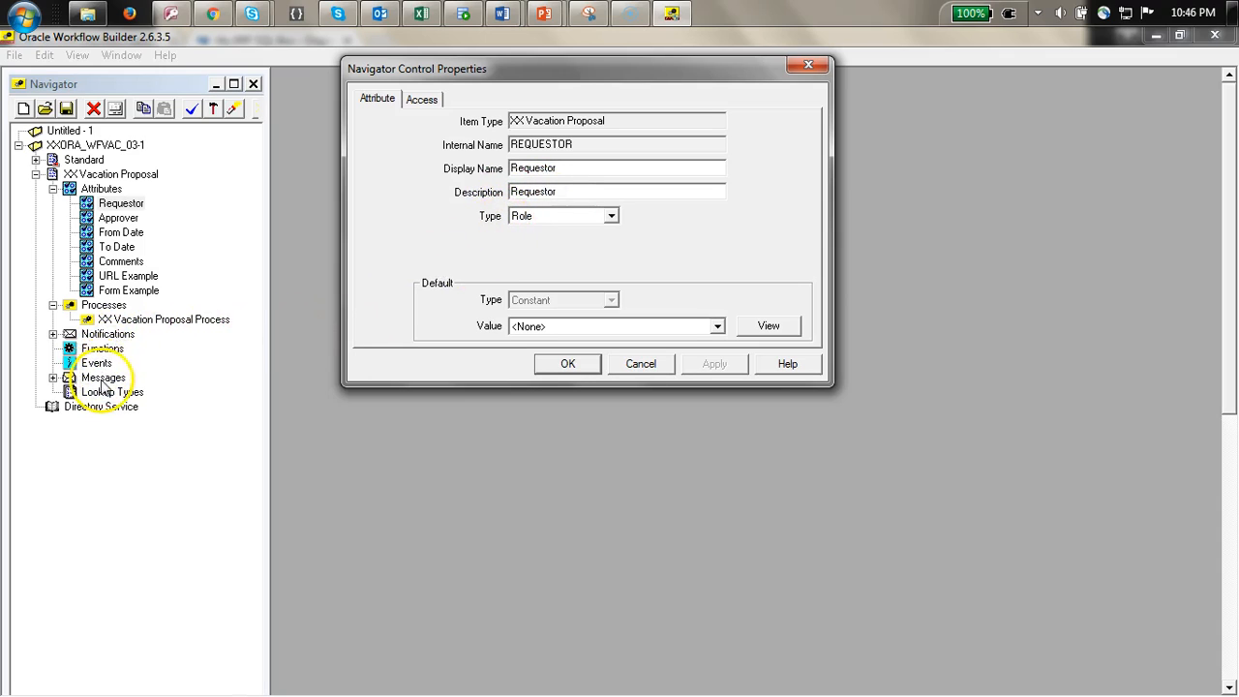
# Step: Examine the properties of the Vacation Proposal attributes, including From Date, Comments and Form Example, closing each without changes
pyautogui.click(661, 367)
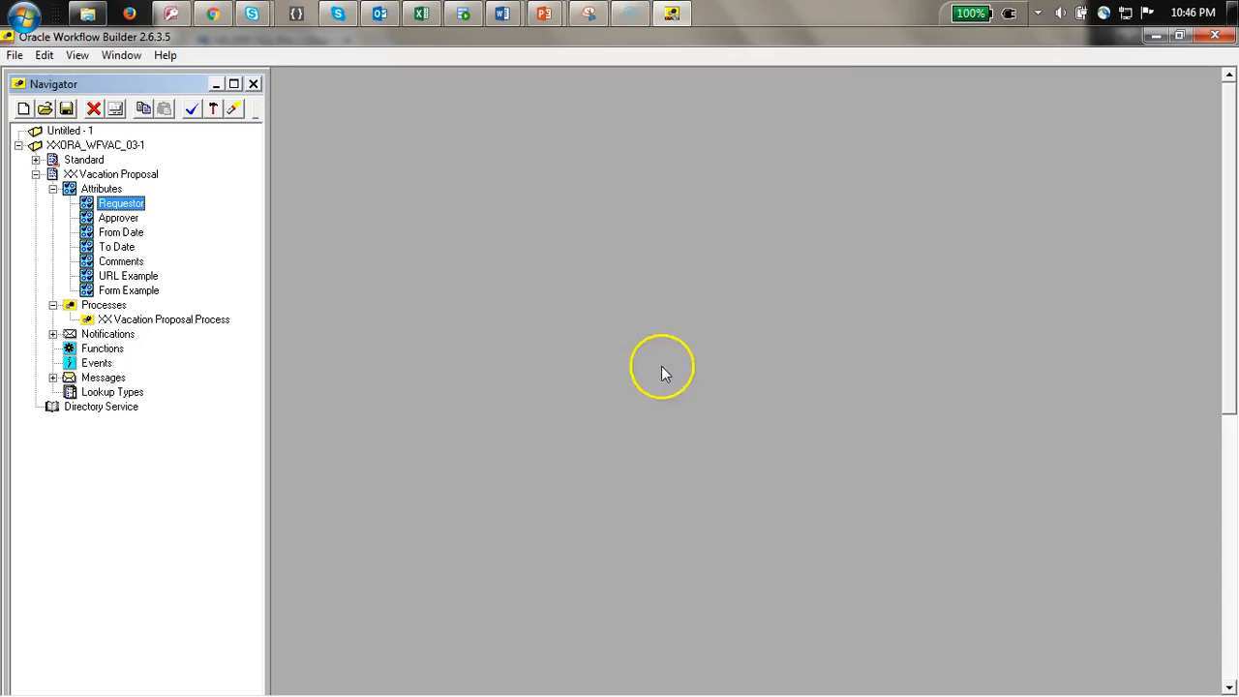
pyautogui.doubleClick(136, 234)
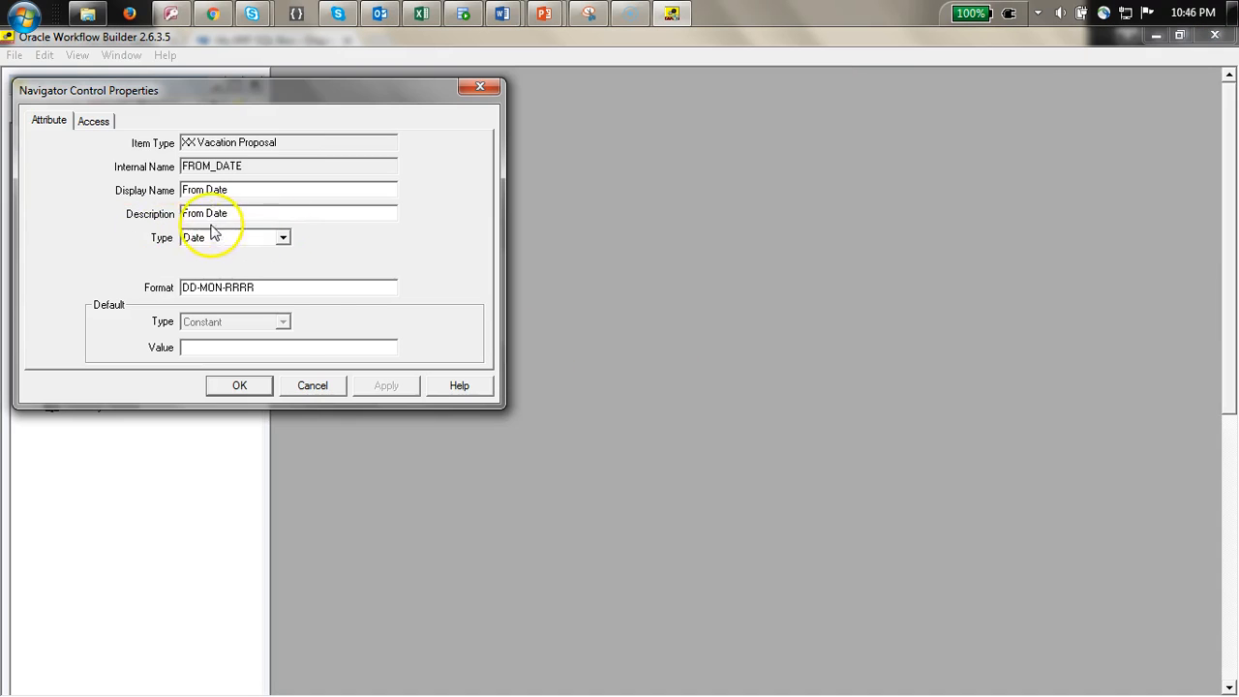
pyautogui.click(312, 386)
pyautogui.doubleClick(150, 264)
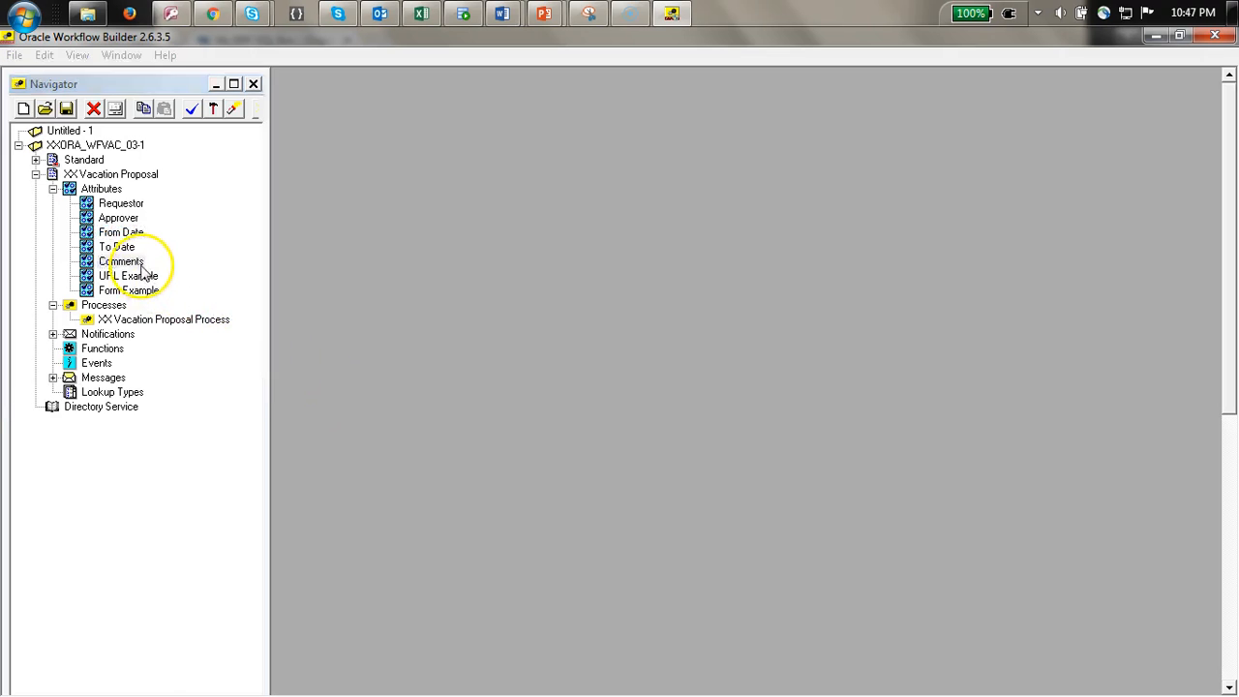
pyautogui.click(312, 385)
pyautogui.click(144, 292)
pyautogui.doubleClick(146, 293)
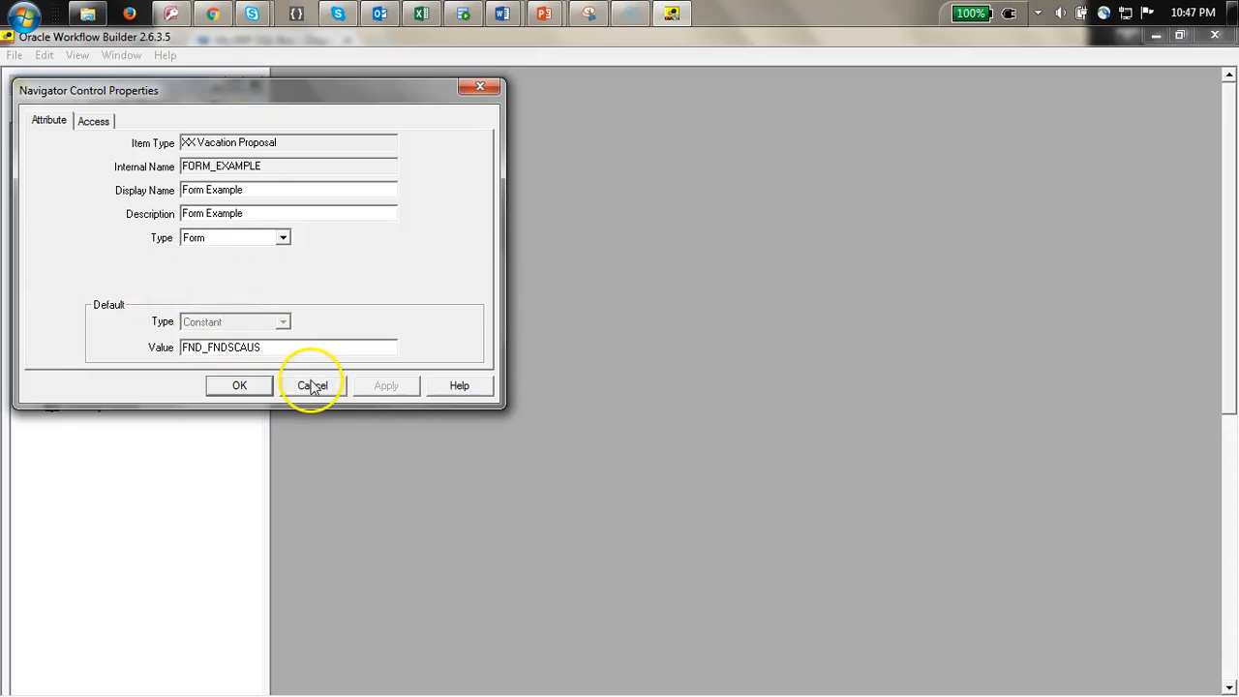
pyautogui.doubleClick(299, 349)
pyautogui.click(319, 391)
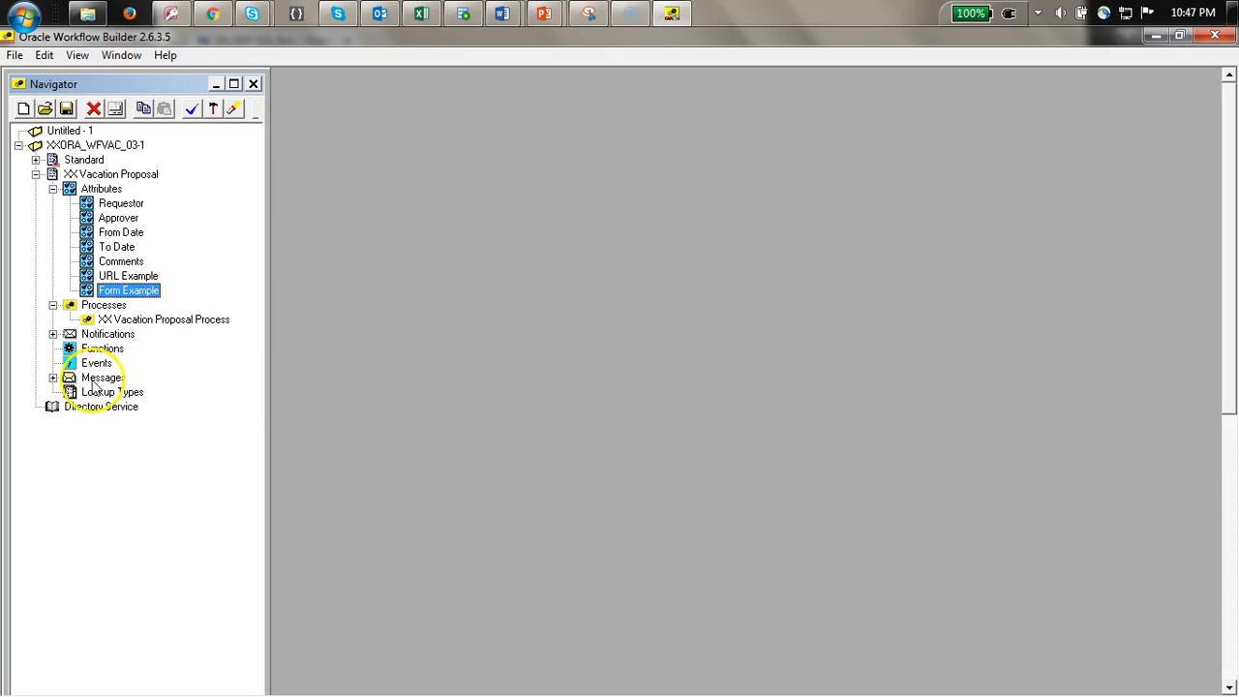
# Step: Create a new message under Vacation Proposal with internal name XX_TEST and Test Message as both display name and description
pyautogui.click(52, 377)
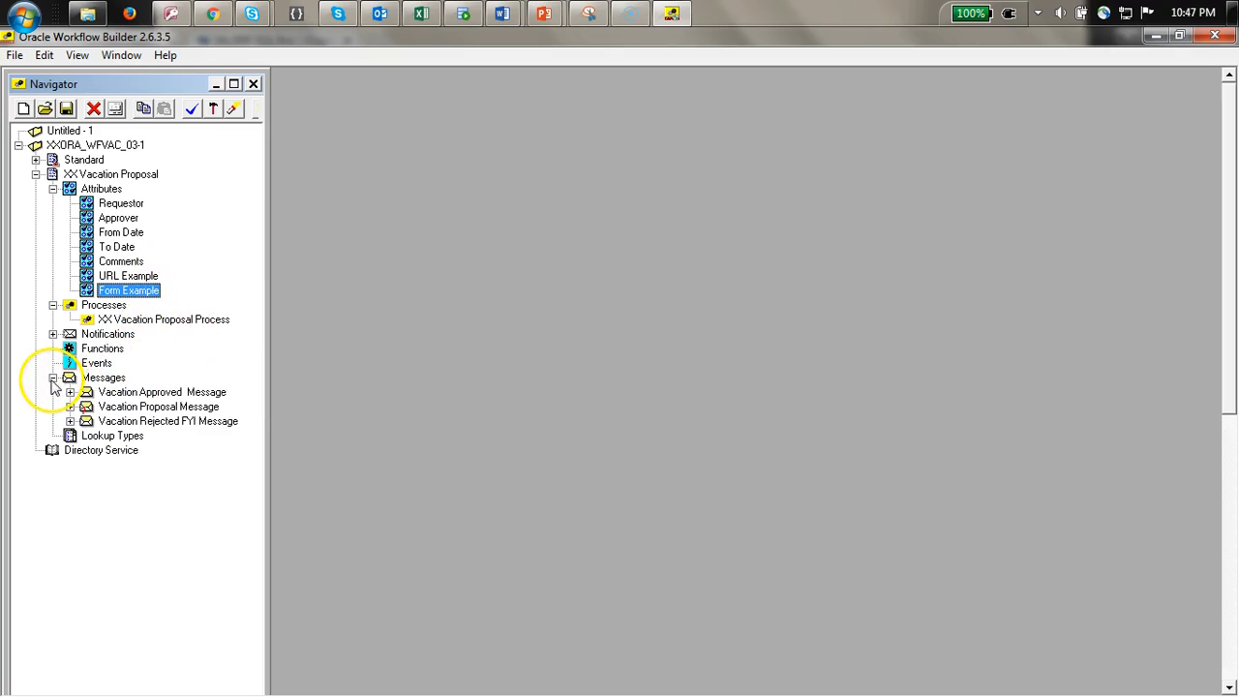
pyautogui.rightClick(107, 378)
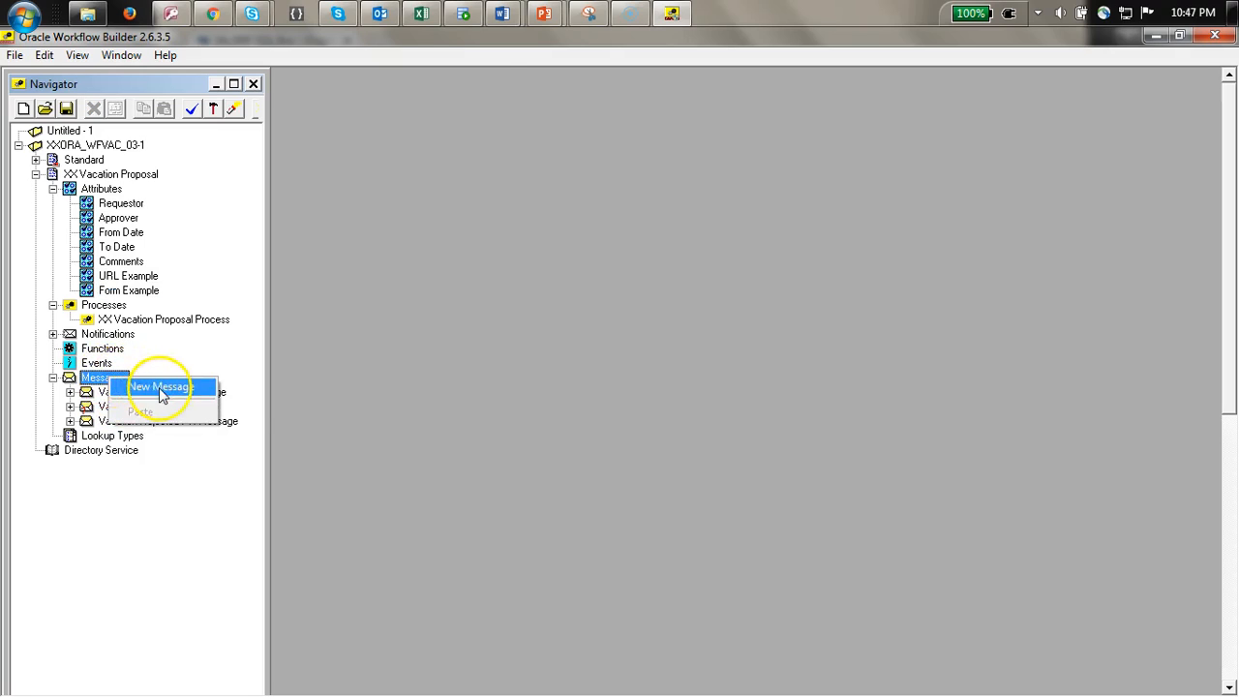
pyautogui.click(162, 387)
pyautogui.press('capslock')
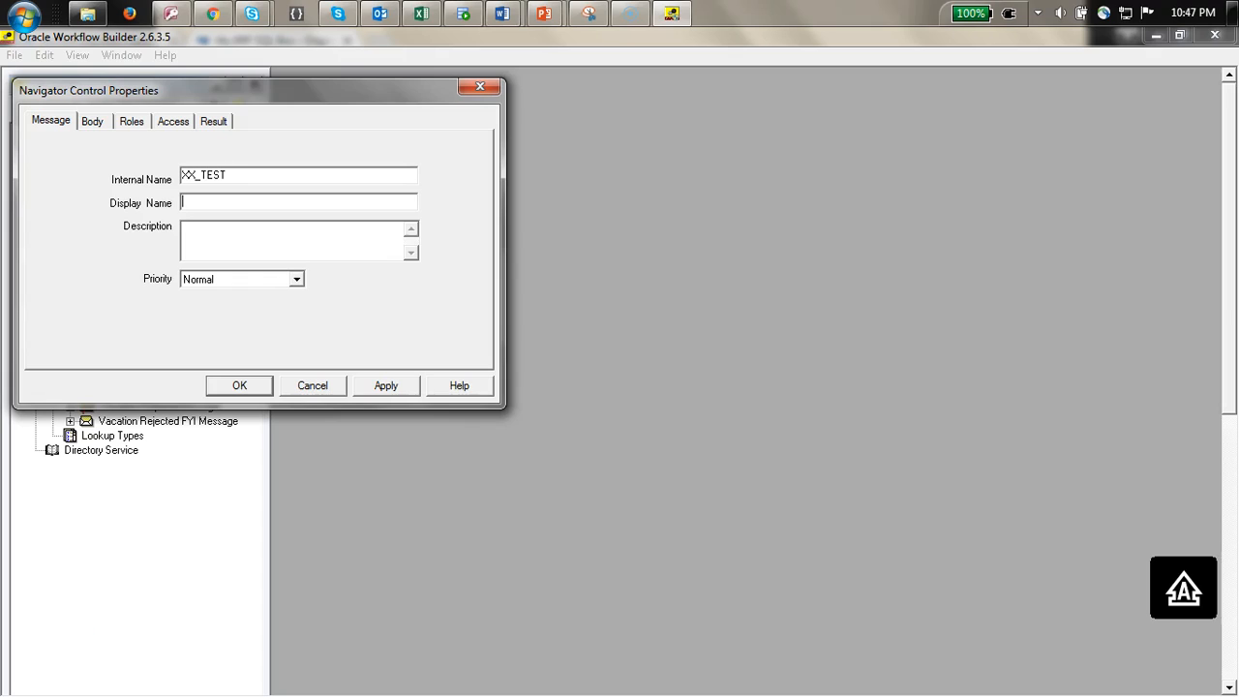
pyautogui.press('Tab')
pyautogui.write('T')
pyautogui.press('capslock')
pyautogui.write('T')
pyautogui.moveTo(277, 200); pyautogui.dragTo(88, 207)
pyautogui.hotkey('ctrl', 'c')
pyautogui.click(384, 243)
pyautogui.hotkey('ctrl', 'v')
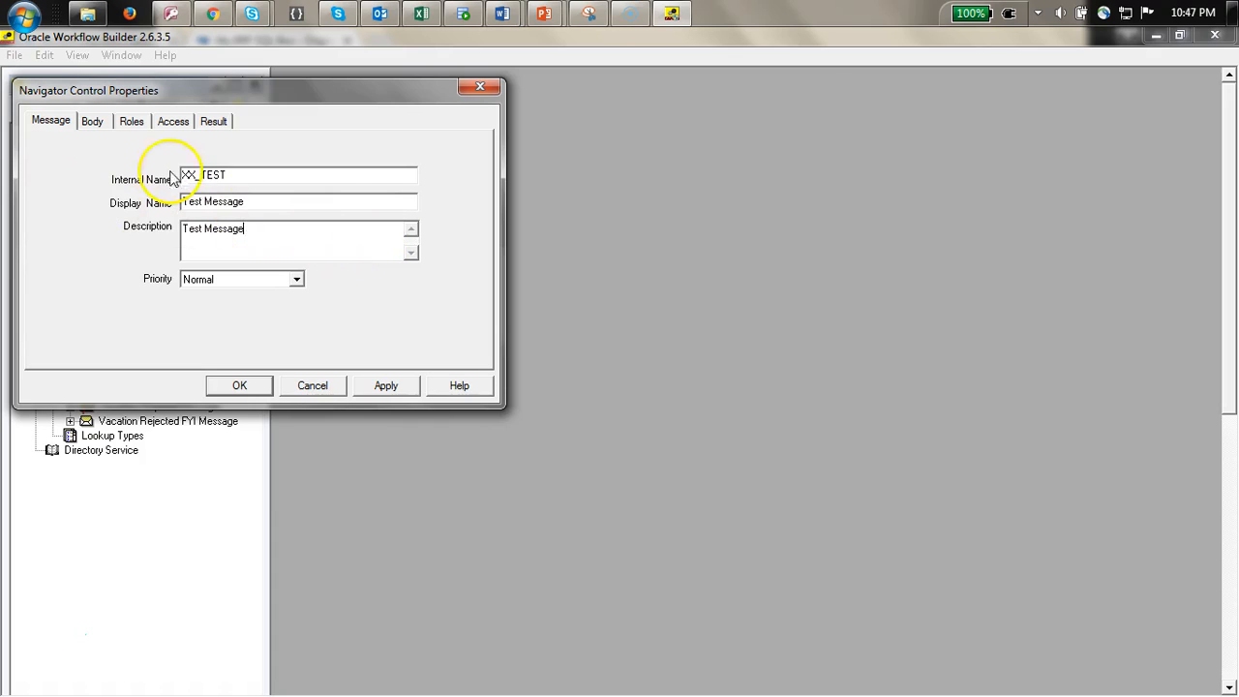
# Step: Set the new message's subject to "This is a test message"
pyautogui.click(94, 123)
pyautogui.moveTo(216, 158); pyautogui.dragTo(42, 146)
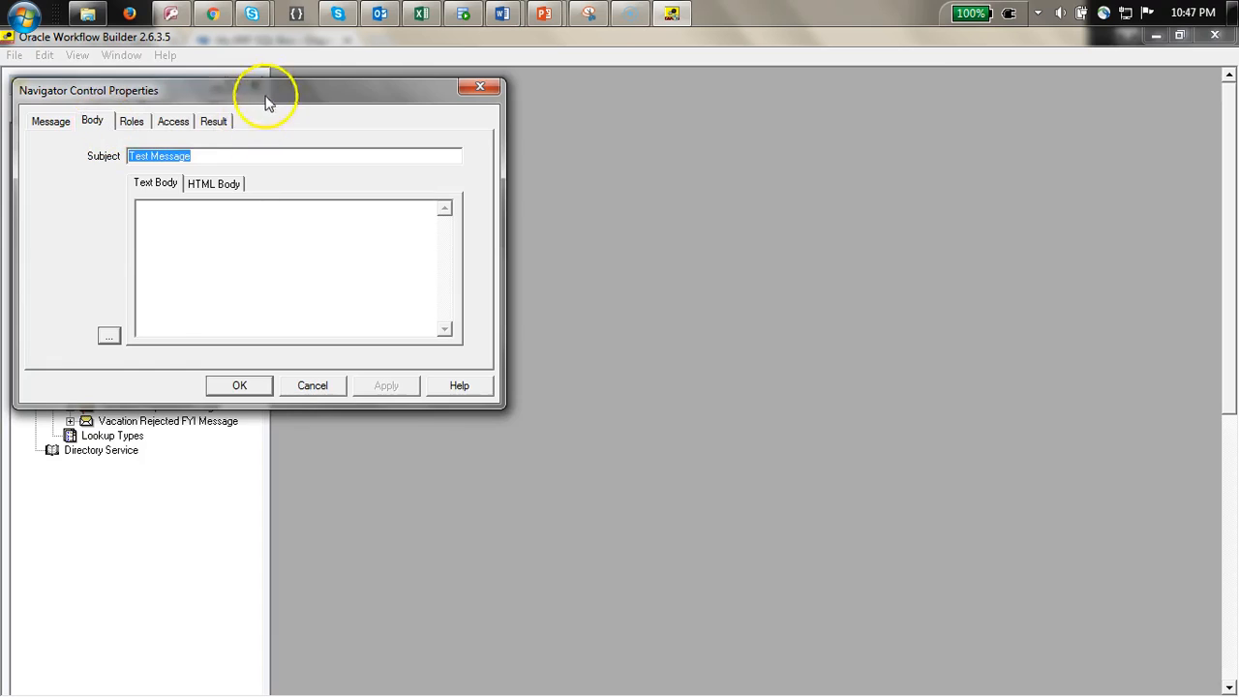
pyautogui.moveTo(274, 98); pyautogui.dragTo(712, 88)
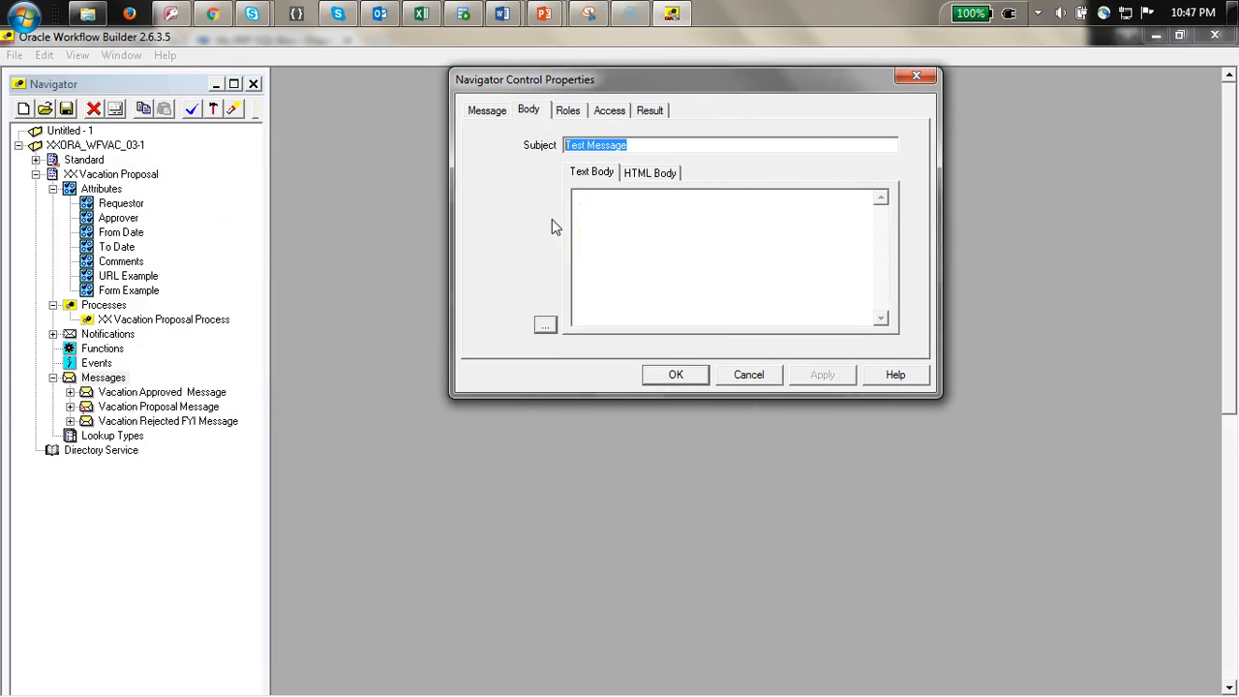
pyautogui.write('This is a t')
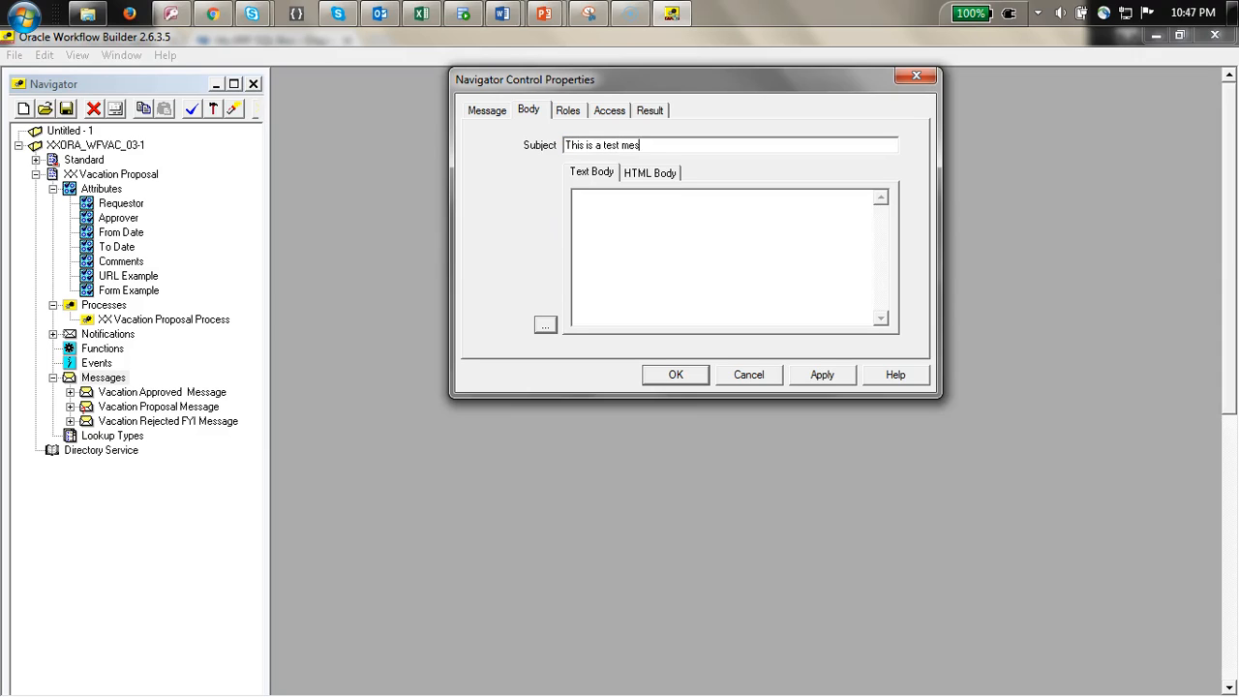
# Step: Paste the rejected vacation proposal text with the &REQUESTOR, &APPROVER, &FROM_DATE, &TO_DATE and &COMMENTS tokens into the text body and save the message
pyautogui.click(650, 263)
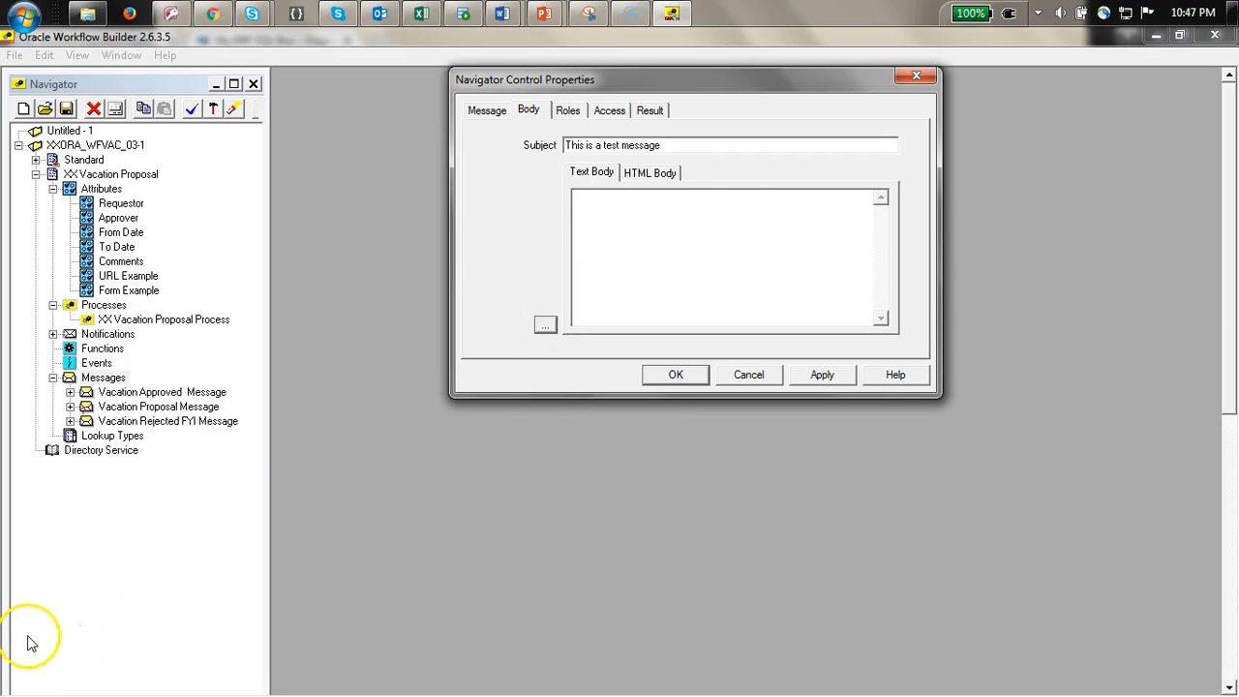
pyautogui.hotkey('ctrl', 'v')
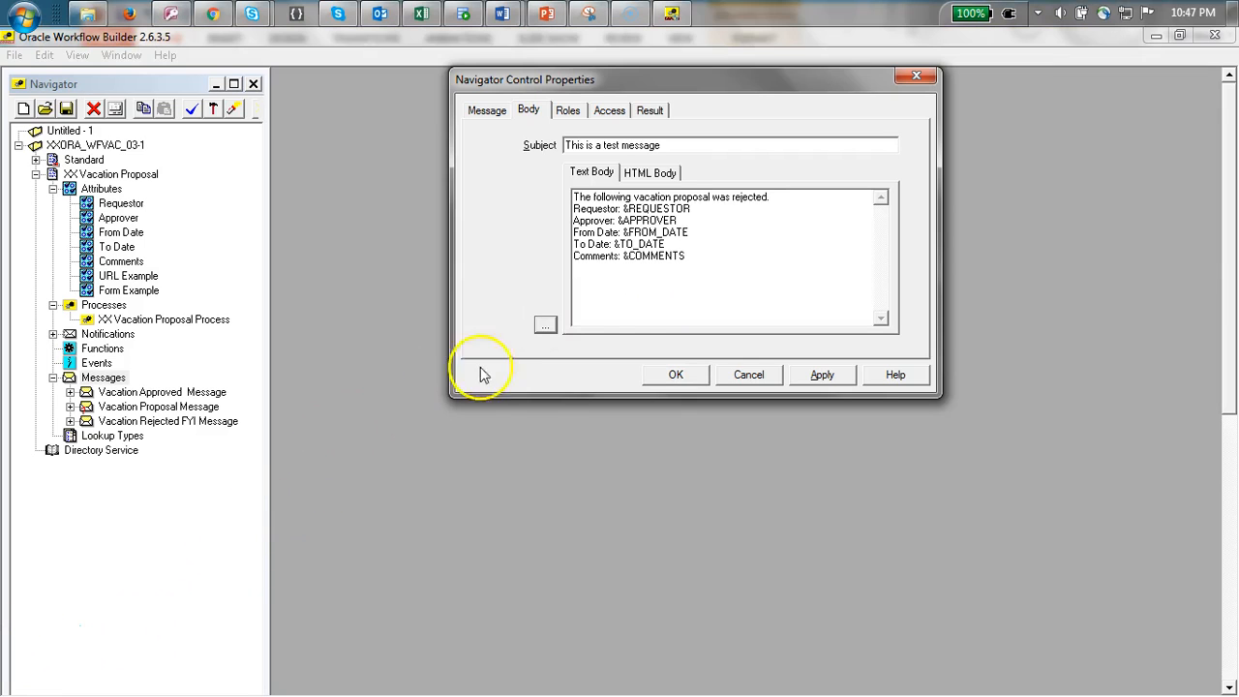
pyautogui.click(571, 111)
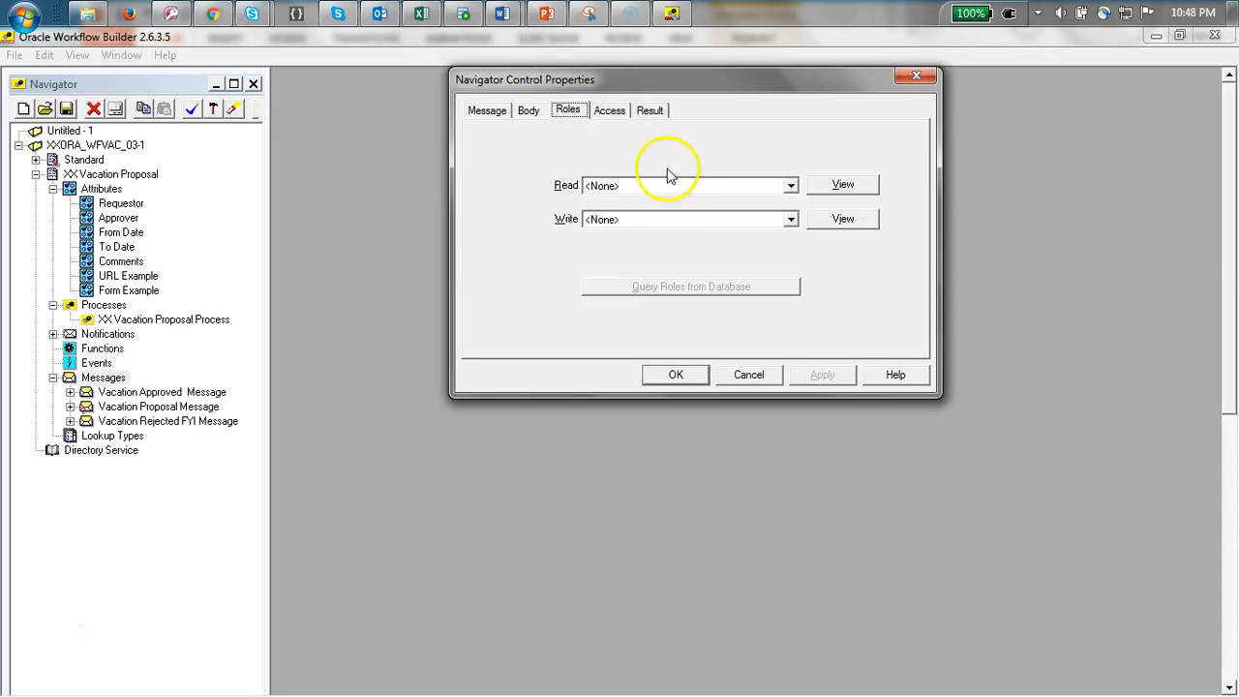
pyautogui.click(531, 112)
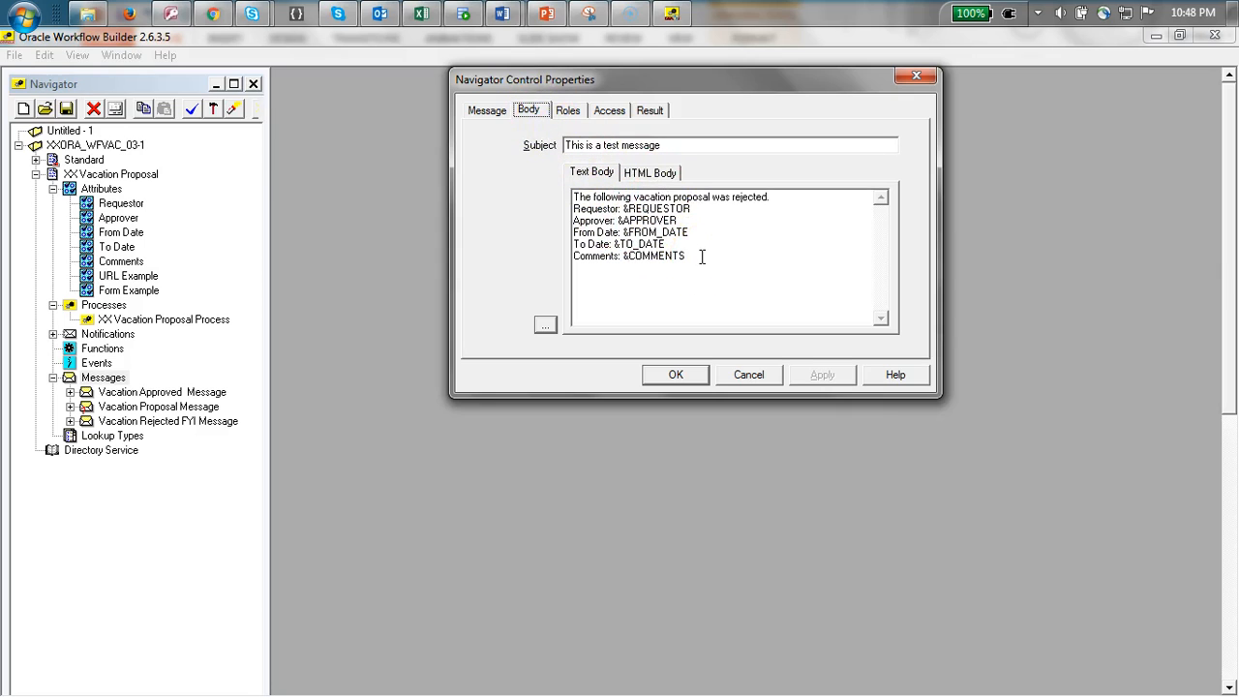
pyautogui.click(678, 375)
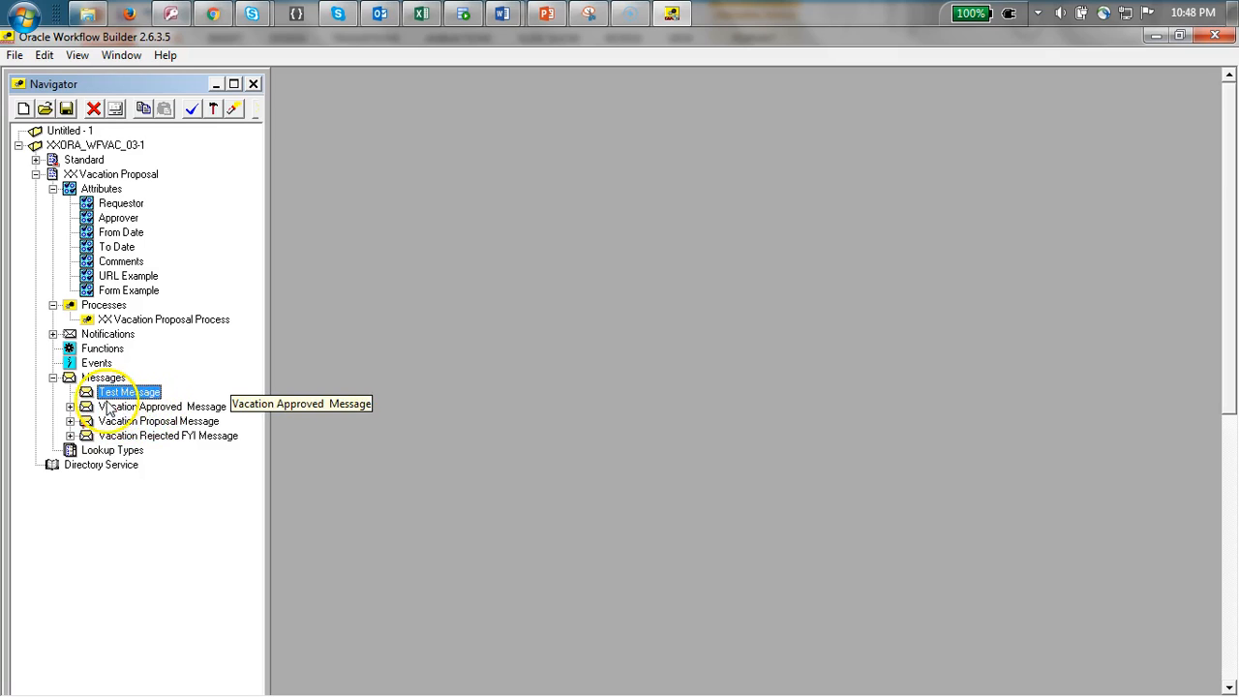
# Step: Copy the Requestor, Approver, From Date, To Date and Comments item attributes into Test Message as message attributes
pyautogui.moveTo(125, 208); pyautogui.dragTo(131, 392)
pyautogui.moveTo(118, 217); pyautogui.dragTo(133, 394)
pyautogui.moveTo(126, 237); pyautogui.dragTo(142, 396)
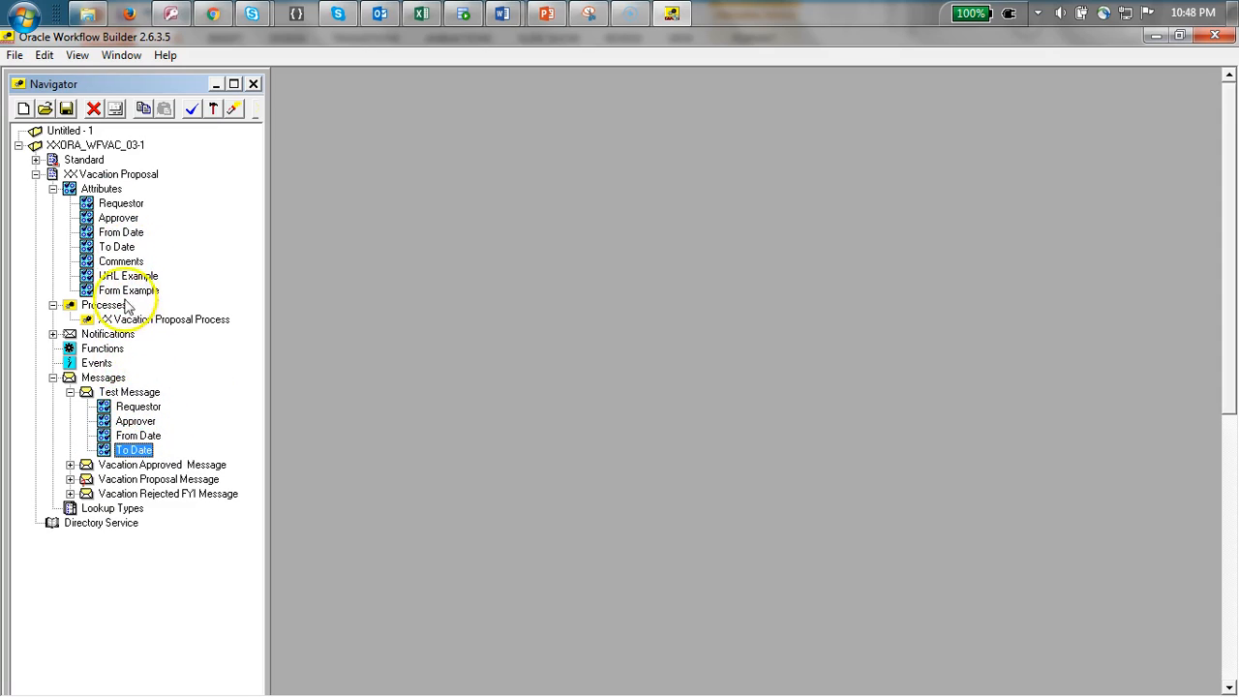
pyautogui.moveTo(126, 264); pyautogui.dragTo(126, 395)
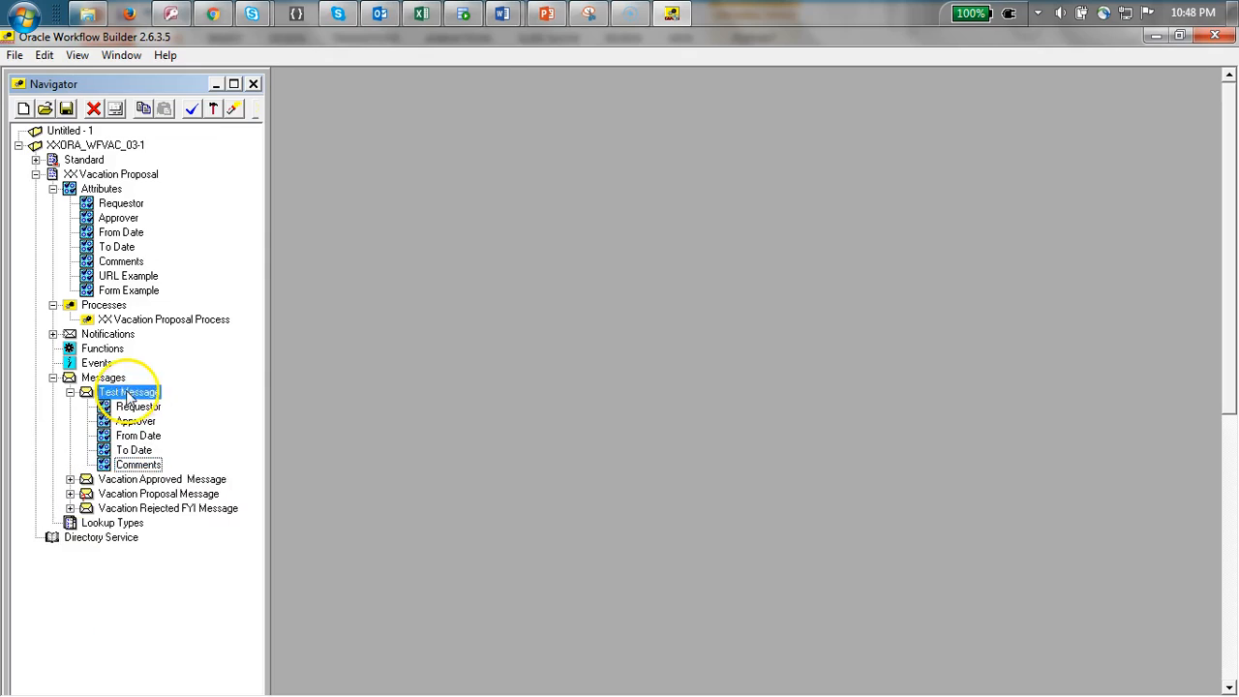
# Step: Review Test Message's general properties and check the attribute tokens in its body text
pyautogui.doubleClick(121, 392)
pyautogui.click(92, 121)
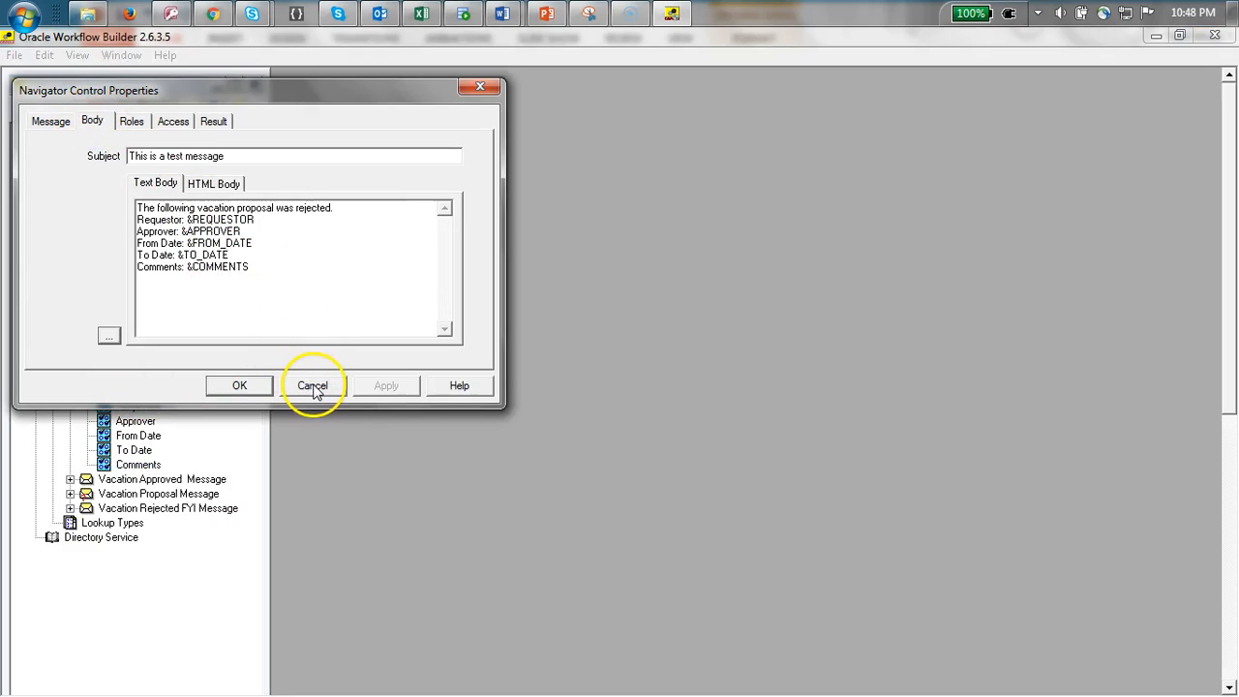
pyautogui.click(241, 386)
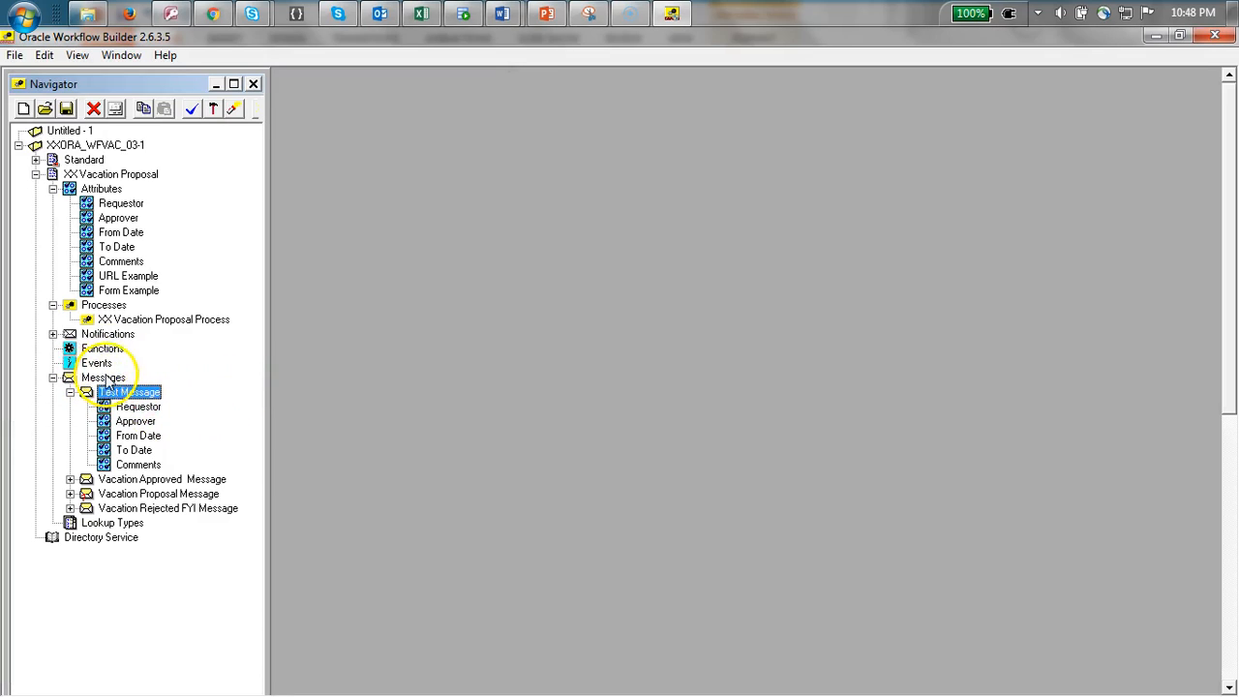
pyautogui.click(101, 189)
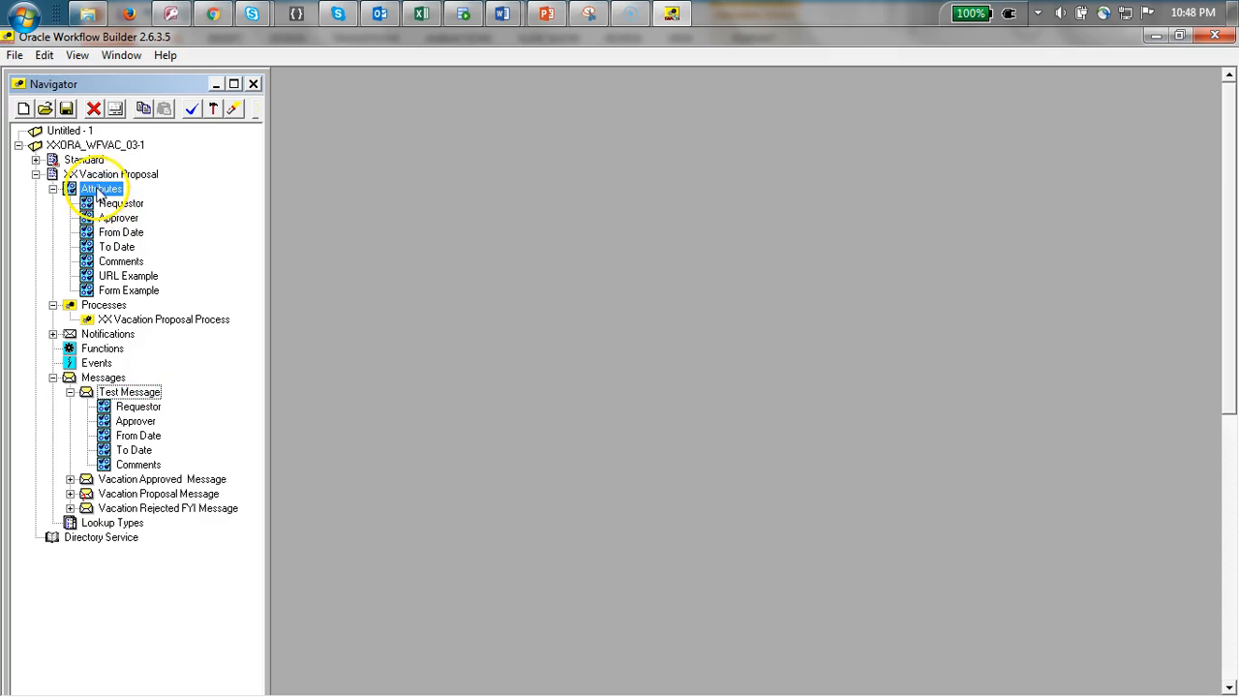
pyautogui.click(128, 392)
pyautogui.doubleClick(152, 395)
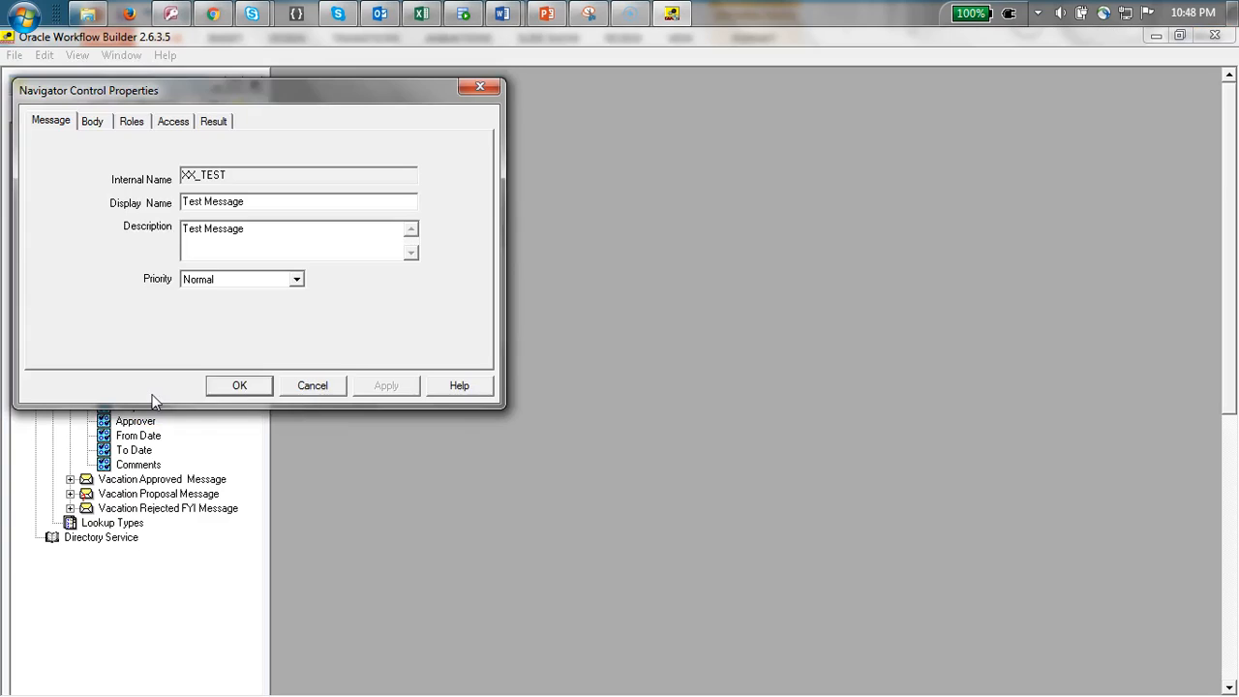
pyautogui.click(324, 384)
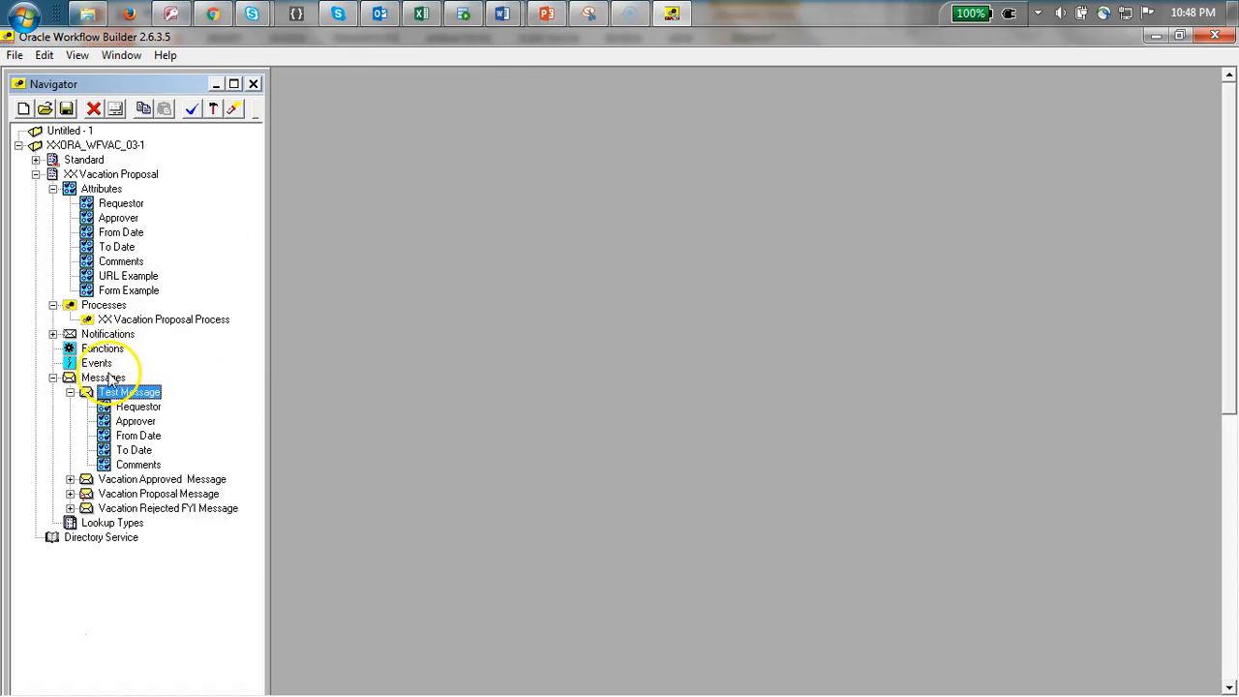
# Step: Start a new notification with internal name XXTEST and "test" as both display name and description
pyautogui.click(73, 334)
pyautogui.click(53, 334)
pyautogui.rightClick(108, 337)
pyautogui.click(186, 354)
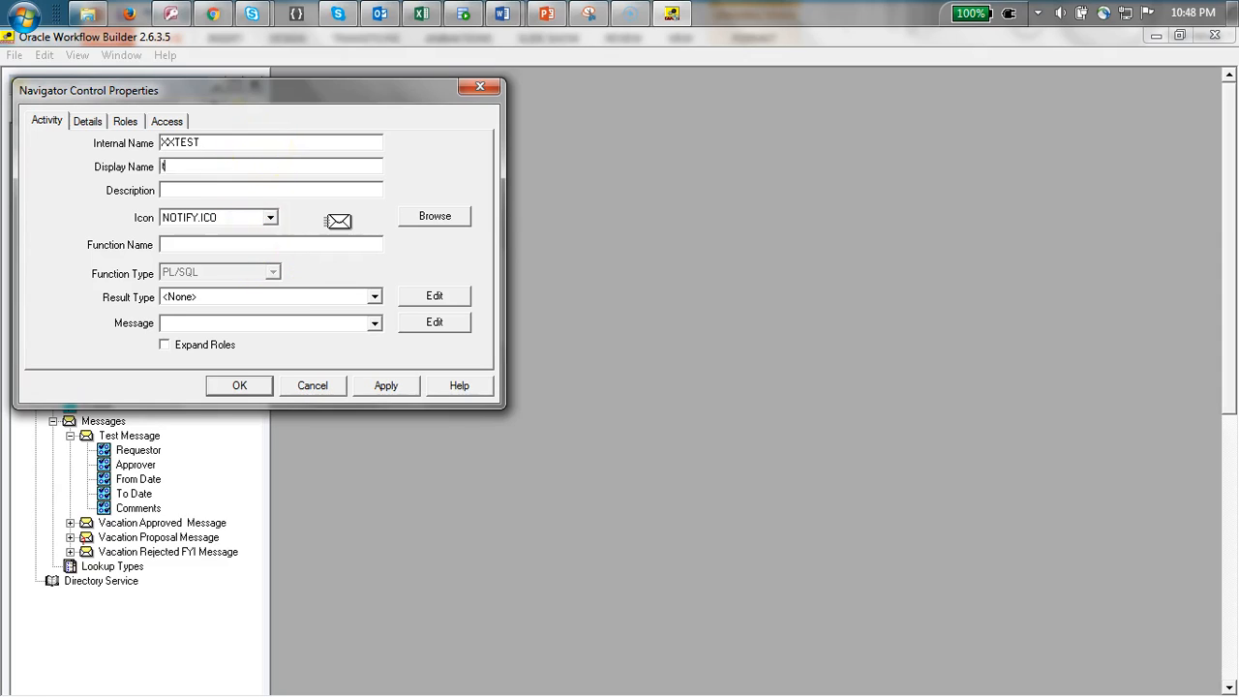
pyautogui.write('test')
pyautogui.press('Tab')
pyautogui.press('Tab')
pyautogui.click(257, 238)
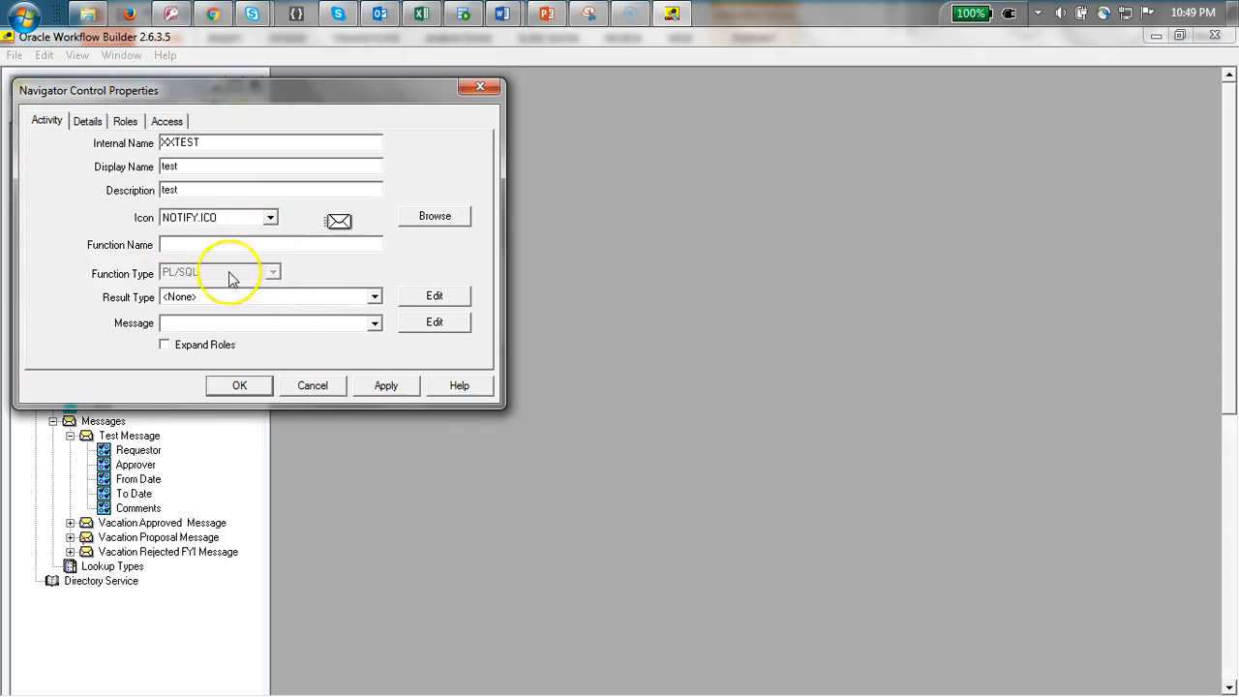
# Step: Assign Test Message to the new notification and save it
pyautogui.click(374, 324)
pyautogui.click(248, 343)
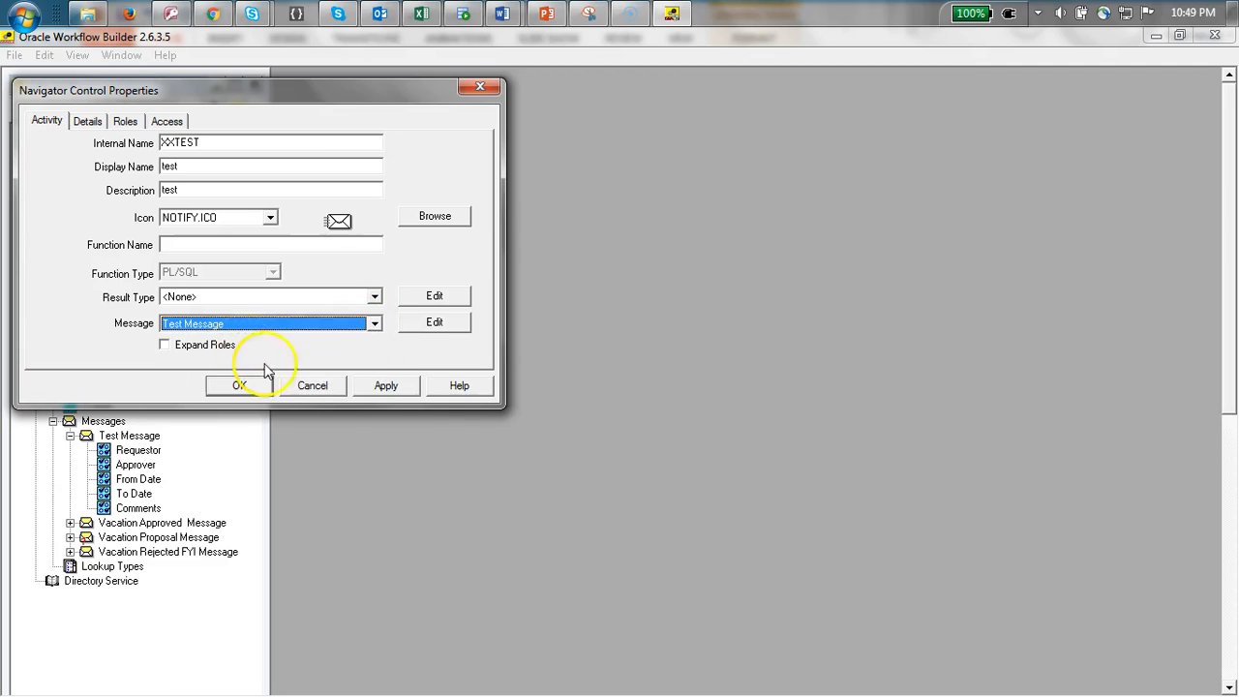
pyautogui.click(397, 392)
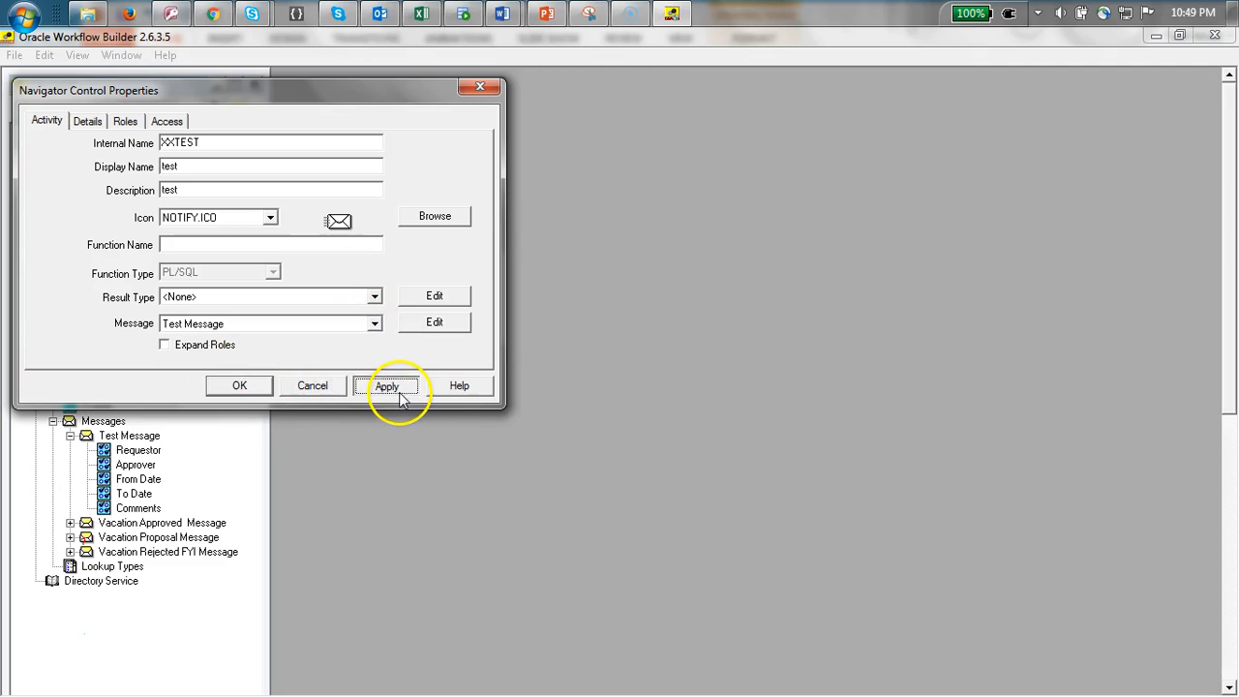
pyautogui.click(242, 387)
# Step: Open the XX Vacation Proposal Process diagram and delete the Approve transition between Vacation Proposal and Vacation Approved FYI
pyautogui.doubleClick(167, 324)
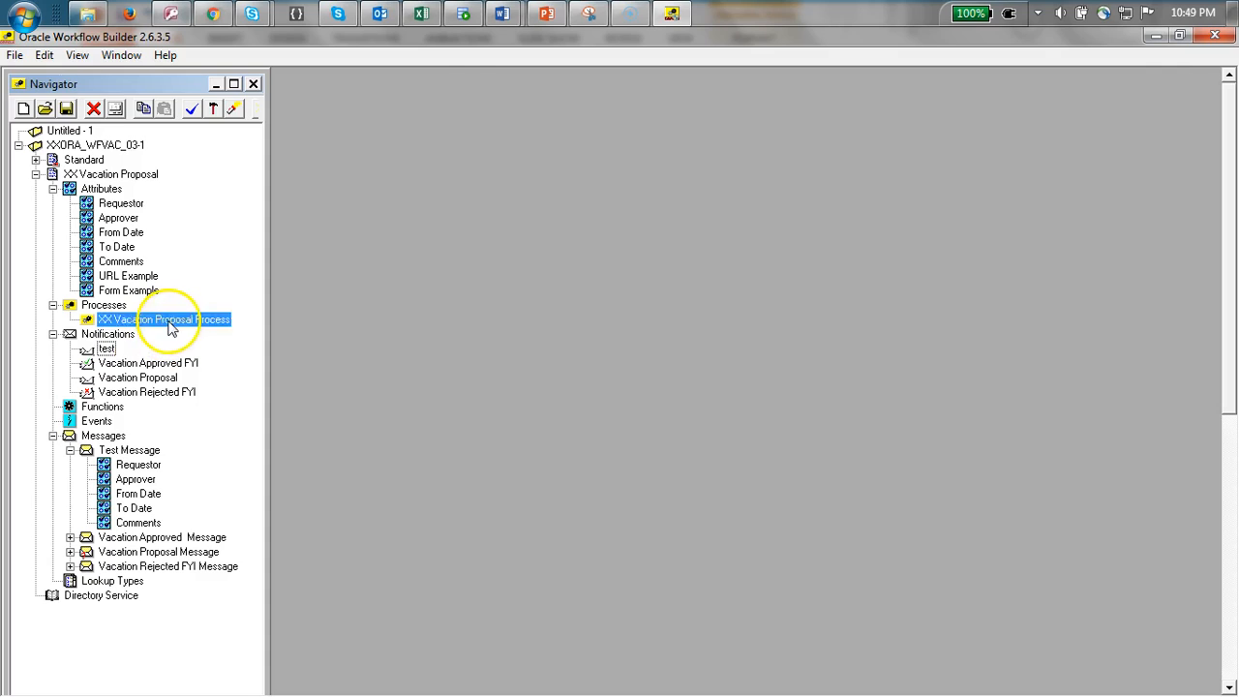
pyautogui.click(685, 288)
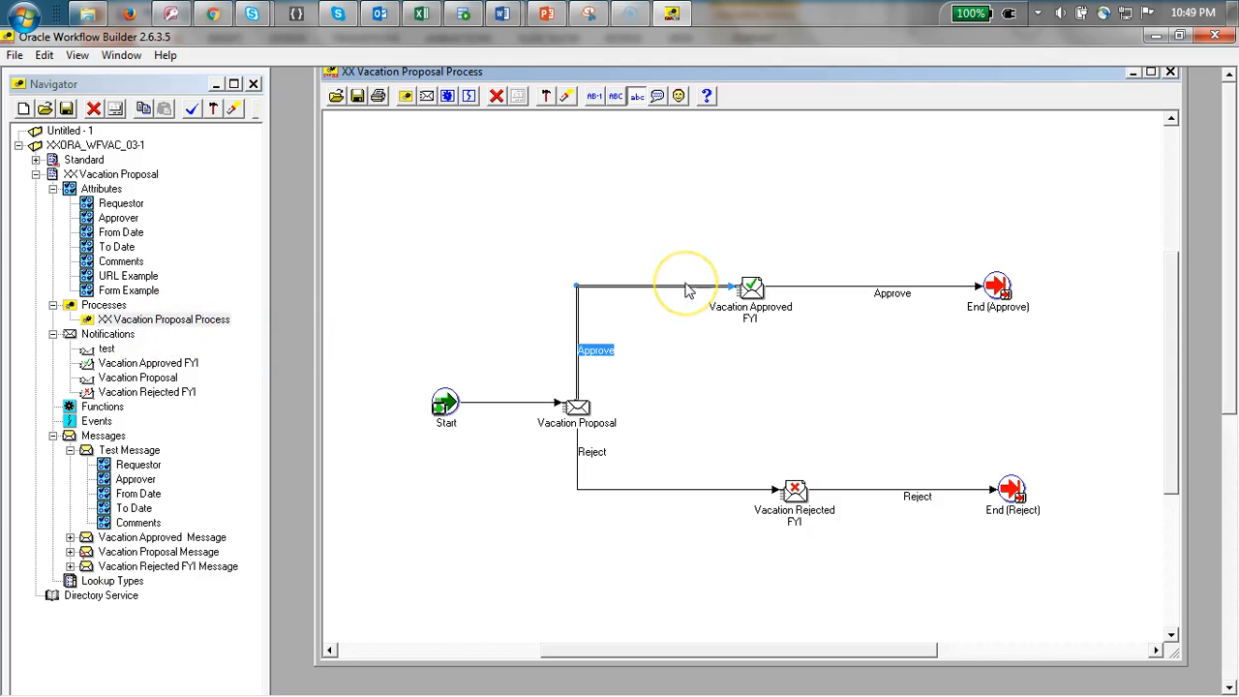
pyautogui.press('Delete')
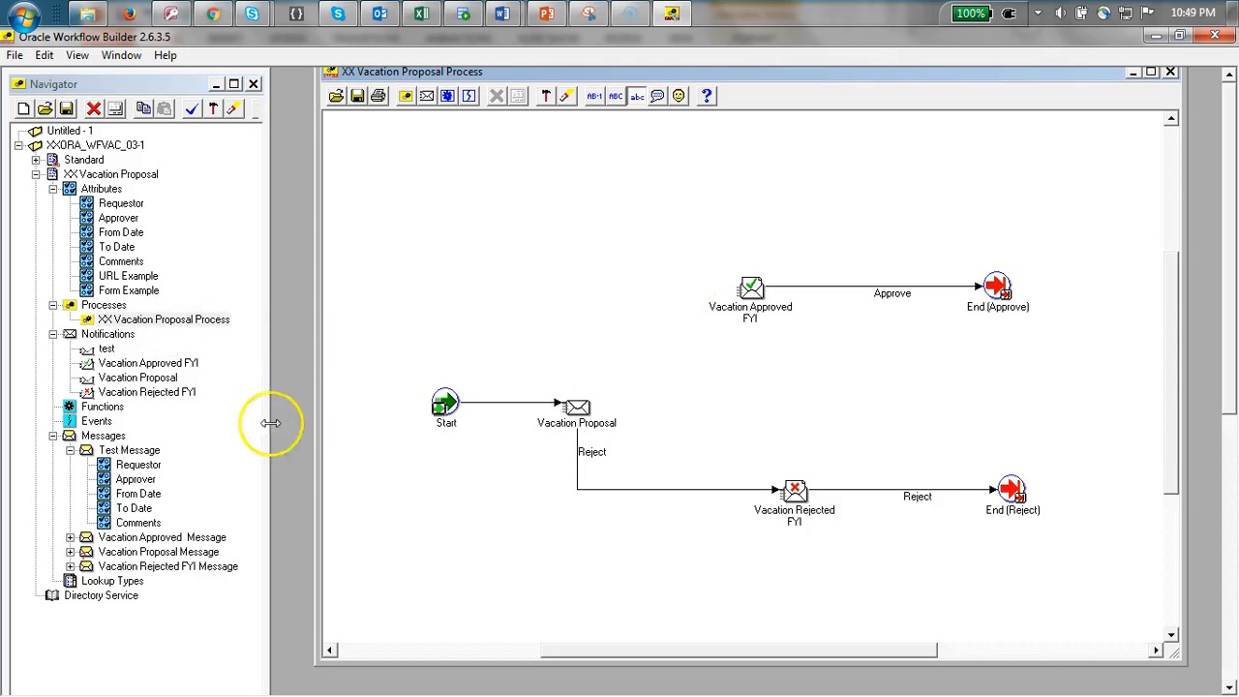
# Step: Place the test notification above Vacation Proposal and route the Approve transition through it to Vacation Approved FYI
pyautogui.moveTo(108, 350); pyautogui.dragTo(350, 339)
pyautogui.moveTo(665, 261); pyautogui.dragTo(597, 248)
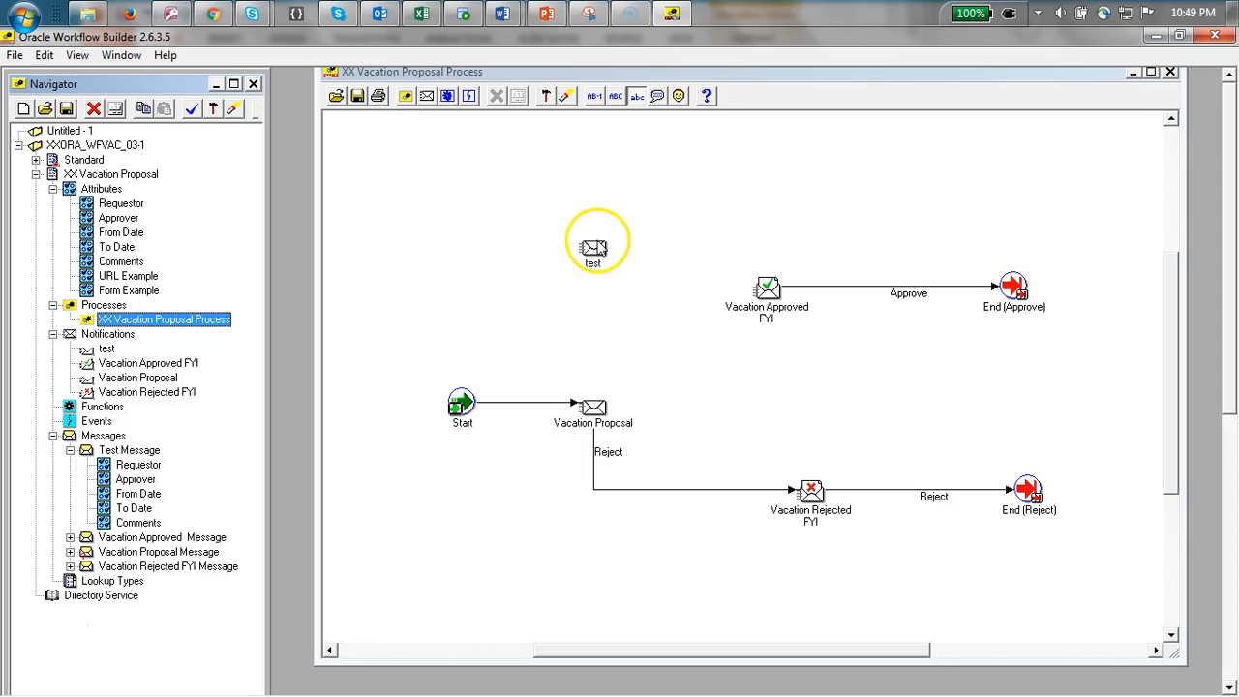
pyautogui.click(593, 392)
pyautogui.moveTo(593, 395); pyautogui.dragTo(767, 291)
pyautogui.click(619, 298)
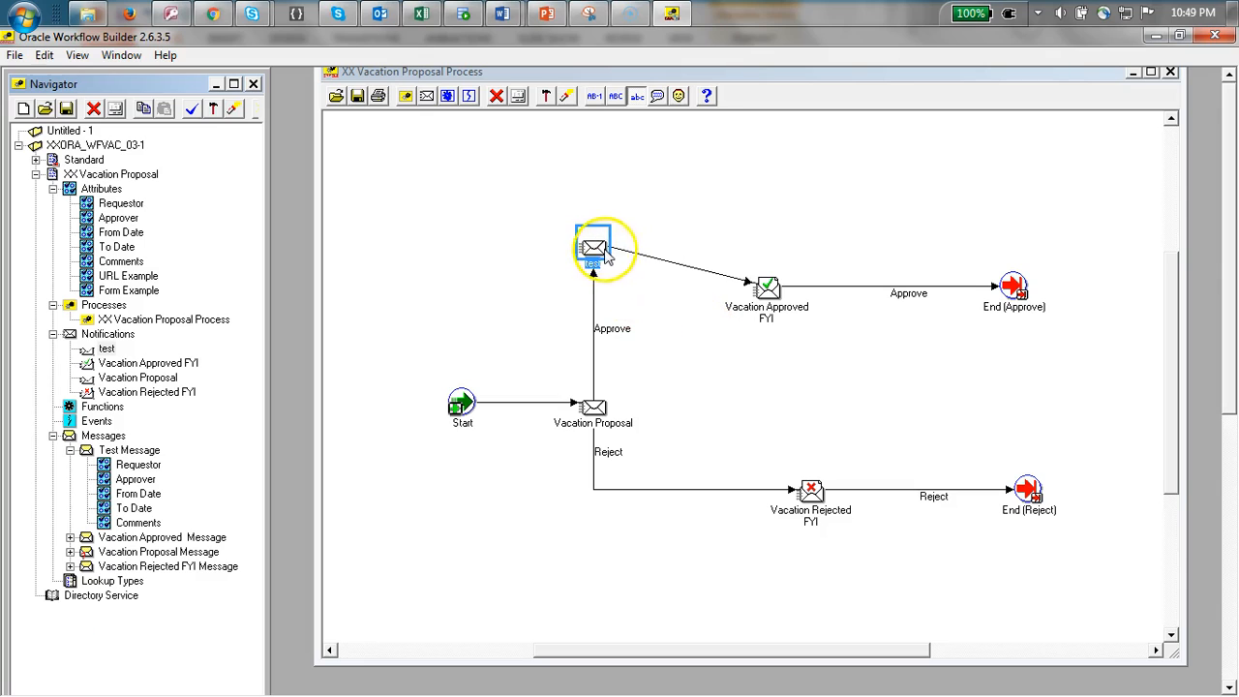
pyautogui.click(101, 188)
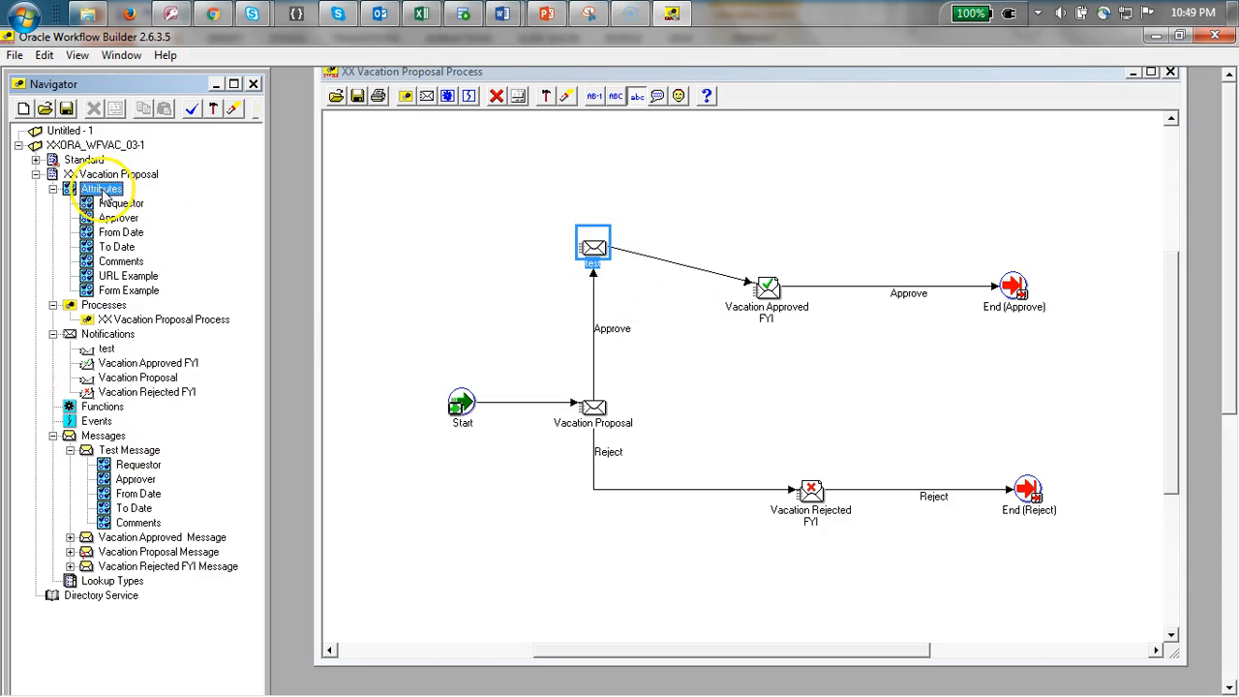
pyautogui.click(124, 451)
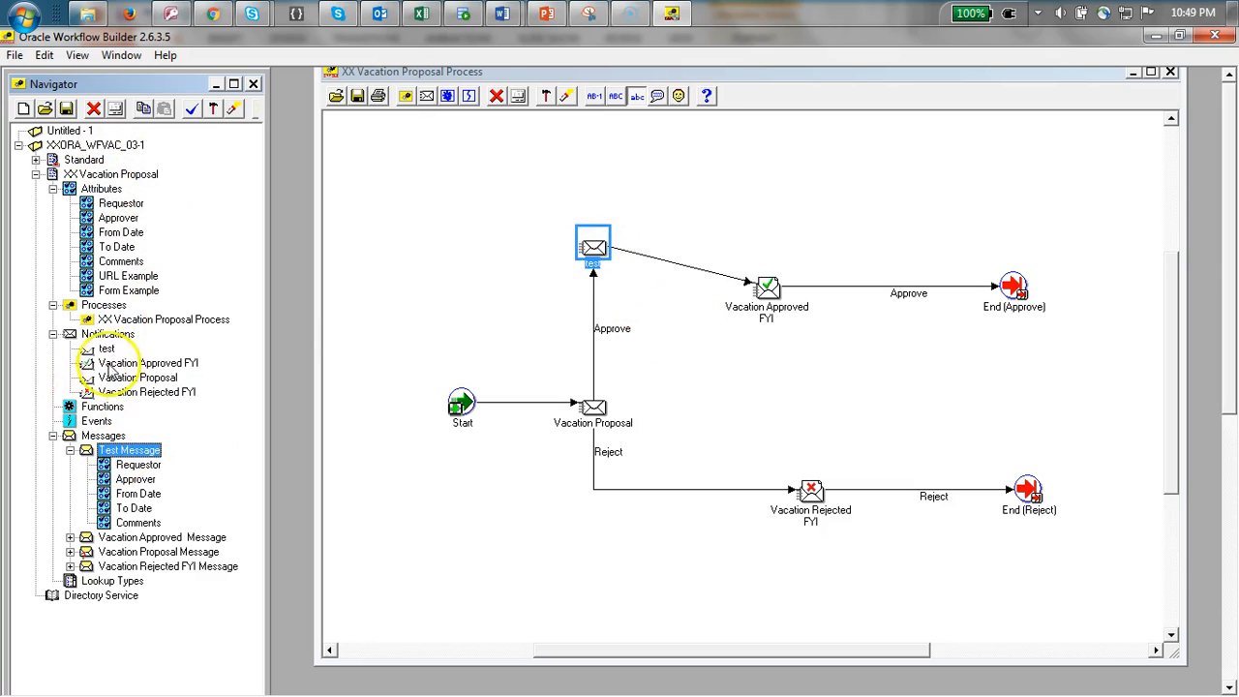
# Step: Set the test notification node's performer to the Approver item attribute and align the node horizontally with Vacation Approved FYI
pyautogui.moveTo(591, 250)
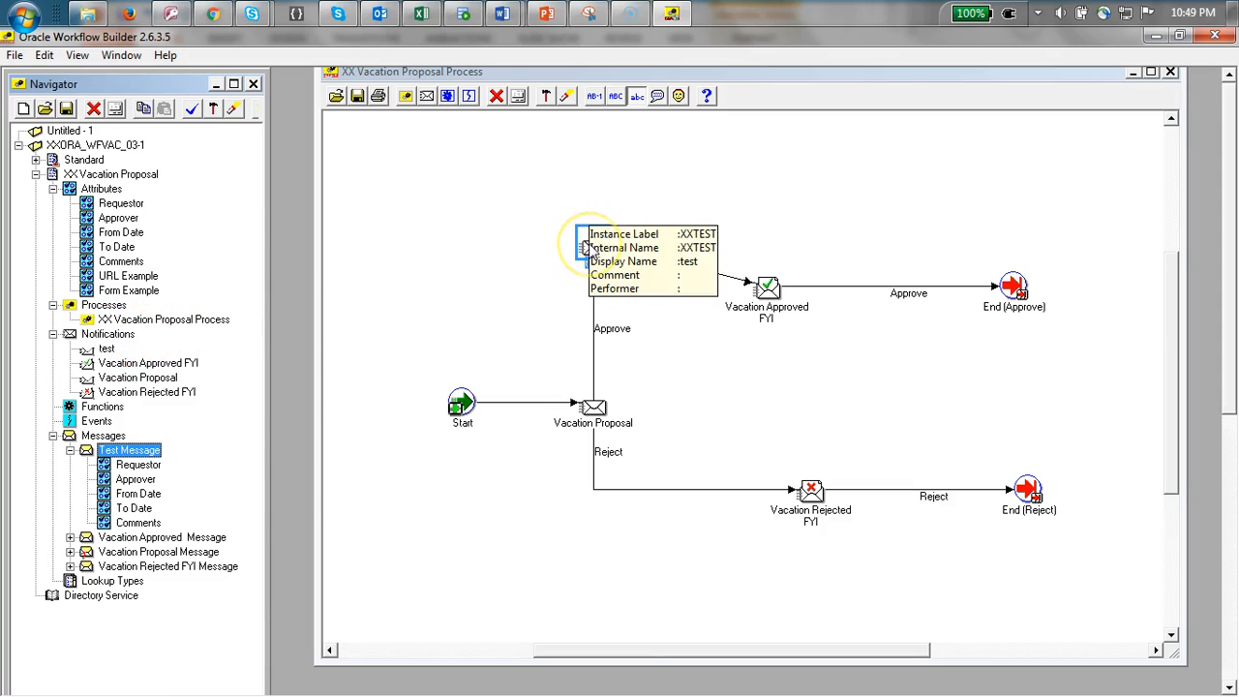
pyautogui.moveTo(585, 401)
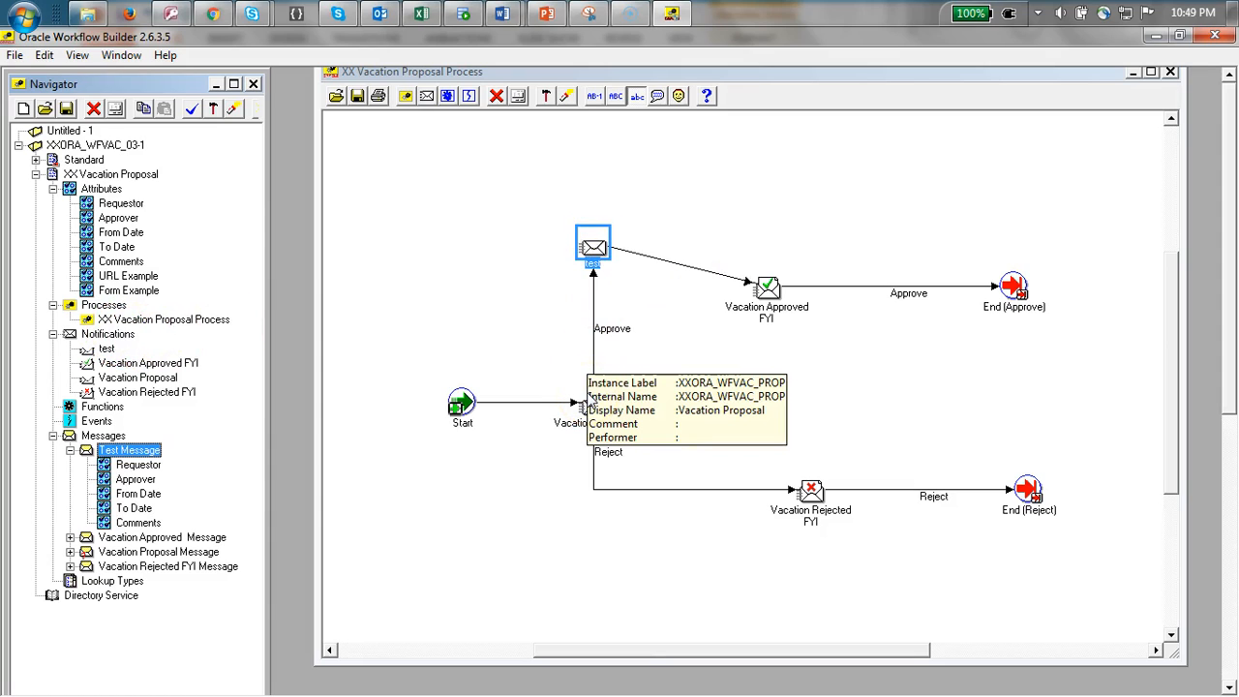
pyautogui.doubleClick(592, 242)
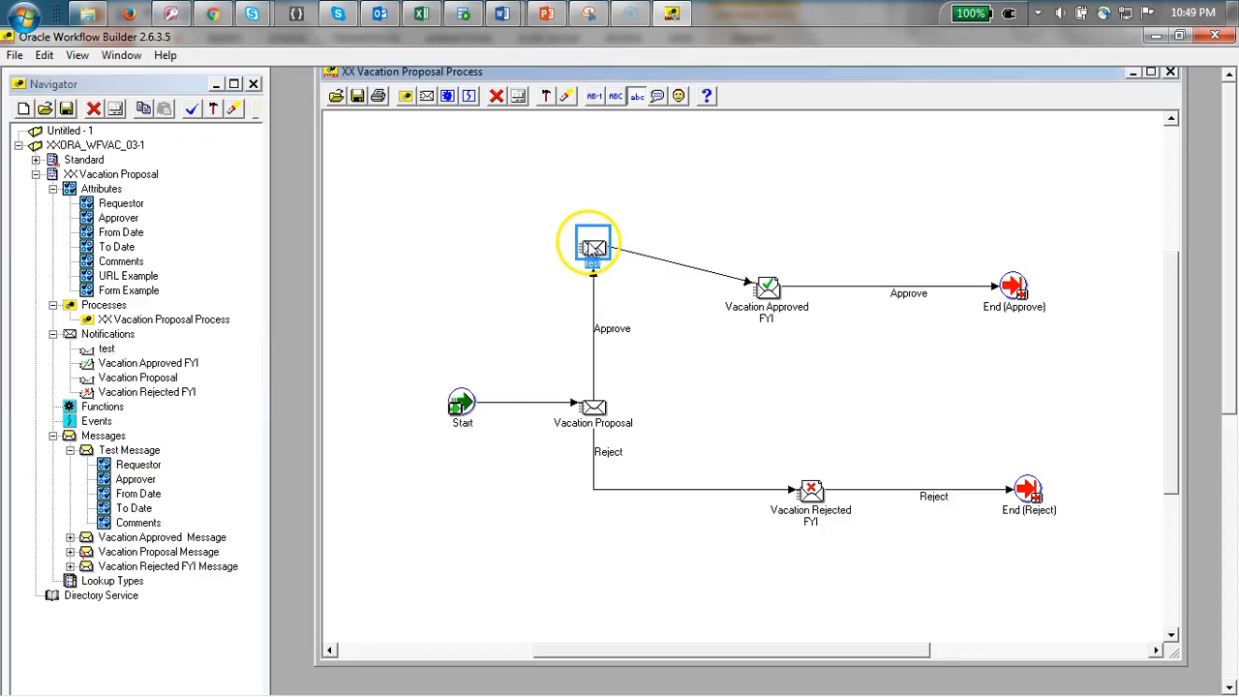
pyautogui.click(222, 121)
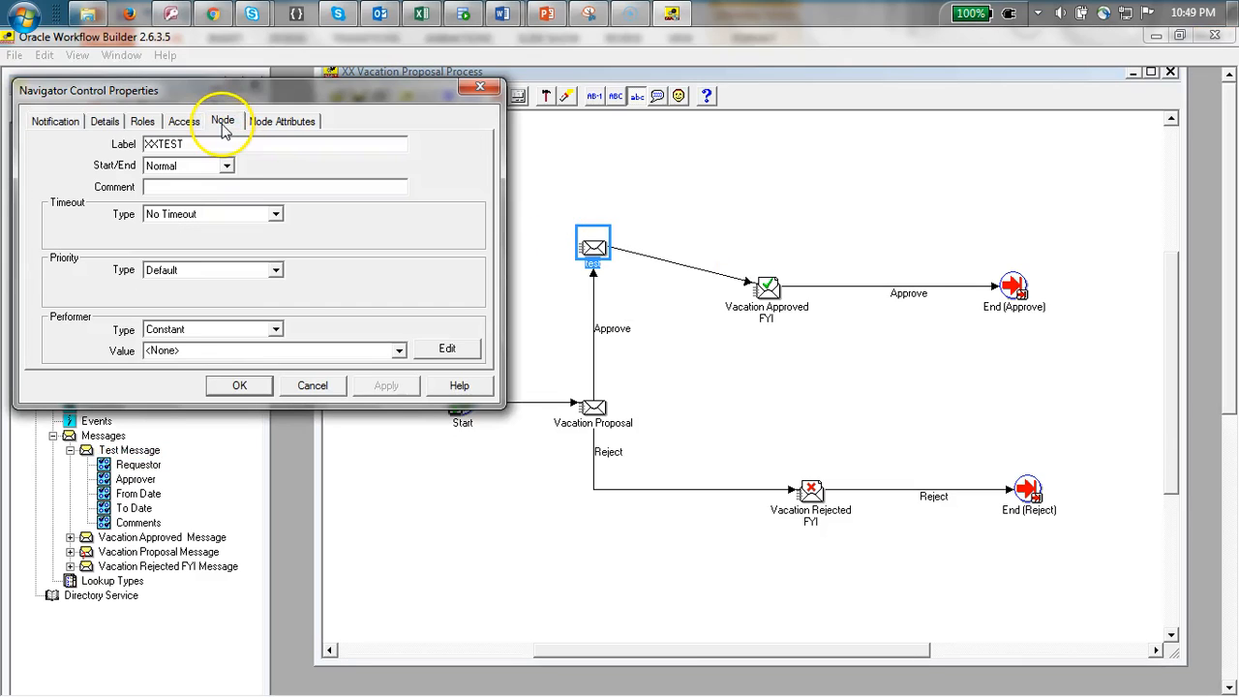
pyautogui.click(275, 330)
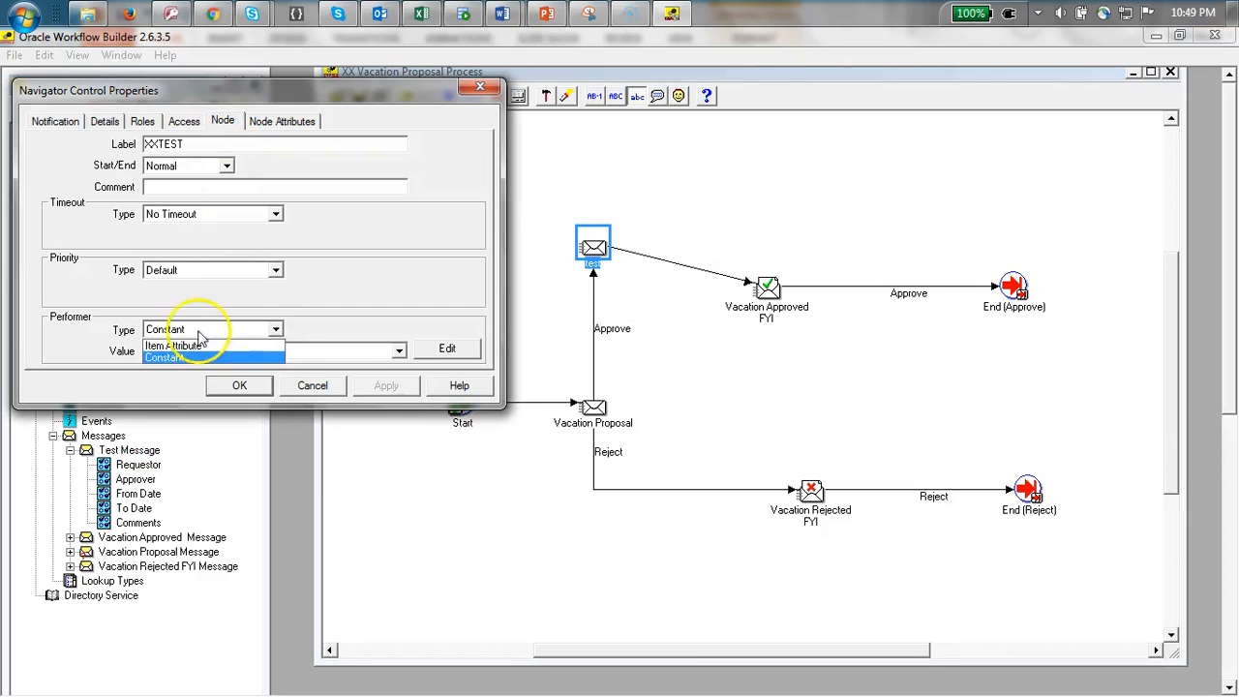
pyautogui.click(271, 355)
pyautogui.click(320, 351)
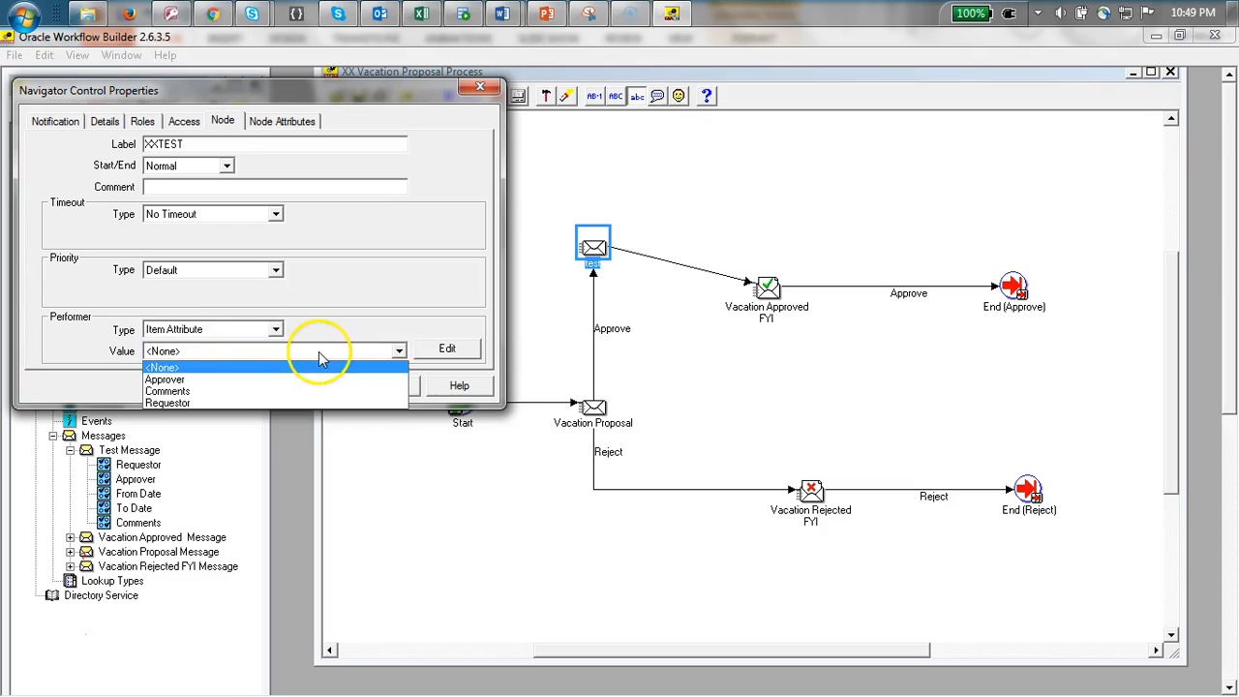
pyautogui.click(199, 379)
pyautogui.click(385, 385)
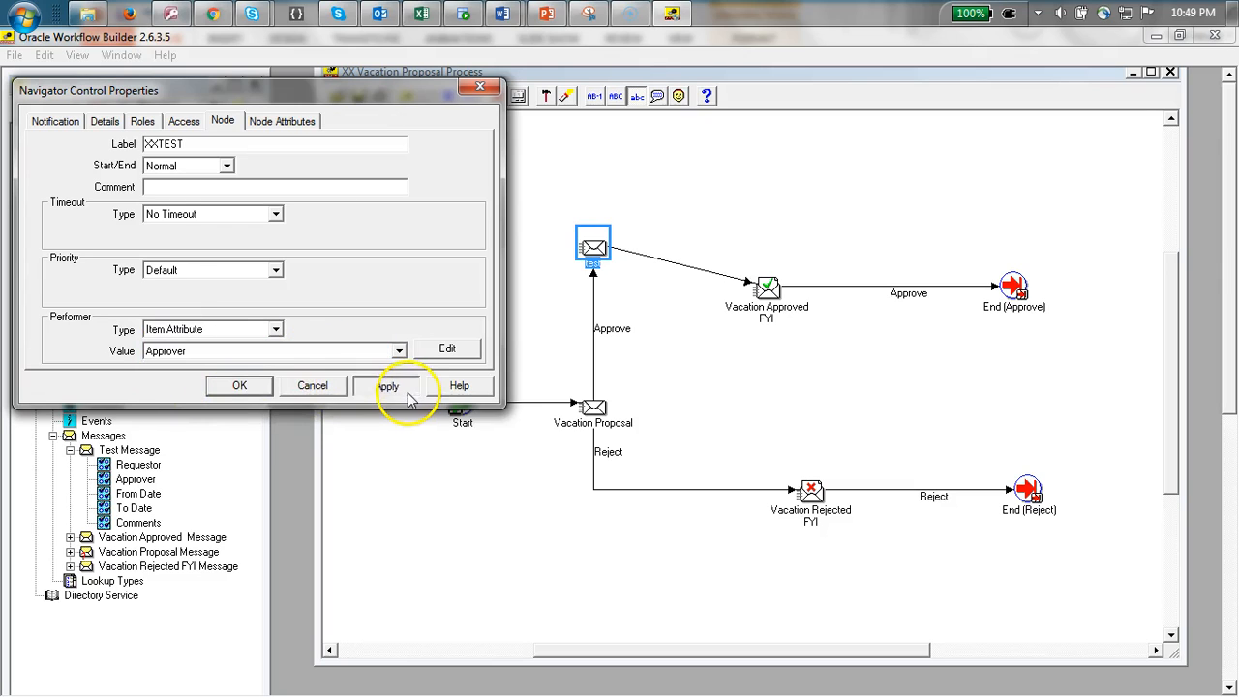
pyautogui.click(240, 385)
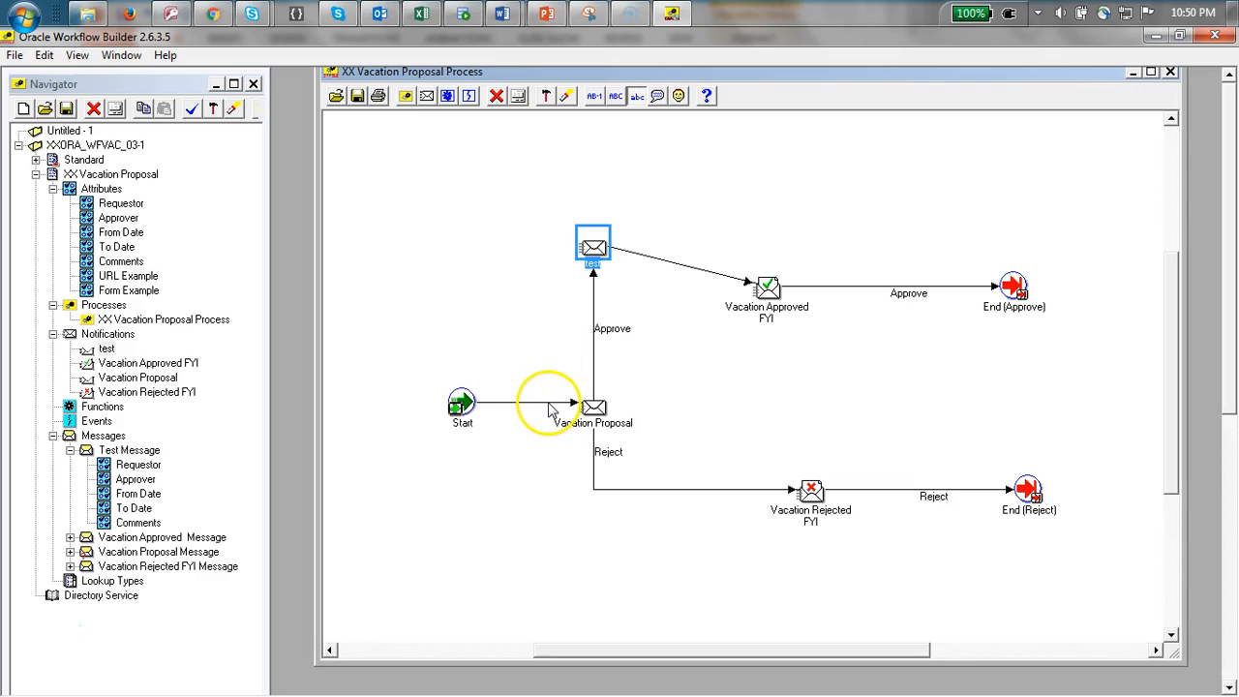
pyautogui.moveTo(600, 266); pyautogui.dragTo(601, 309)
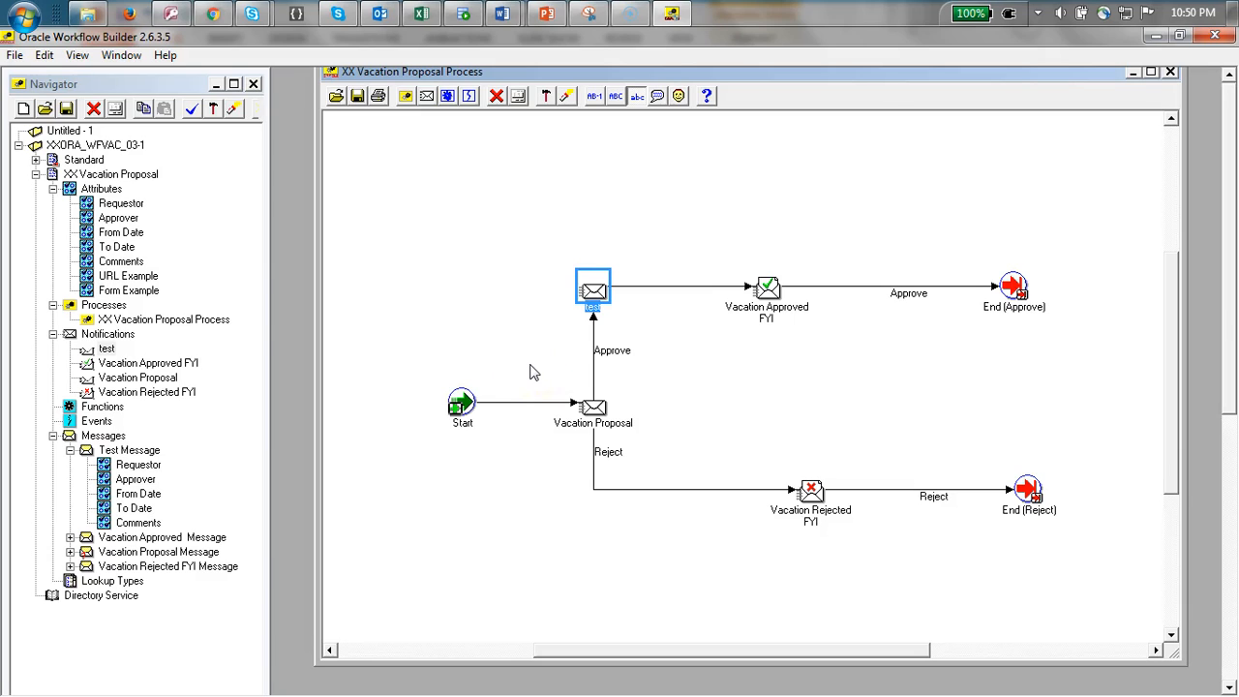
# Step: Review the performer settings in the test notification's node properties without changing them
pyautogui.doubleClick(594, 289)
pyautogui.click(222, 122)
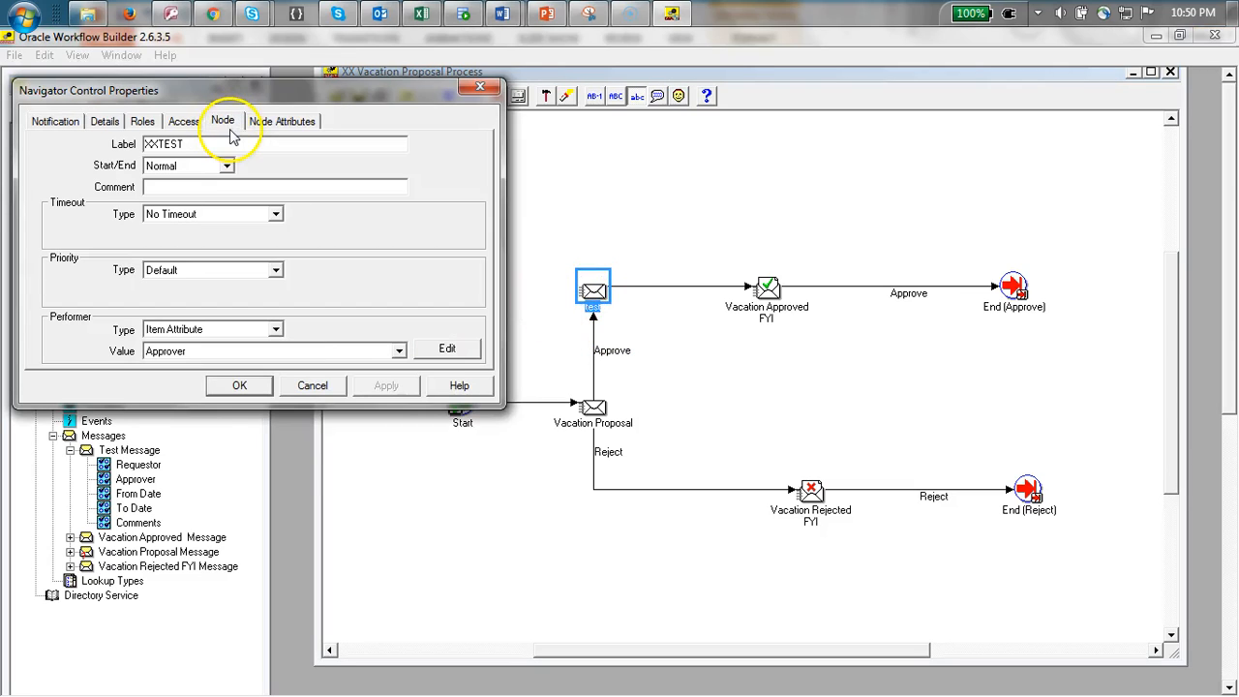
pyautogui.click(311, 387)
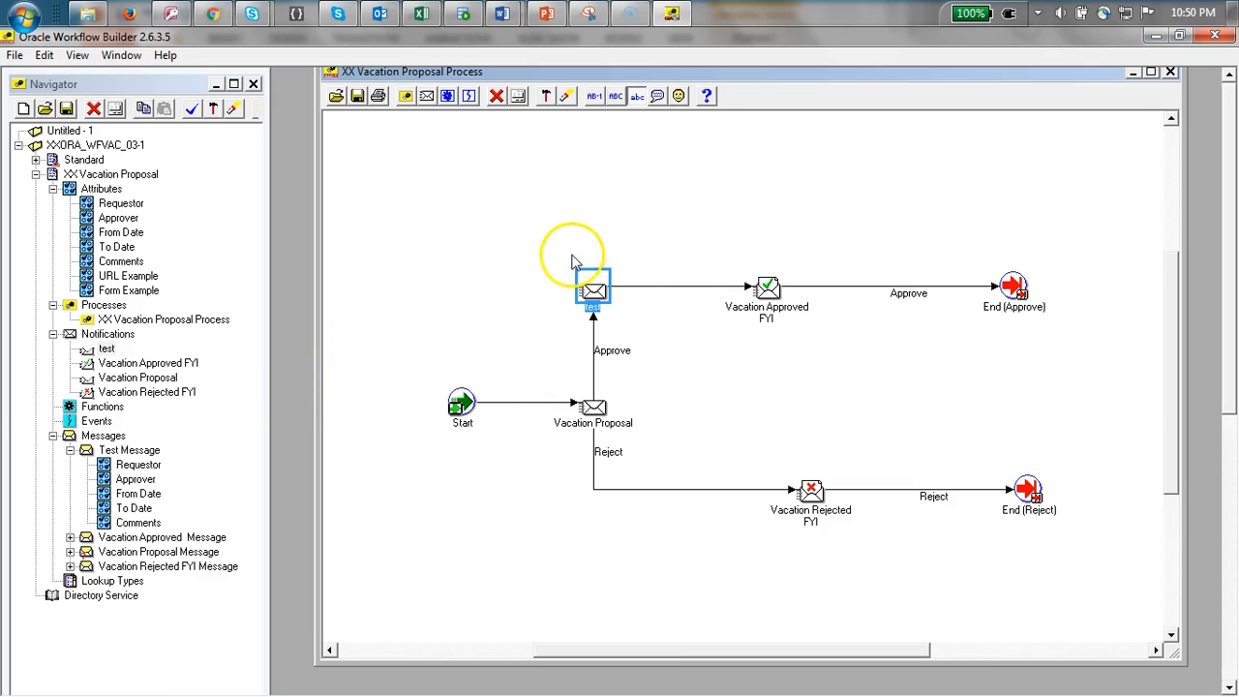
pyautogui.doubleClick(610, 290)
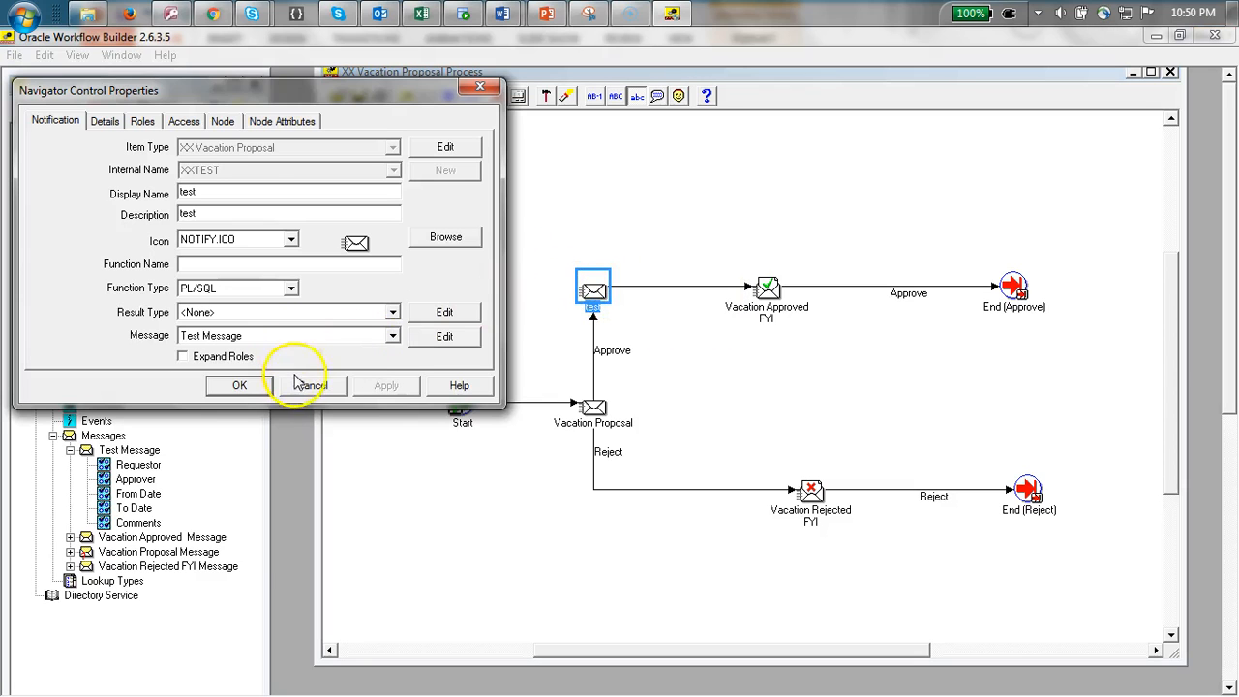
pyautogui.click(223, 120)
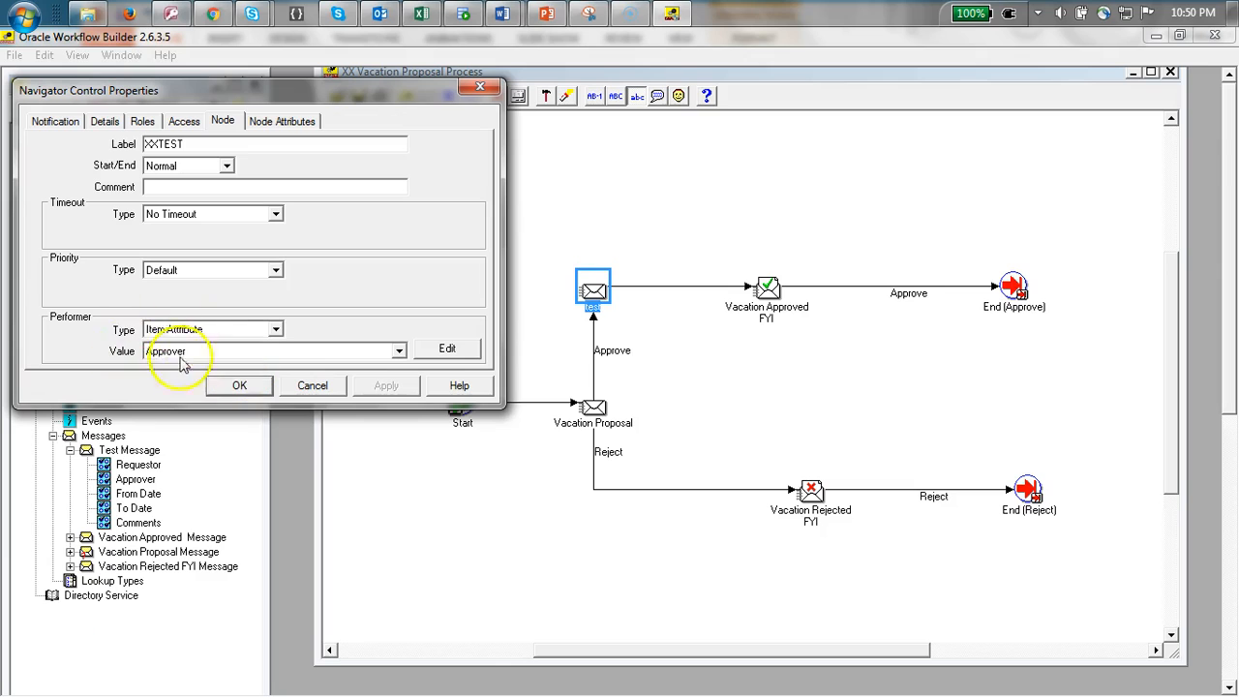
pyautogui.click(306, 385)
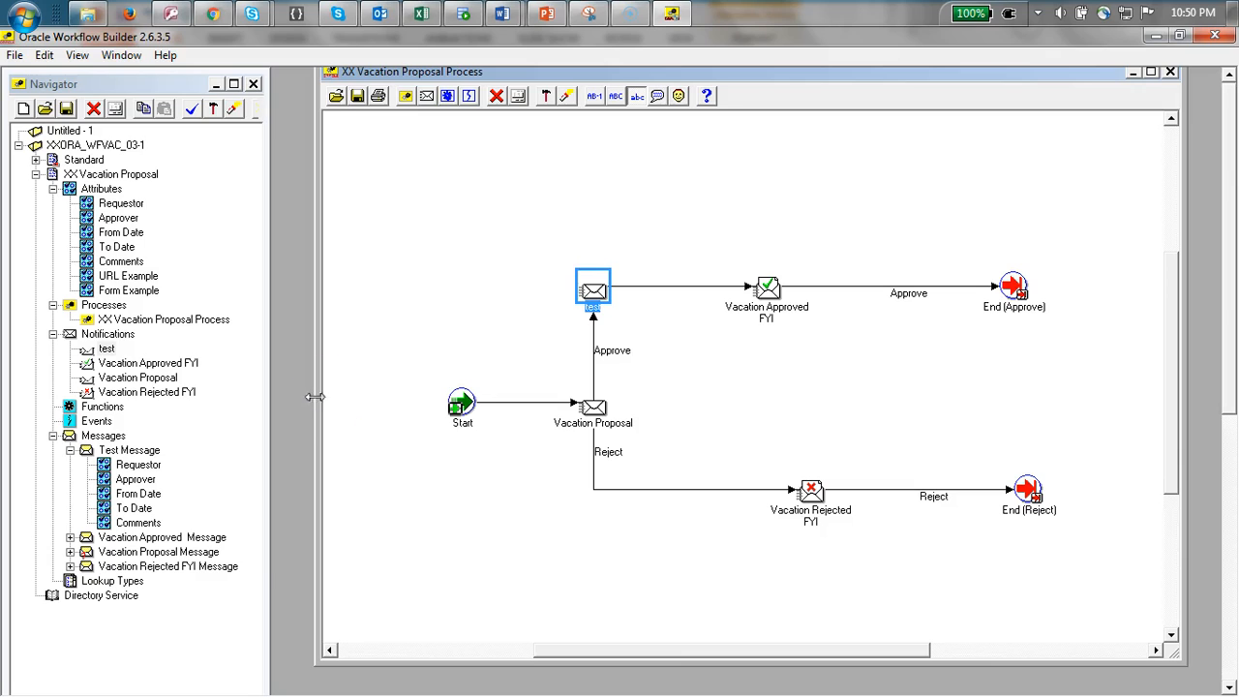
# Step: Review the subject and text body of Test Message
pyautogui.doubleClick(126, 450)
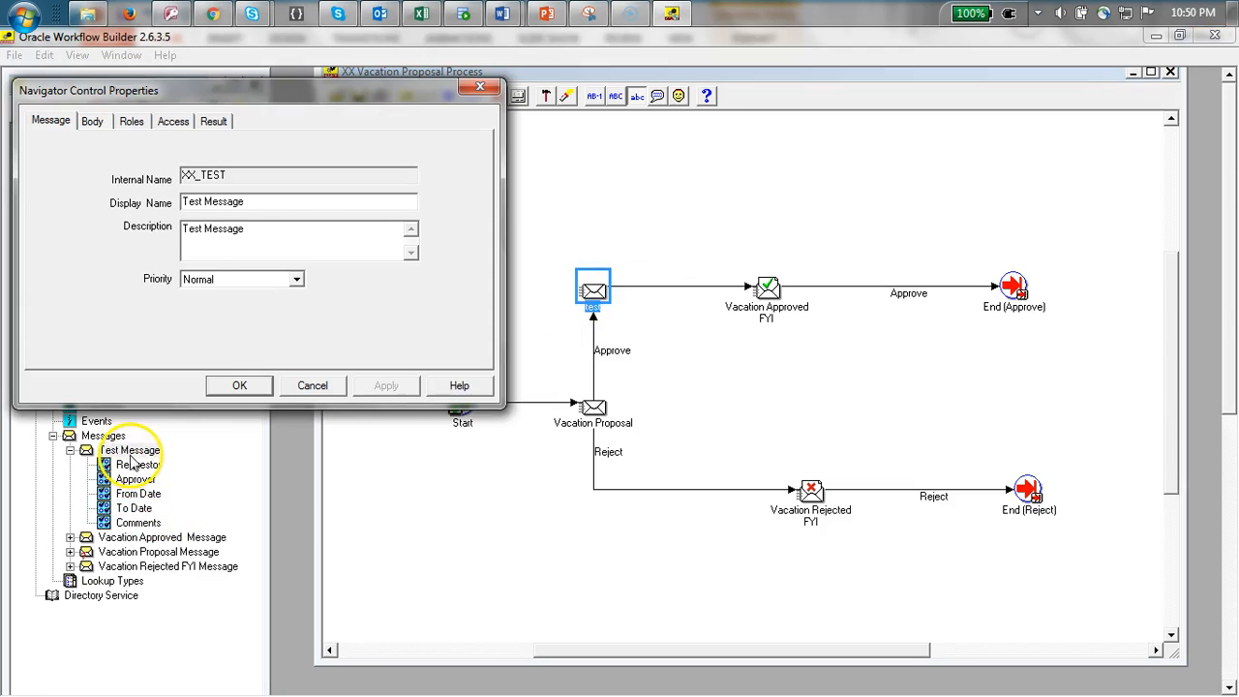
pyautogui.click(92, 121)
pyautogui.moveTo(331, 299); pyautogui.dragTo(22, 152)
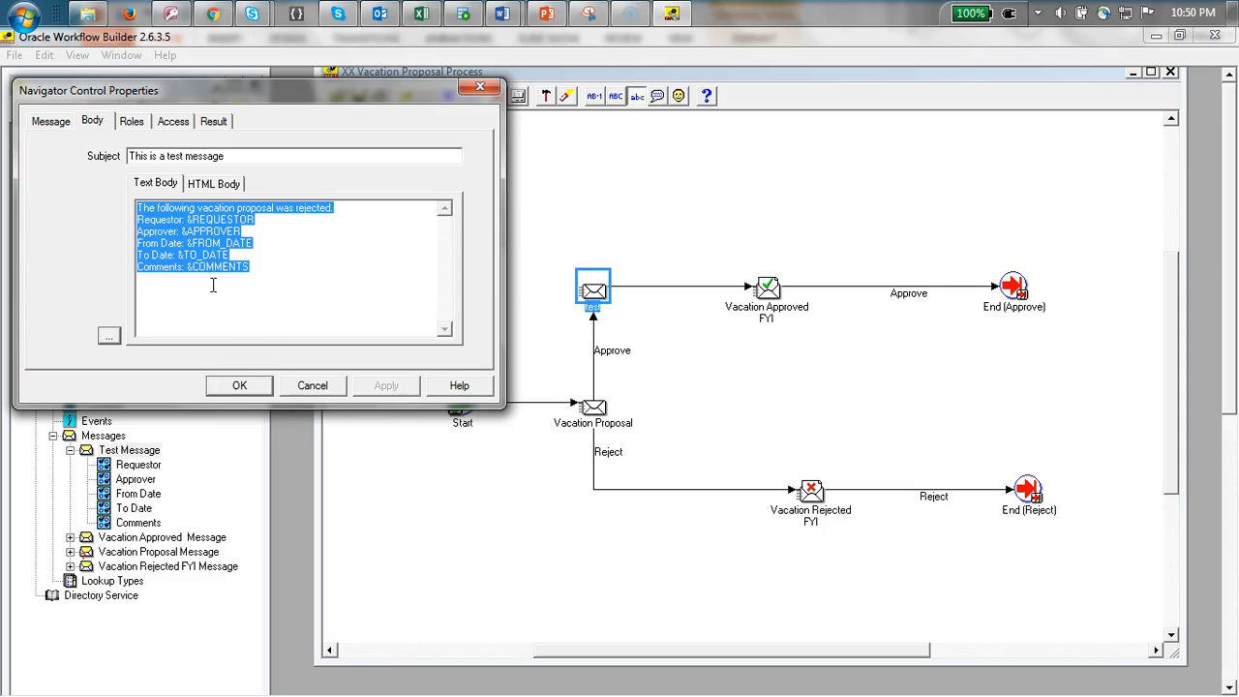
pyautogui.click(254, 392)
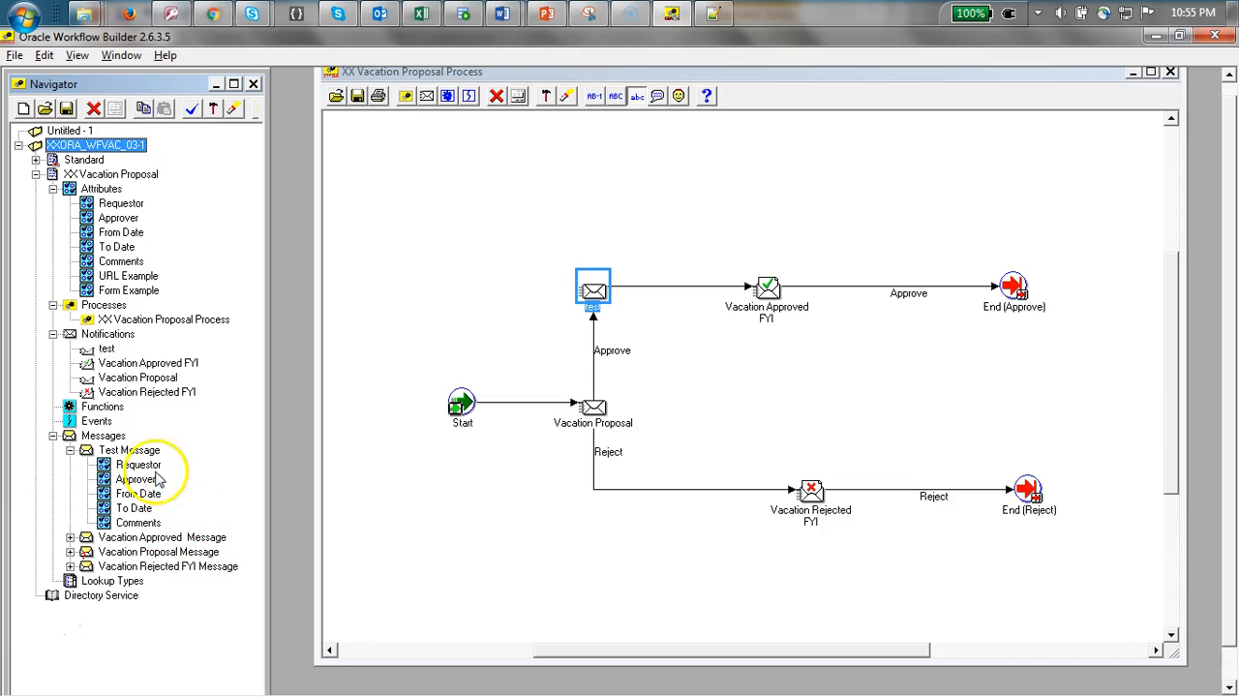
# Step: Start a new message with internal name XXTEST_PLSQL and display name Test PL SQL
pyautogui.rightClick(101, 438)
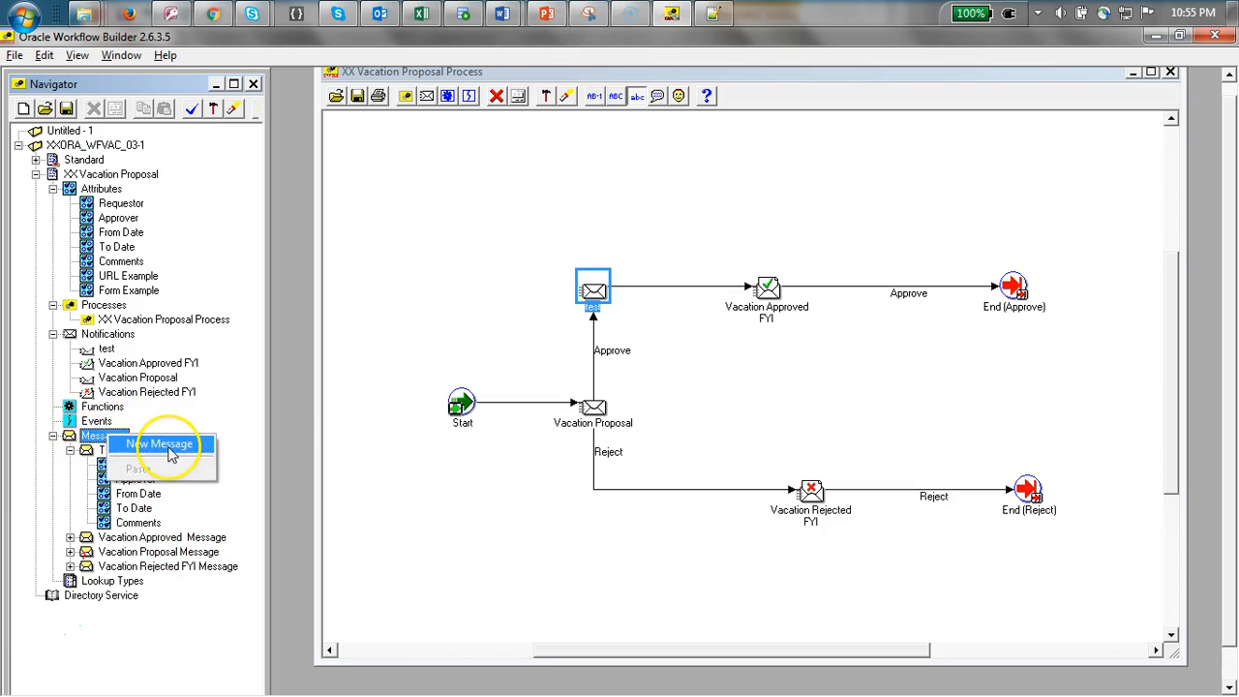
pyautogui.click(167, 451)
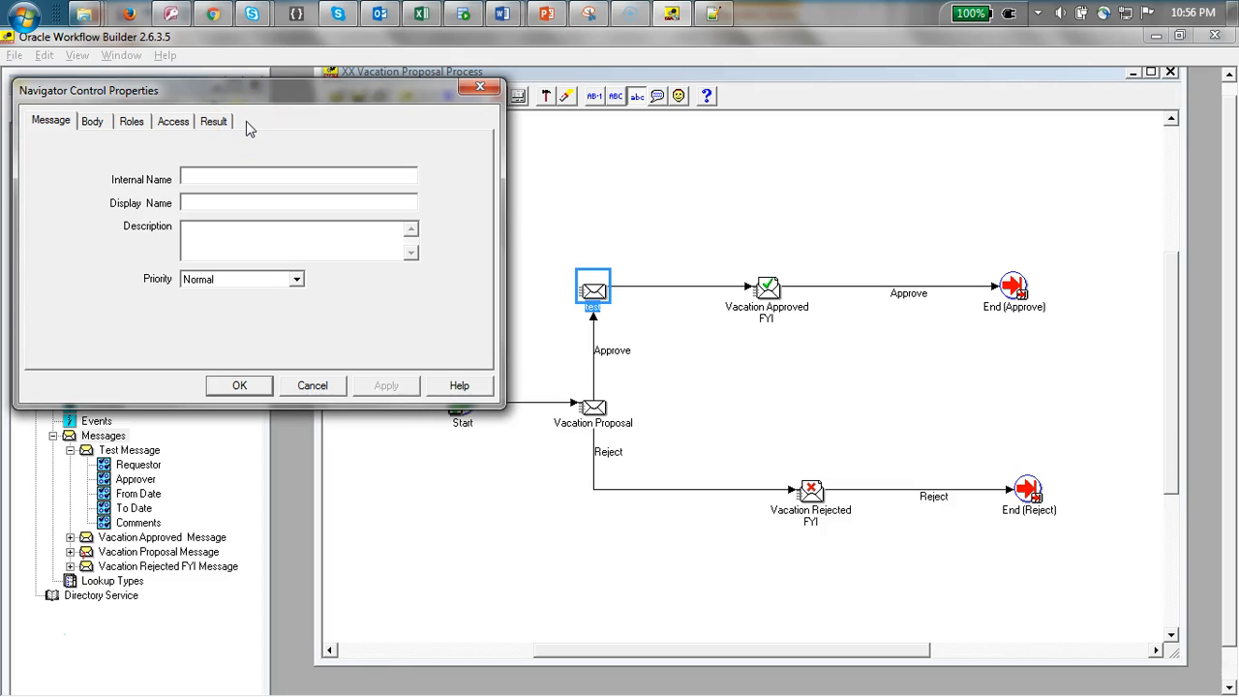
pyautogui.click(254, 176)
pyautogui.write('XX')
pyautogui.write('tE')
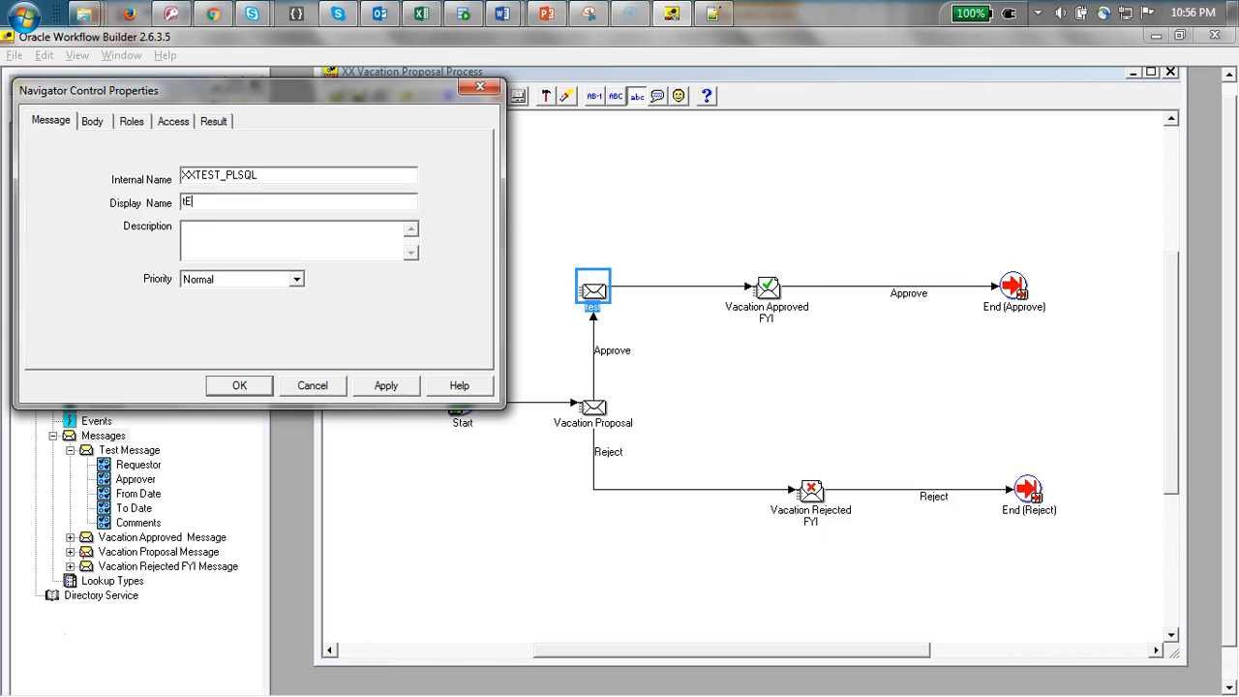
pyautogui.press('BackSpace')
pyautogui.press('BackSpace')
pyautogui.press('capslock')
pyautogui.write('Tes')
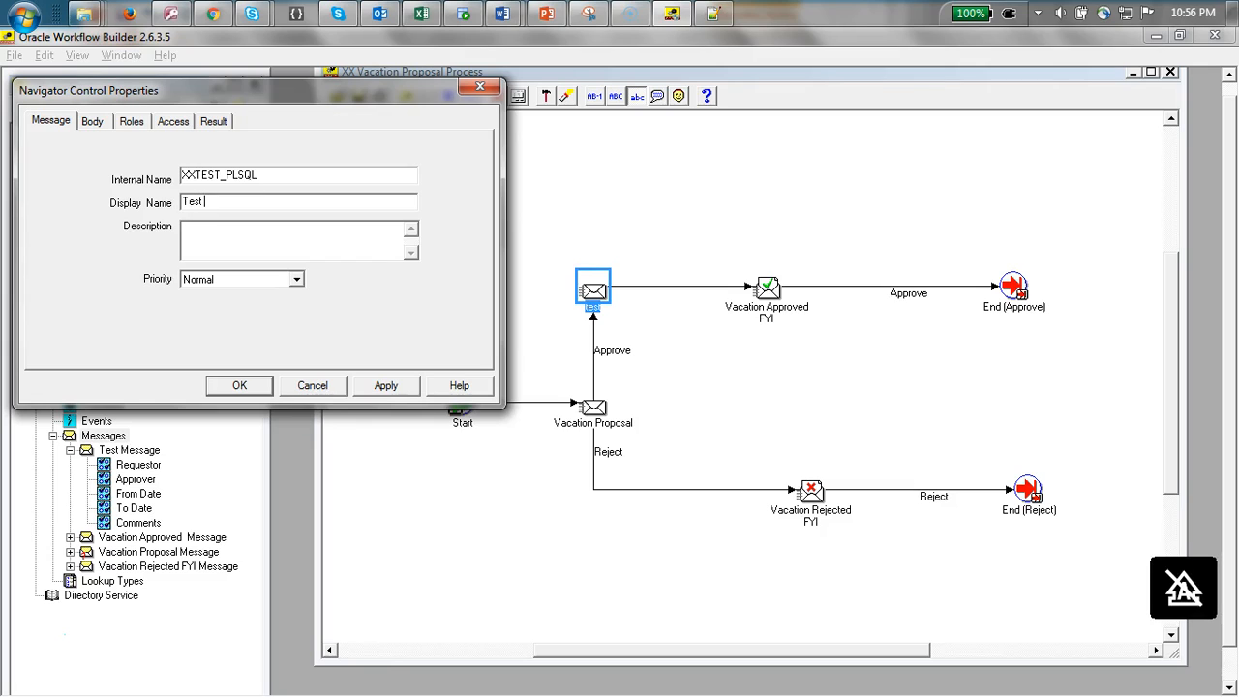
pyautogui.write('t PL SQL')
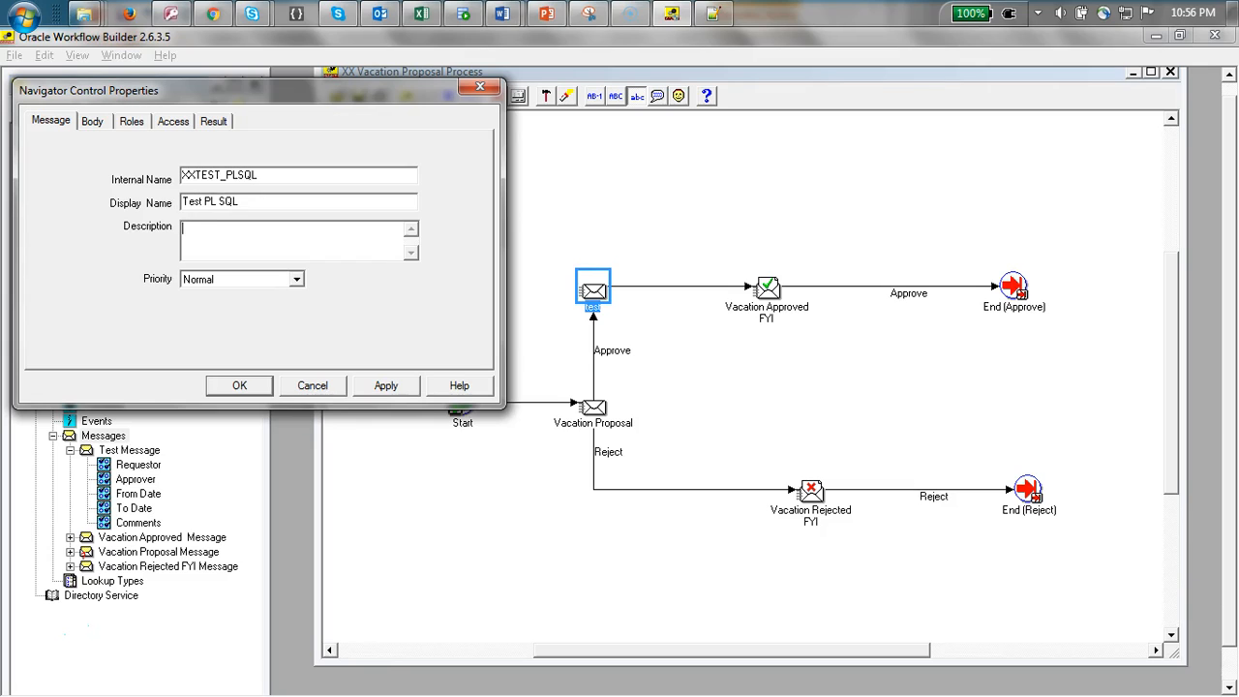
# Step: Set the message's text body to &XXMSGVAR and its subject to &XXMSGSUB, and save the message
pyautogui.click(93, 121)
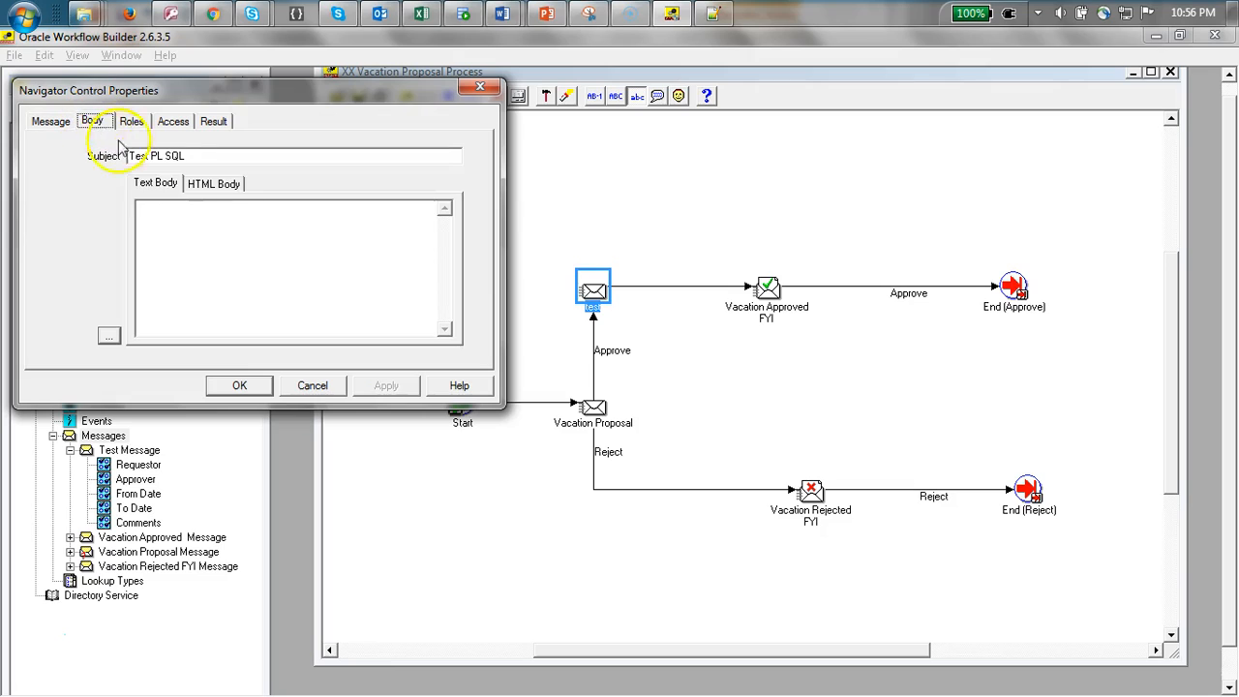
pyautogui.write('&')
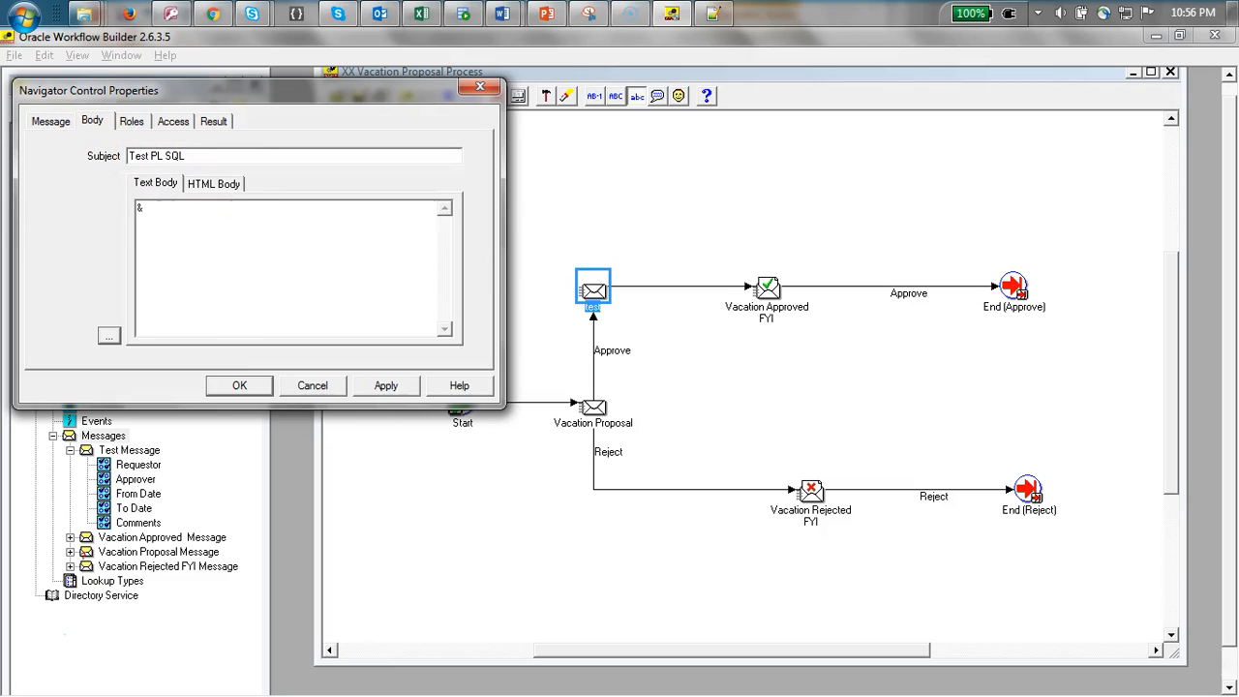
pyautogui.press('capslock')
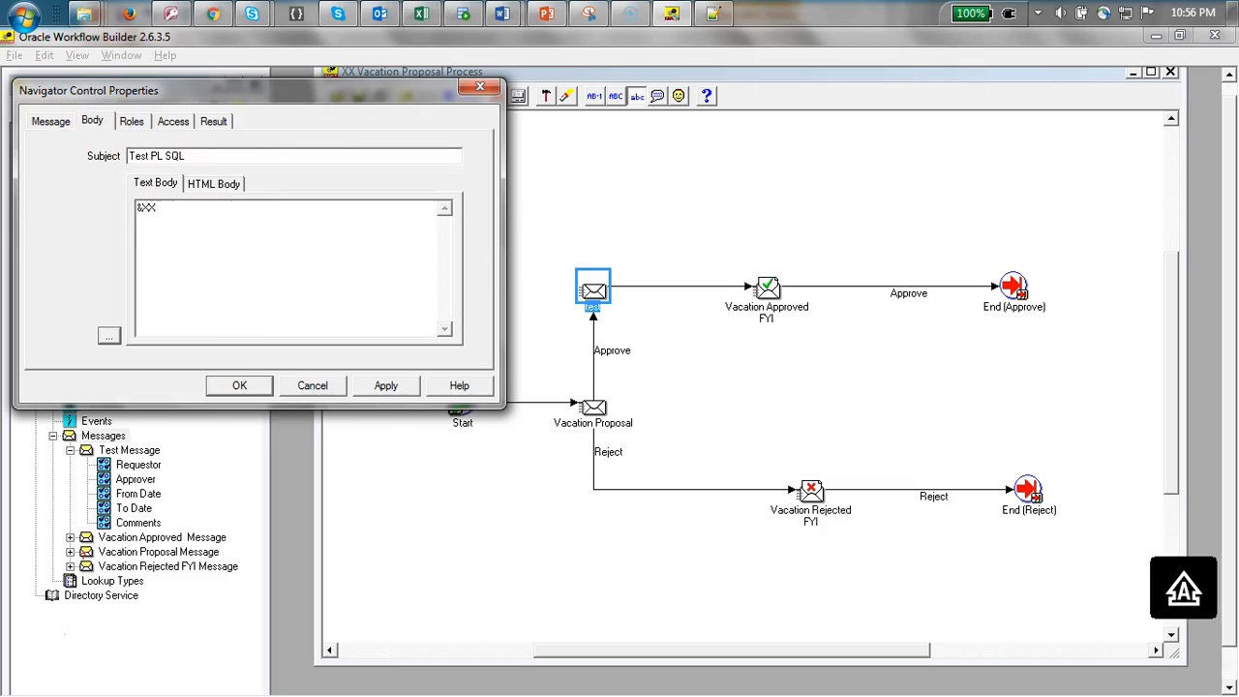
pyautogui.write('XXMSGvA')
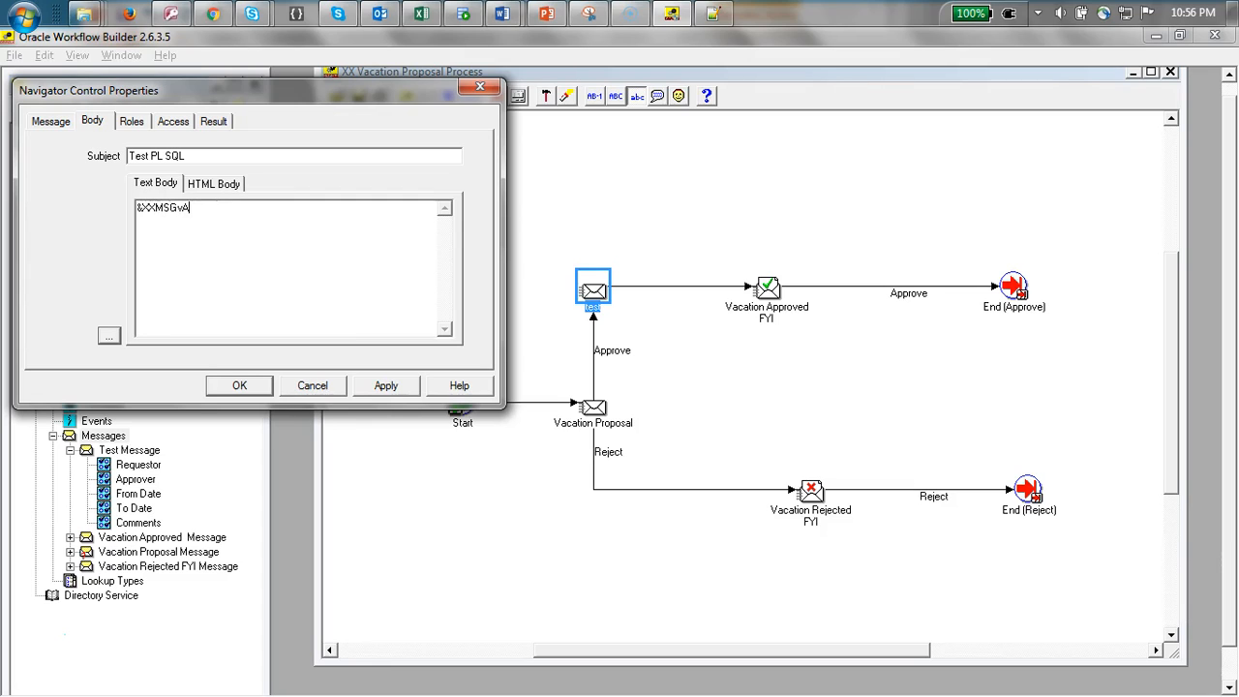
pyautogui.moveTo(222, 158); pyautogui.dragTo(14, 85)
pyautogui.write('&XXMSGST')
pyautogui.click(387, 385)
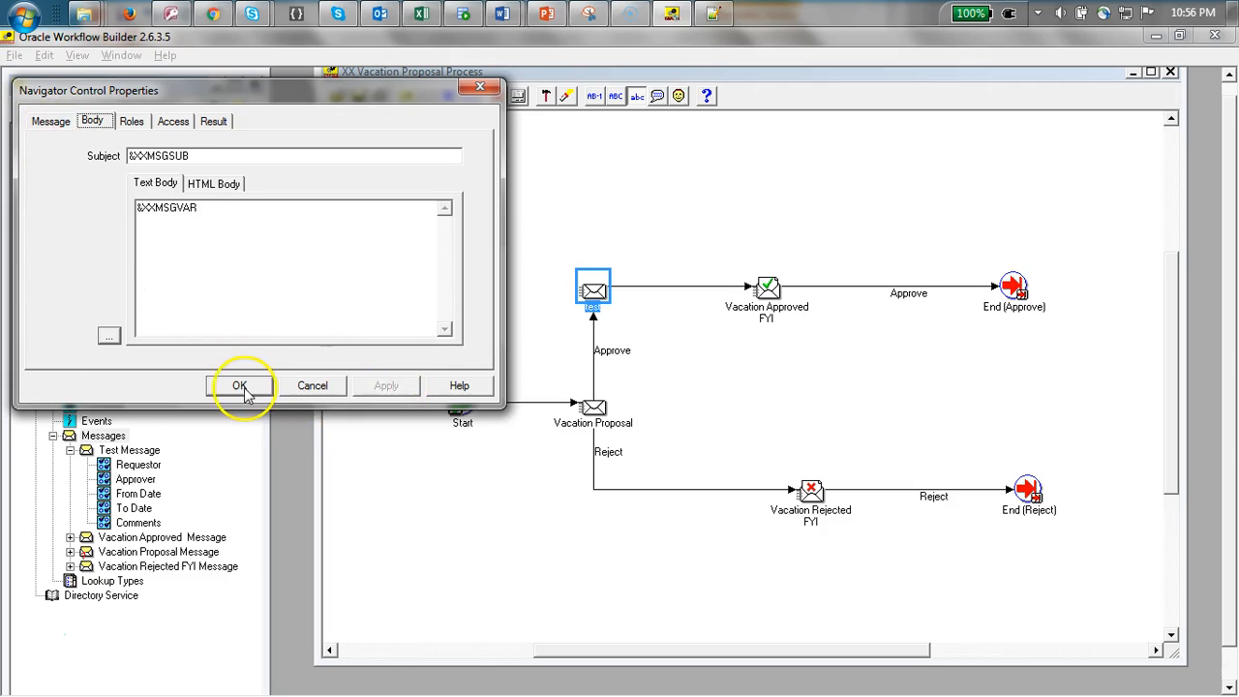
pyautogui.click(239, 385)
pyautogui.rightClick(148, 542)
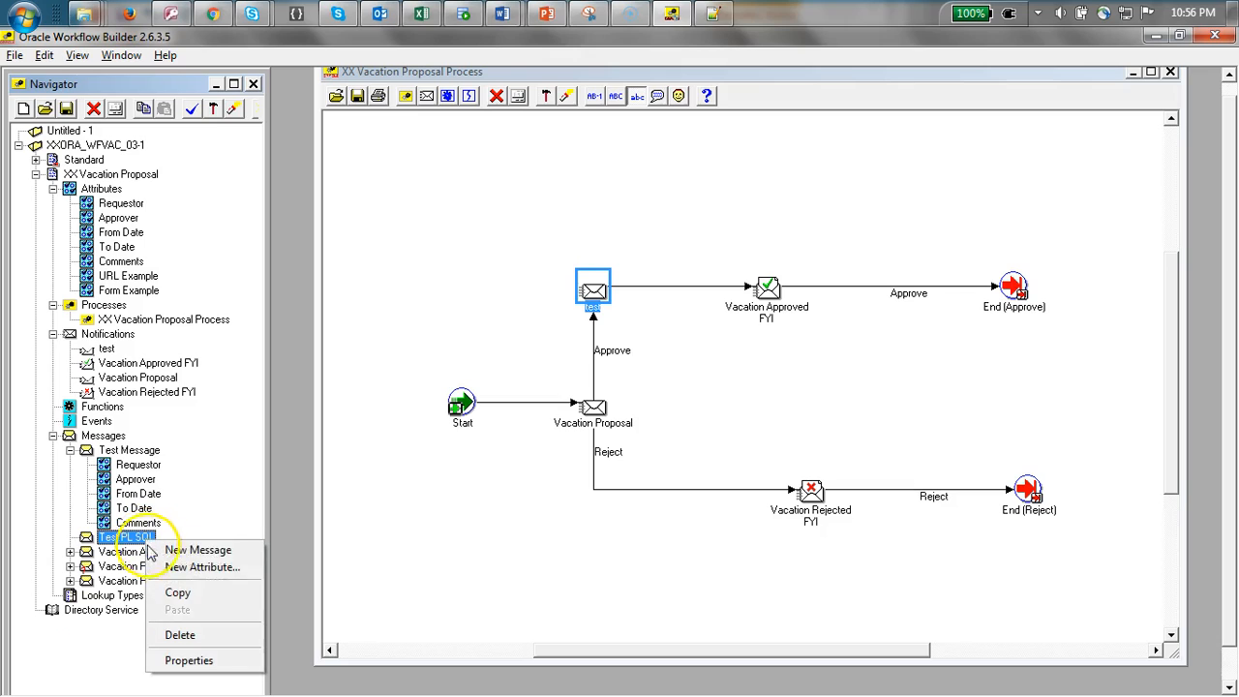
pyautogui.click(199, 568)
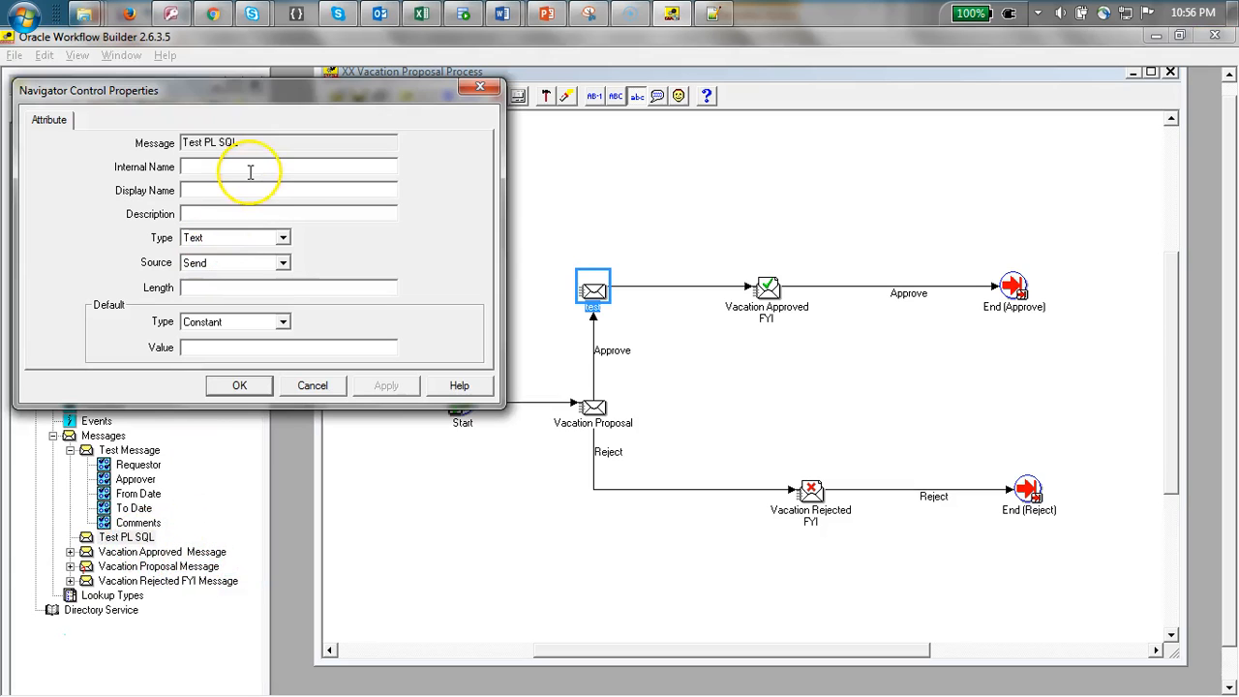
pyautogui.write('XX')
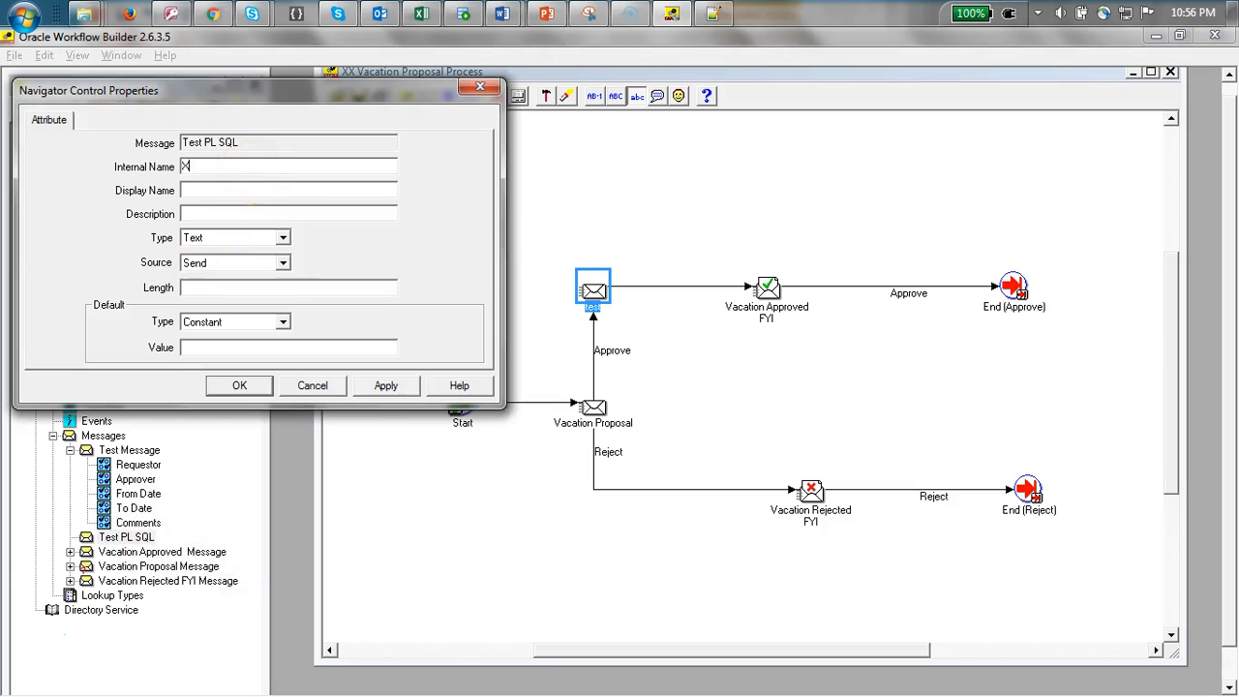
pyautogui.click(313, 386)
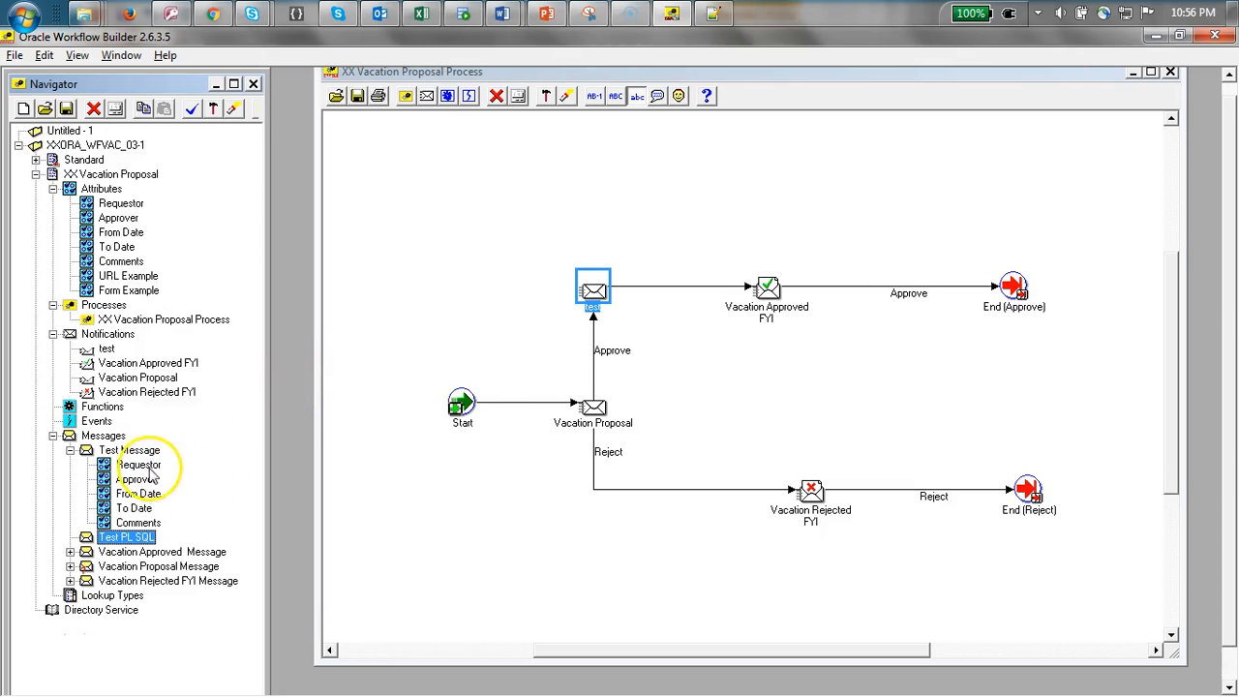
# Step: Copy the variable name XXMSGSUB from the subject of the Test PL SQL message, leaving the message unchanged
pyautogui.doubleClick(126, 537)
pyautogui.click(92, 121)
pyautogui.moveTo(194, 156); pyautogui.dragTo(134, 157)
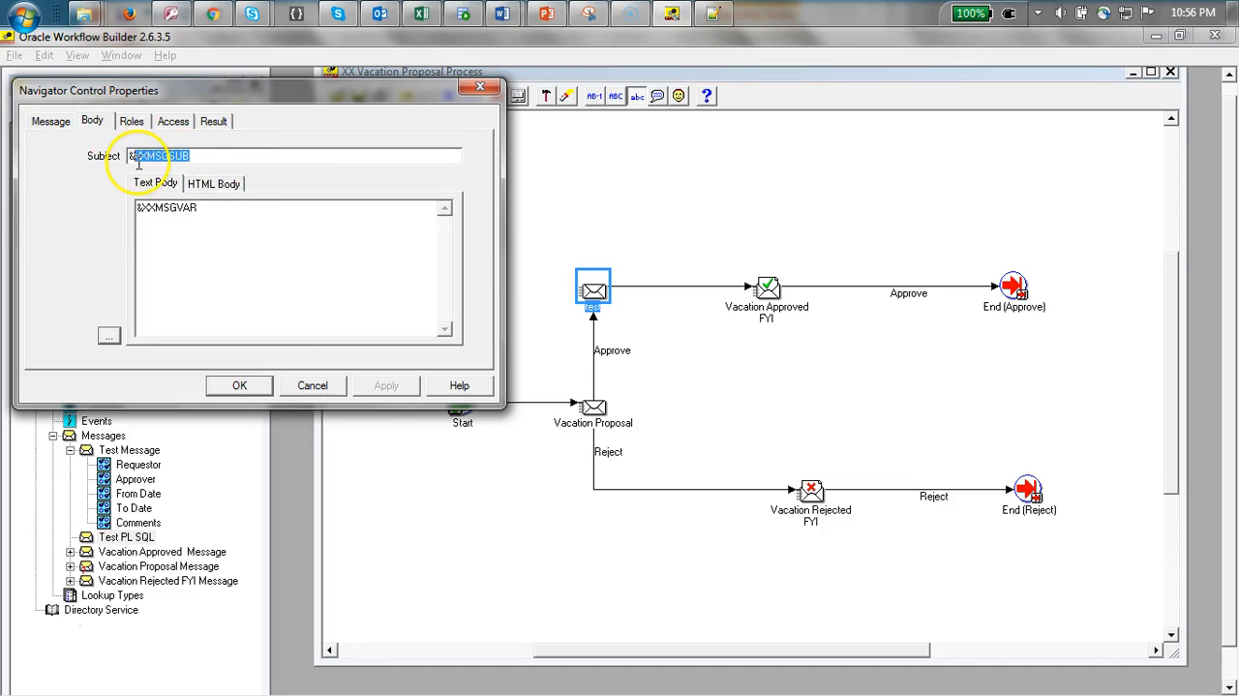
pyautogui.click(329, 386)
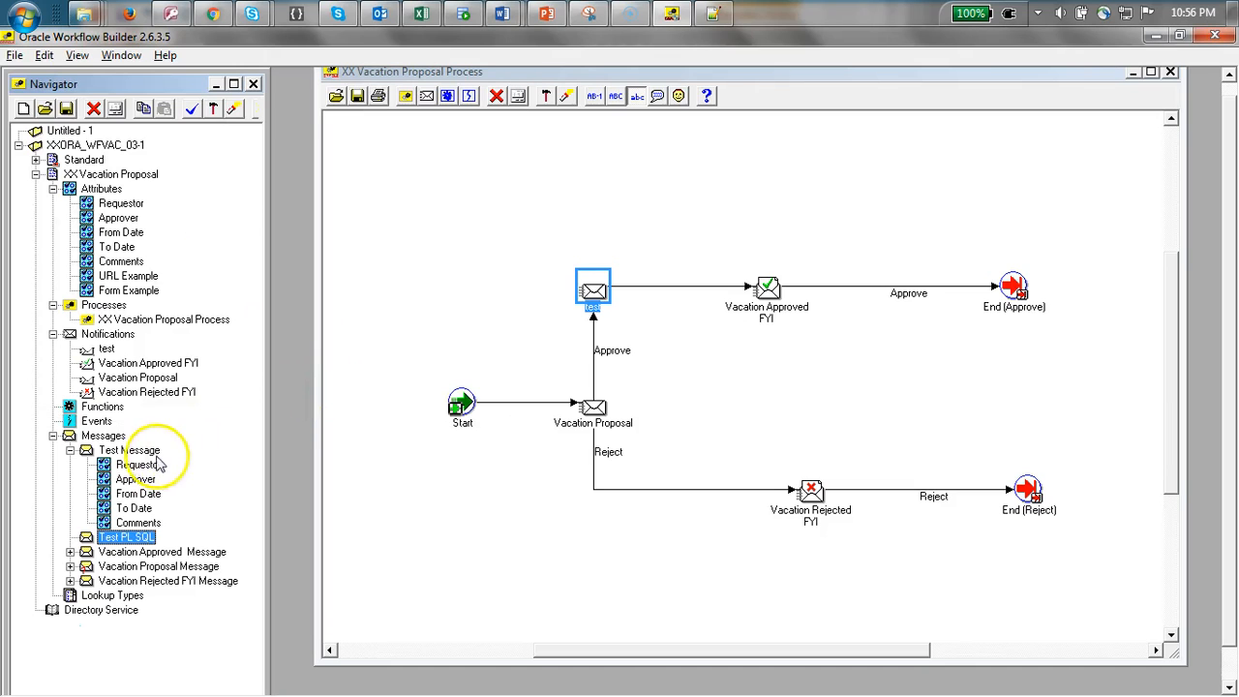
# Step: Start a new attribute for the Test PL SQL message with internal name and display name XXMSGSUB
pyautogui.rightClick(137, 541)
pyautogui.click(166, 565)
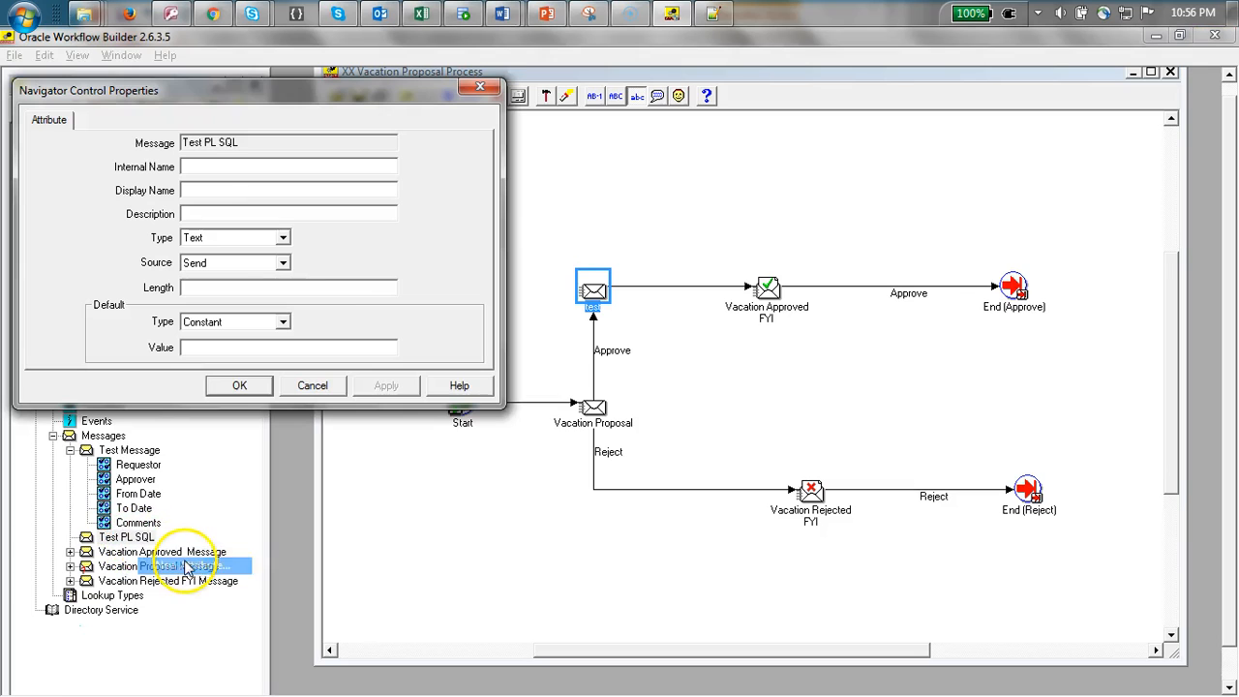
pyautogui.write('XXMSGSUB')
pyautogui.click(308, 190)
pyautogui.write('XXMSGSUB')
# Step: Keep the XXMSGSUB attribute's type as Text, set its length to 200, and save it
pyautogui.click(287, 242)
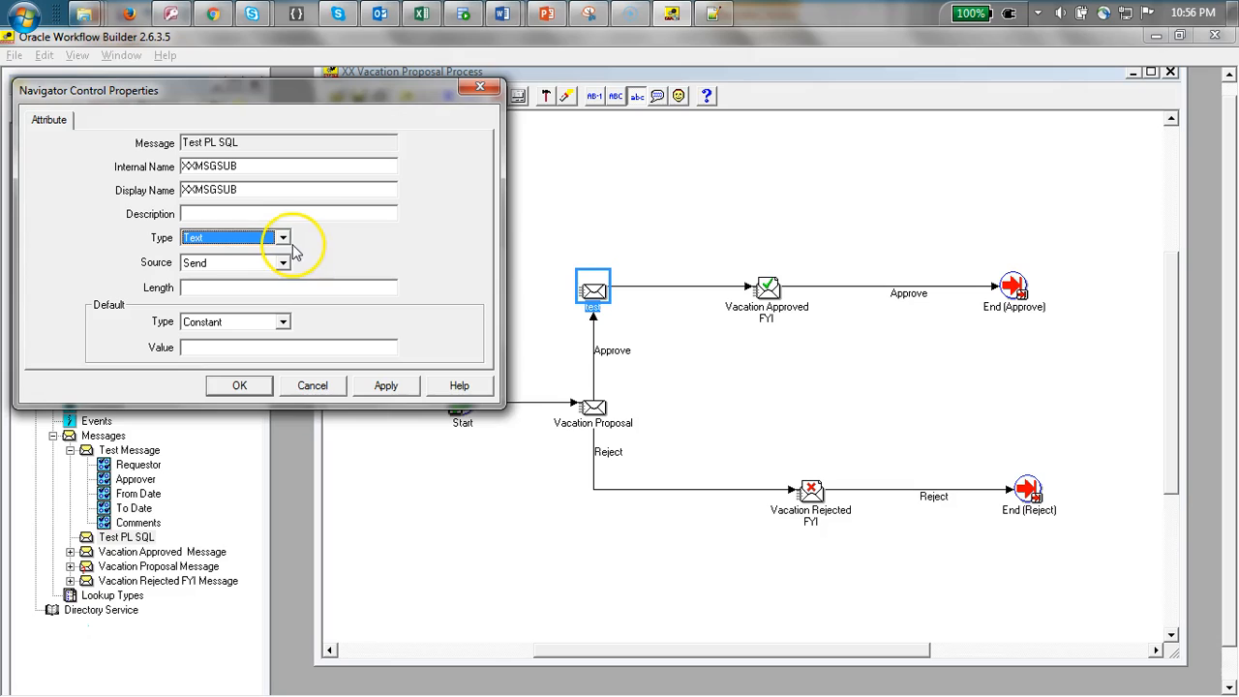
pyautogui.click(268, 286)
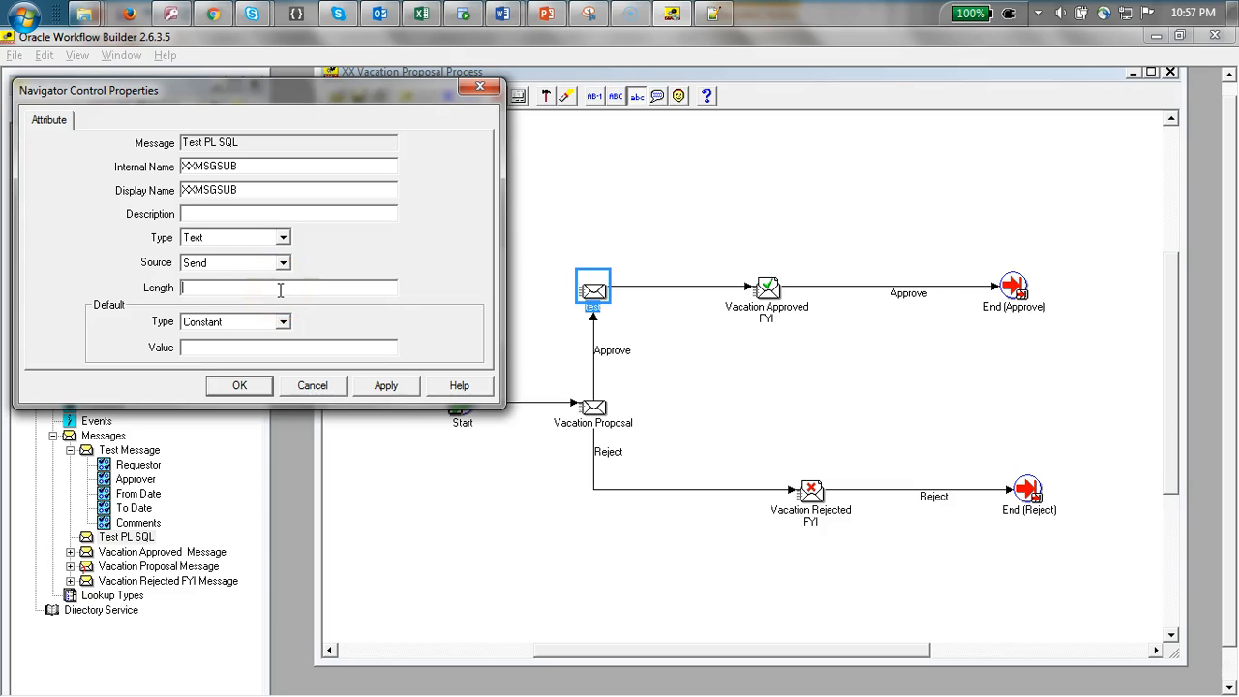
pyautogui.write('200')
pyautogui.press('Tab')
pyautogui.press('Tab')
pyautogui.click(387, 387)
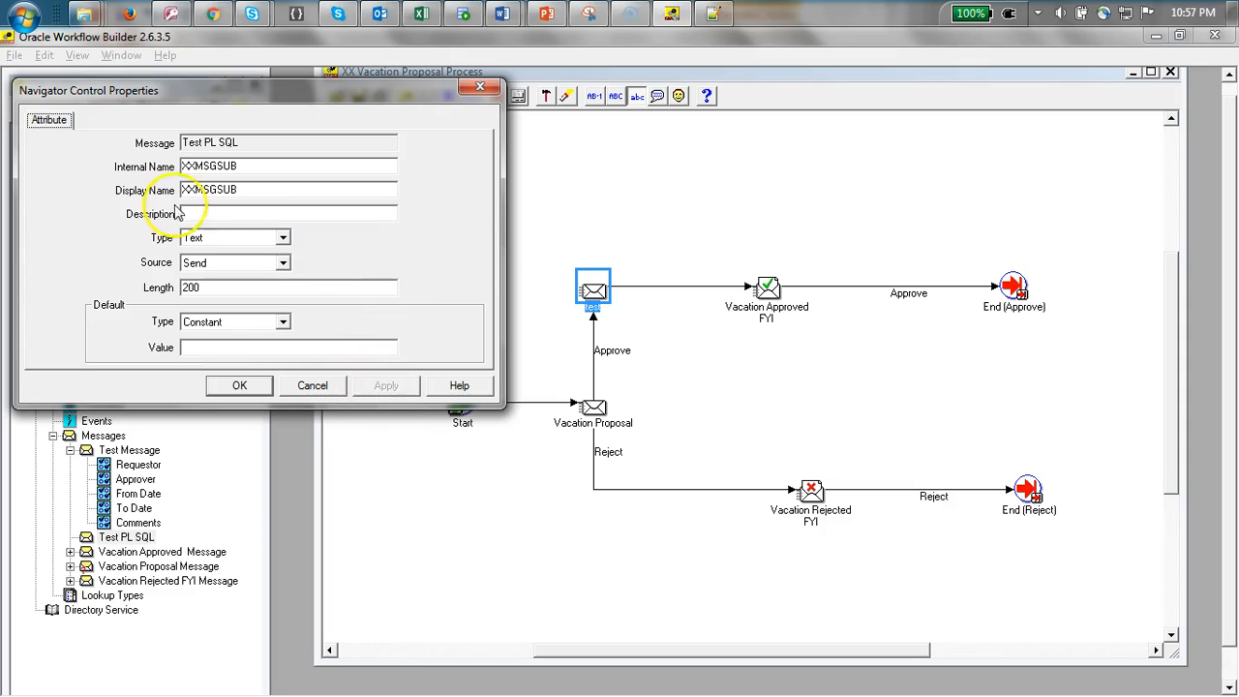
pyautogui.moveTo(254, 167); pyautogui.dragTo(199, 189)
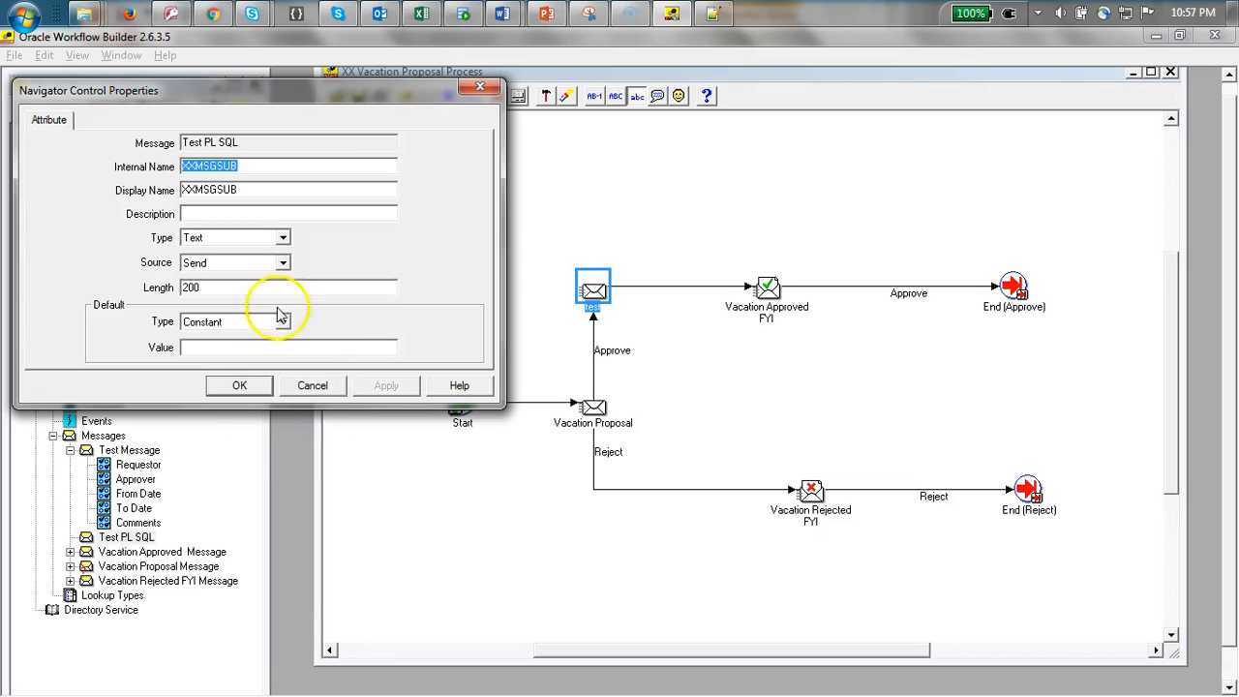
pyautogui.click(240, 385)
pyautogui.rightClick(145, 538)
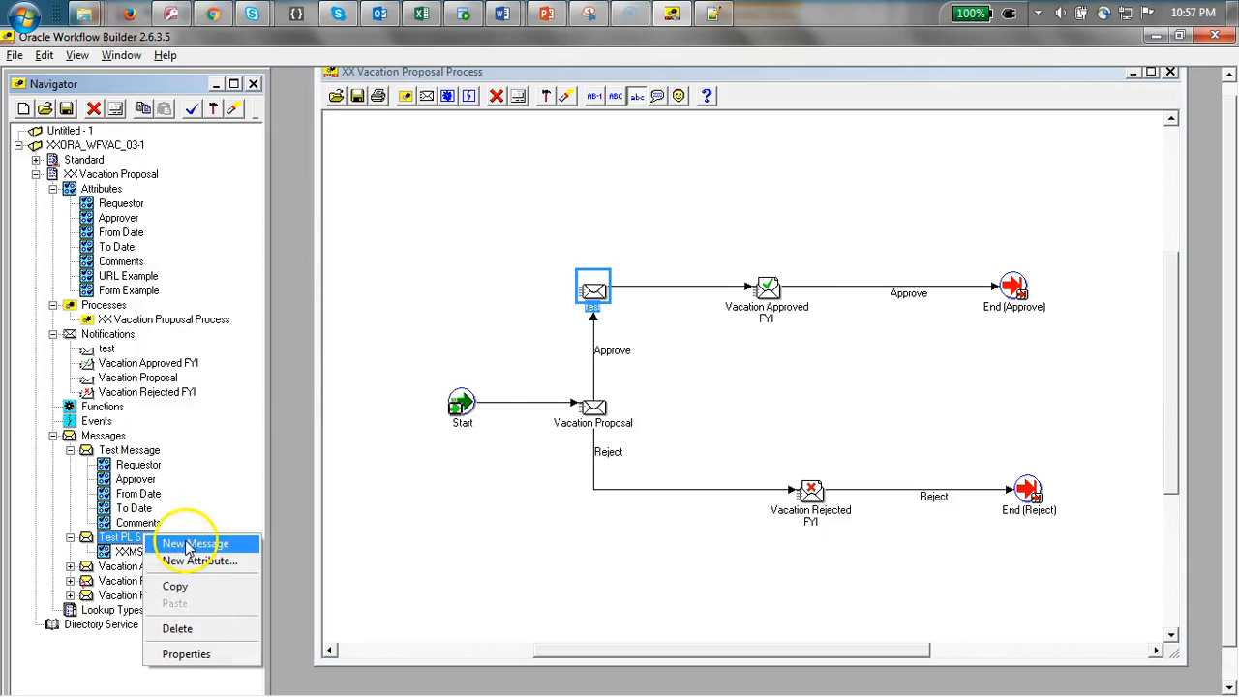
pyautogui.click(204, 561)
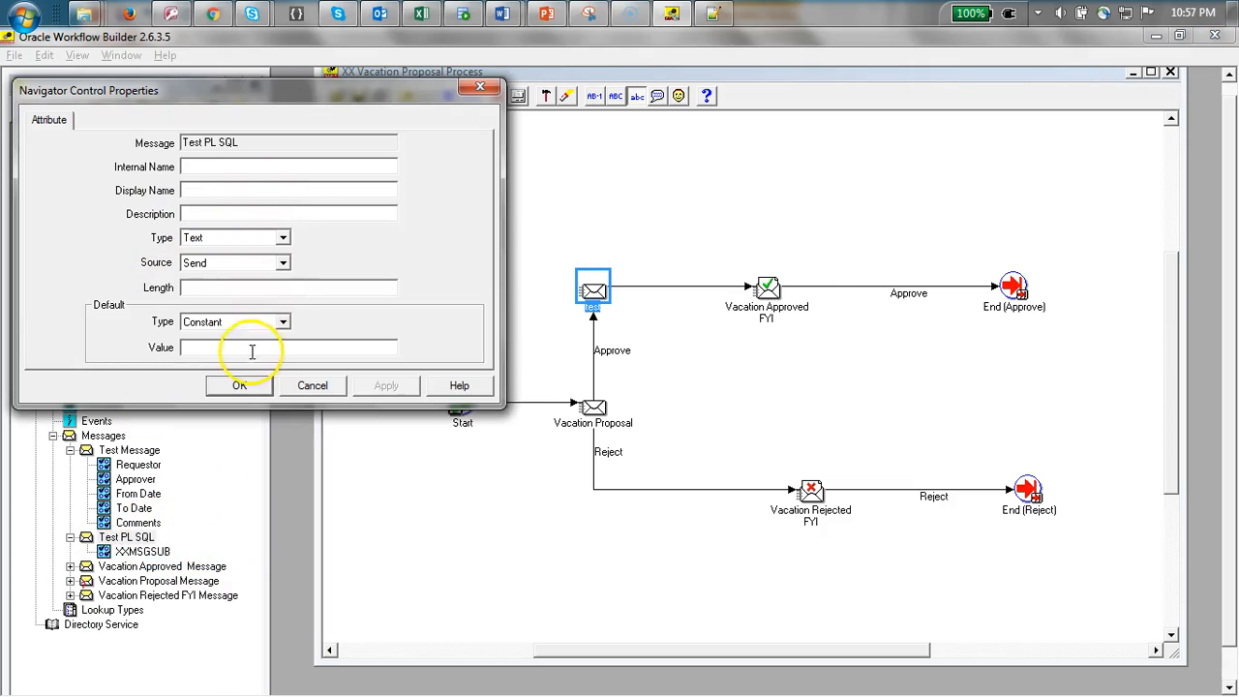
pyautogui.click(268, 165)
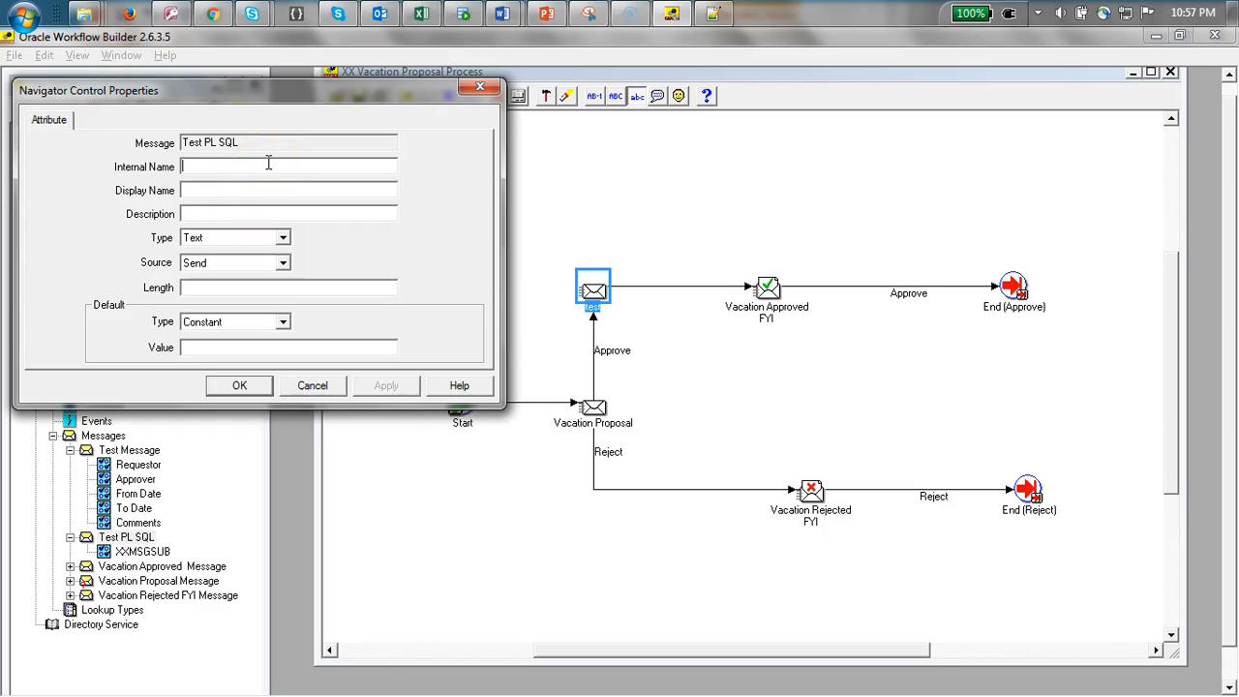
pyautogui.press('Escape')
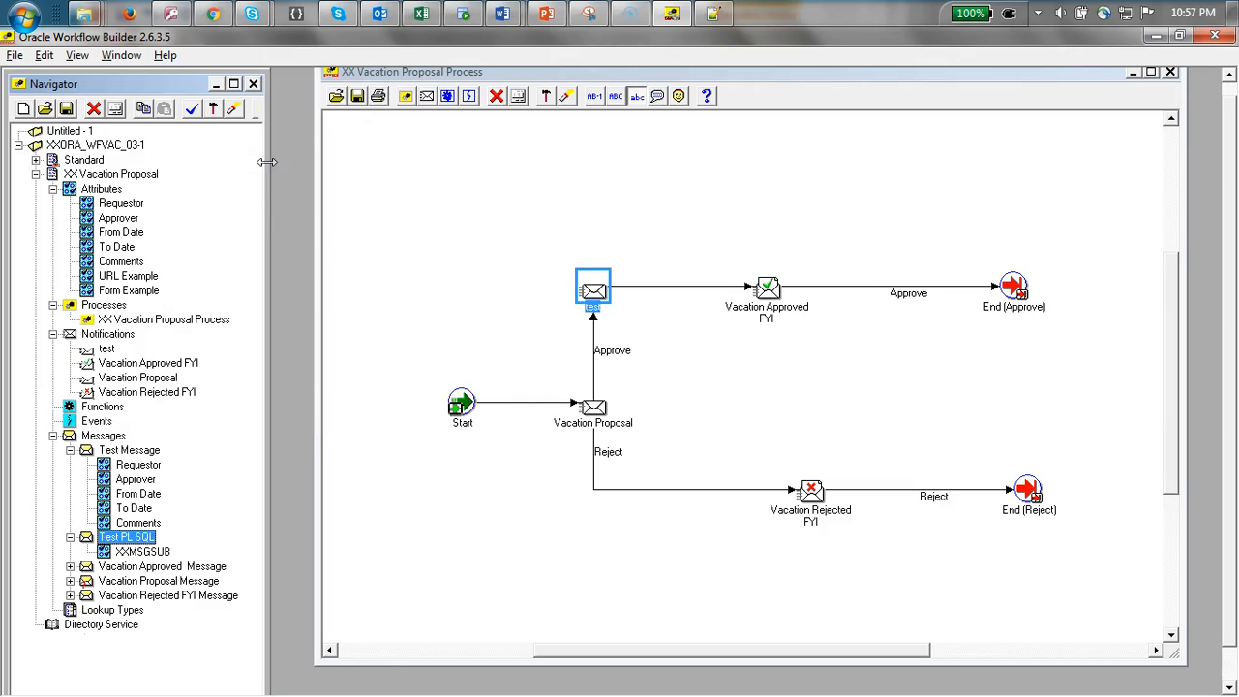
# Step: Copy the variable name XXMSGVAR from the text body of the Test PL SQL message and close the message without changes
pyautogui.doubleClick(146, 539)
pyautogui.click(92, 121)
pyautogui.moveTo(206, 211); pyautogui.dragTo(144, 210)
pyautogui.hotkey('ctrl', 'c')
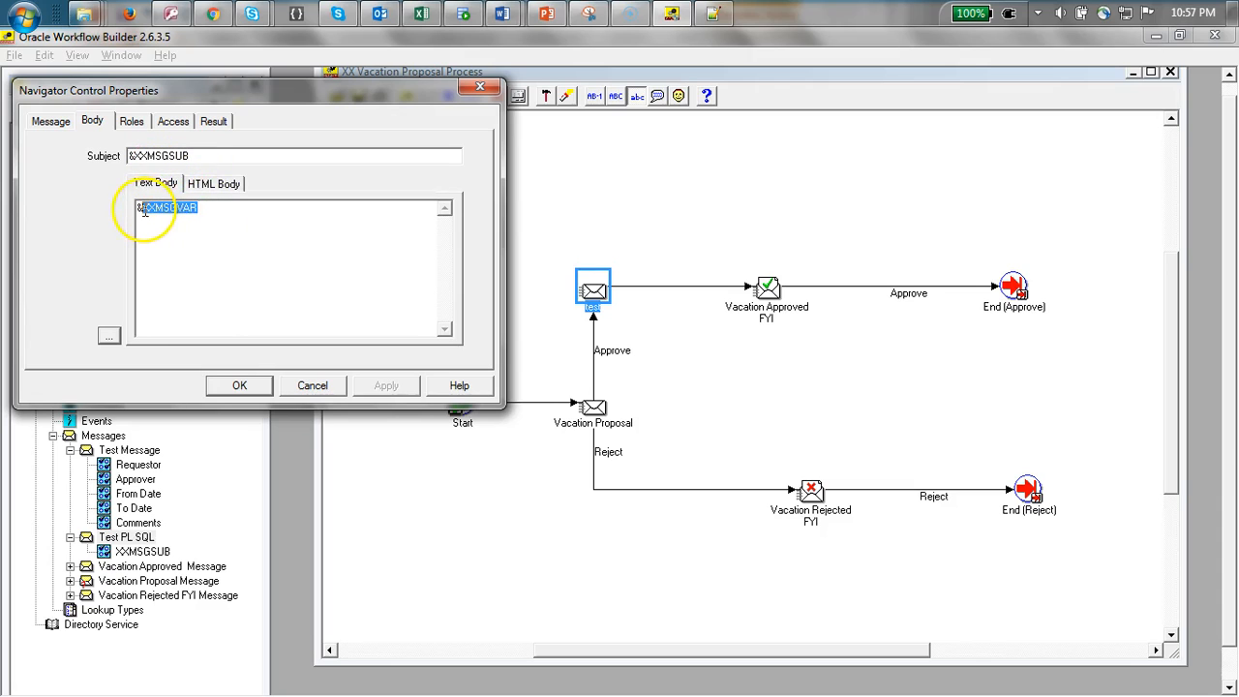
pyautogui.click(311, 385)
# Step: Start another new attribute for the Test PL SQL message with the copied internal name XXMSGVAR
pyautogui.rightClick(127, 539)
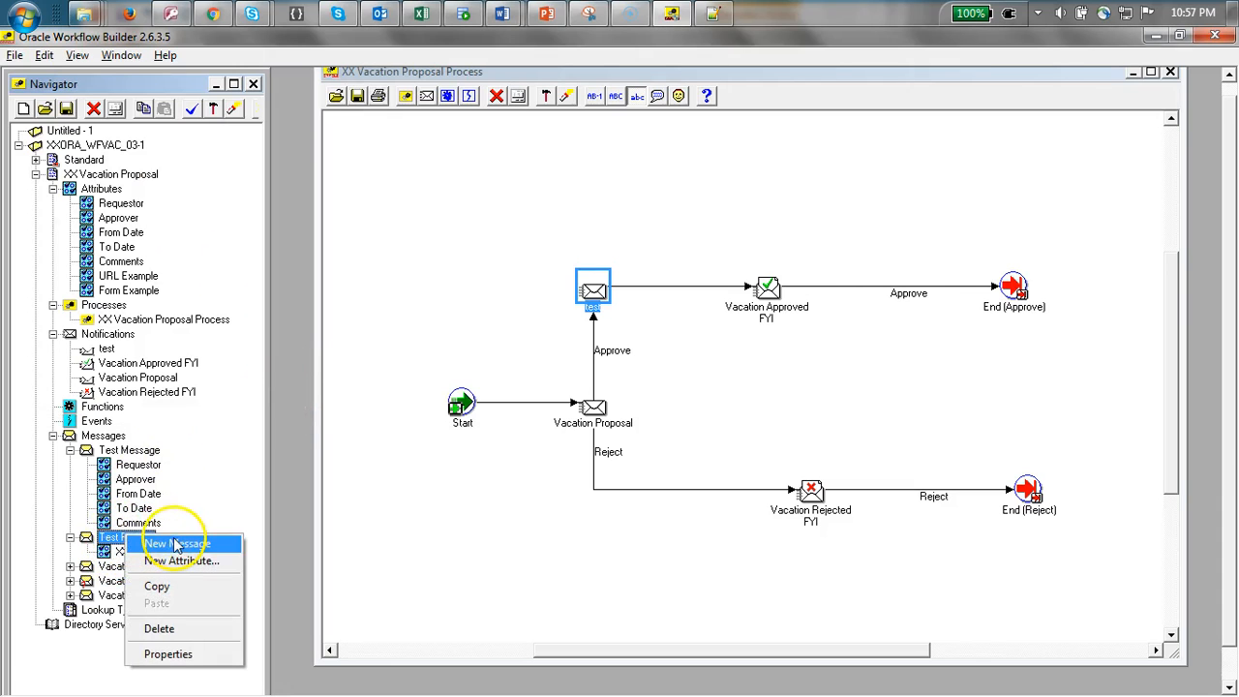
pyautogui.click(191, 567)
pyautogui.click(335, 166)
pyautogui.hotkey('ctrl', 'v')
# Step: Give the XXMSGVAR attribute the display name "can be any meaningful name"
pyautogui.click(300, 191)
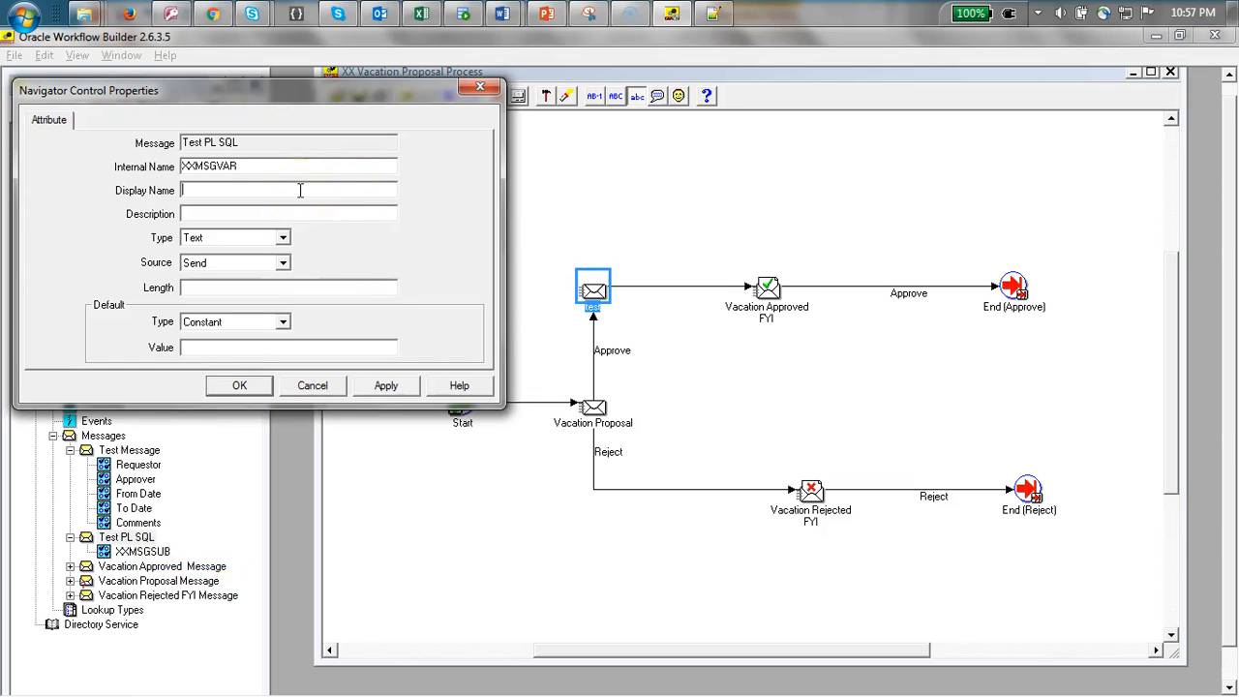
pyautogui.write('CAN BE ANYTI')
pyautogui.press('BackSpace')
pyautogui.press('BackSpace')
pyautogui.press('BackSpace')
pyautogui.press('BackSpace')
pyautogui.press('BackSpace')
pyautogui.press('BackSpace')
pyautogui.press('BackSpace')
pyautogui.press('BackSpace')
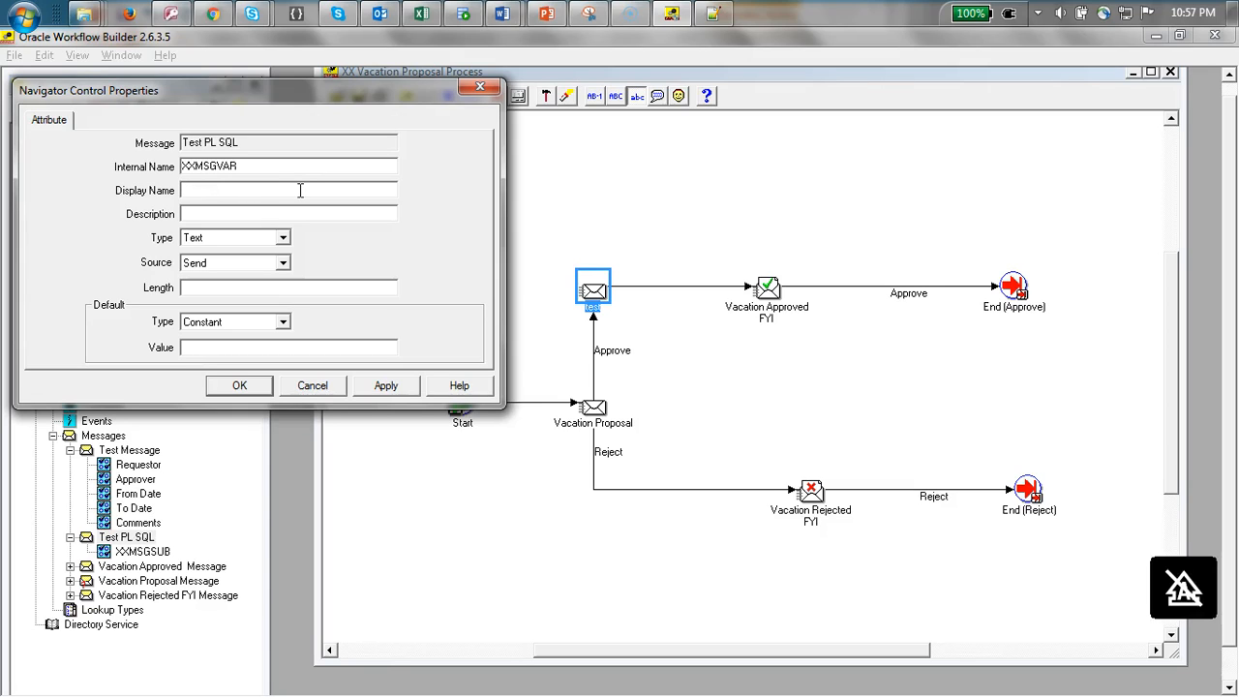
pyautogui.write('can be any meaningful name')
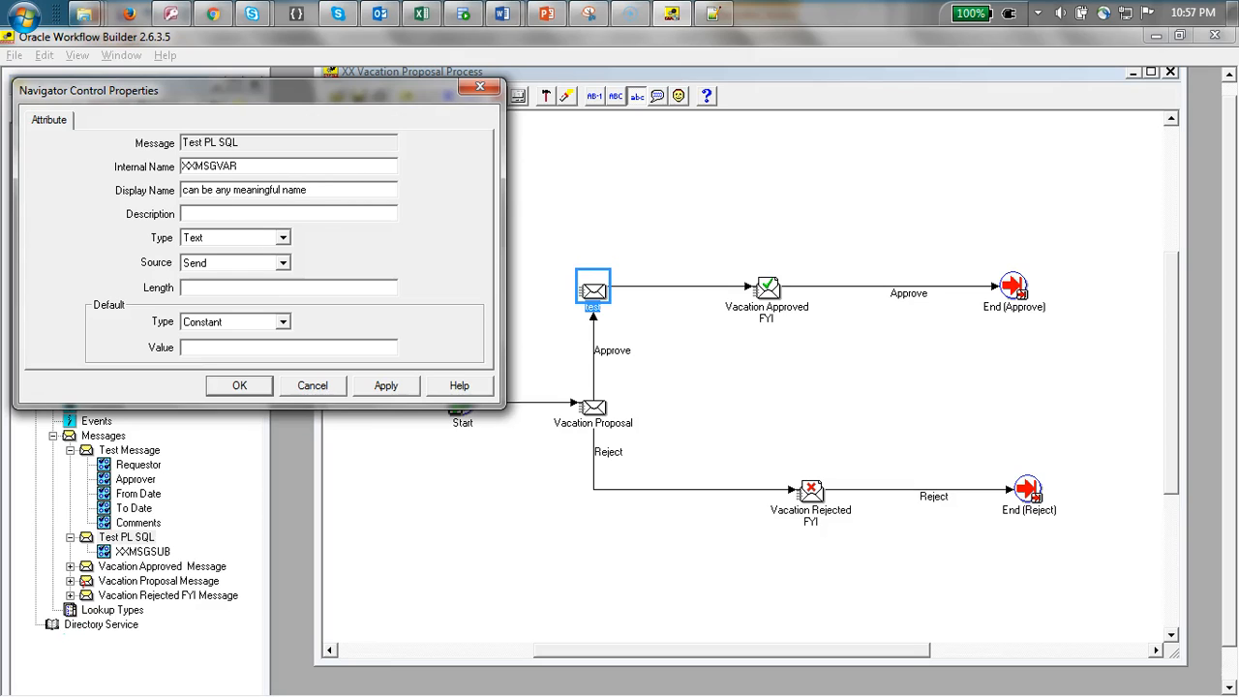
# Step: Set the XXMSGVAR attribute's type to Document, keeping the Full Window frame target
pyautogui.click(284, 240)
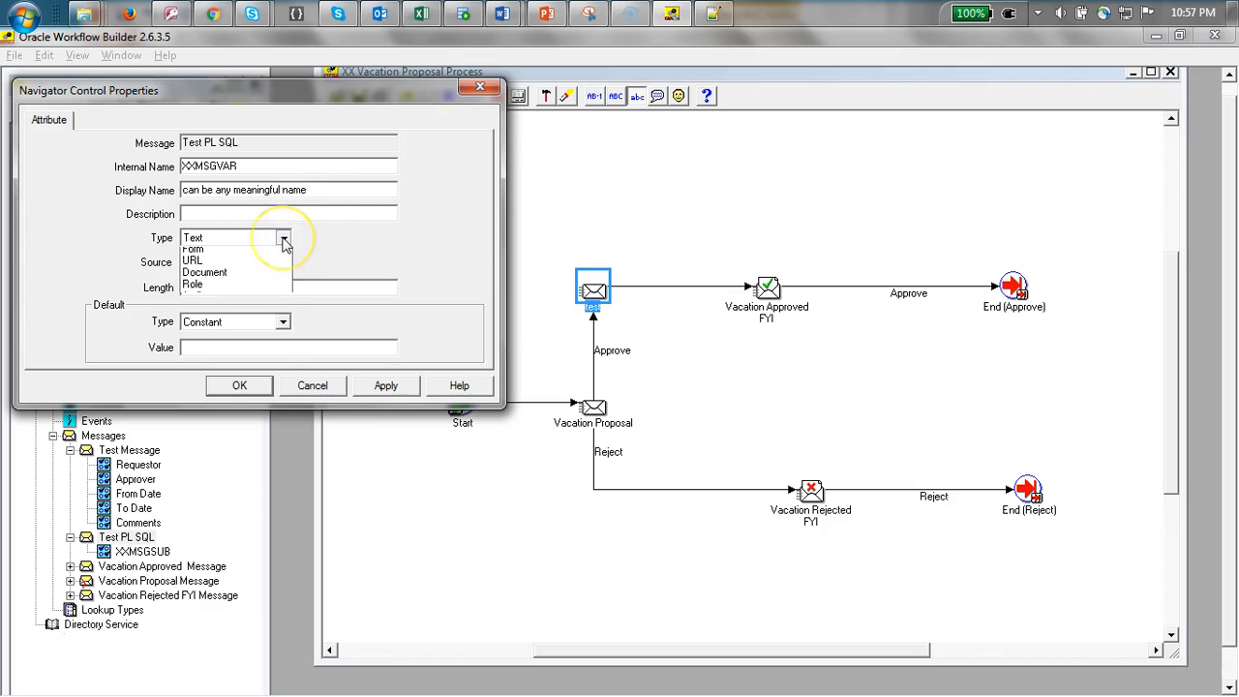
pyautogui.click(232, 324)
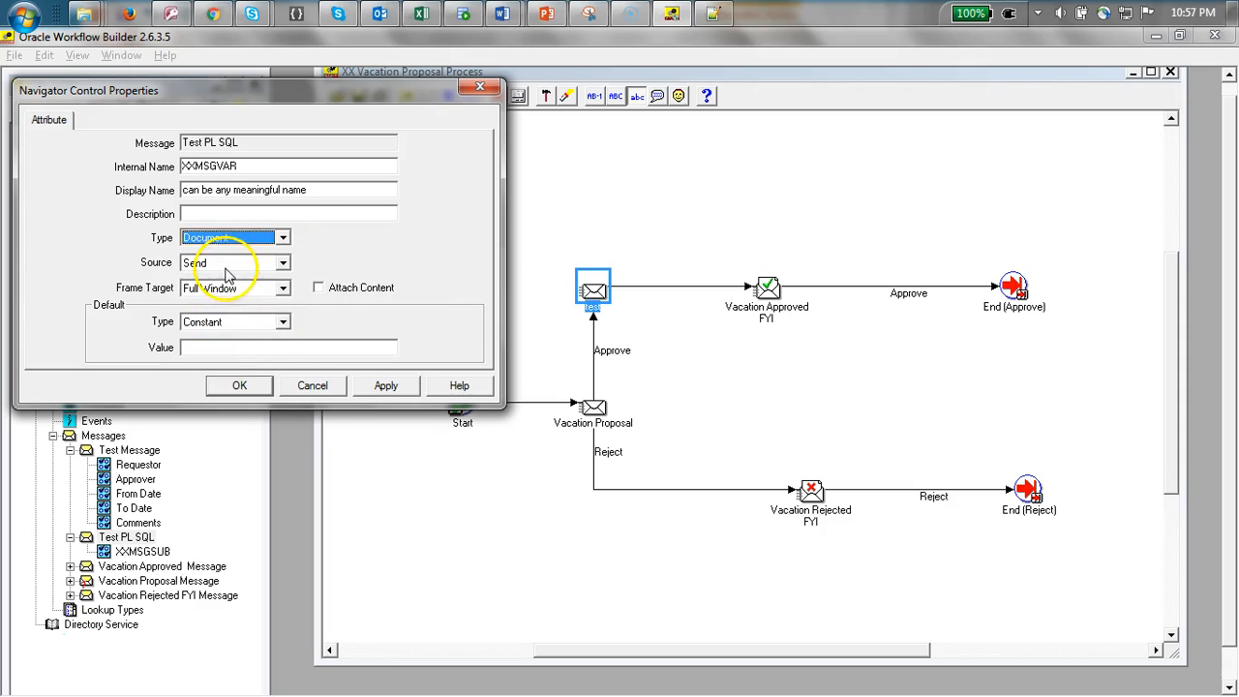
pyautogui.click(284, 290)
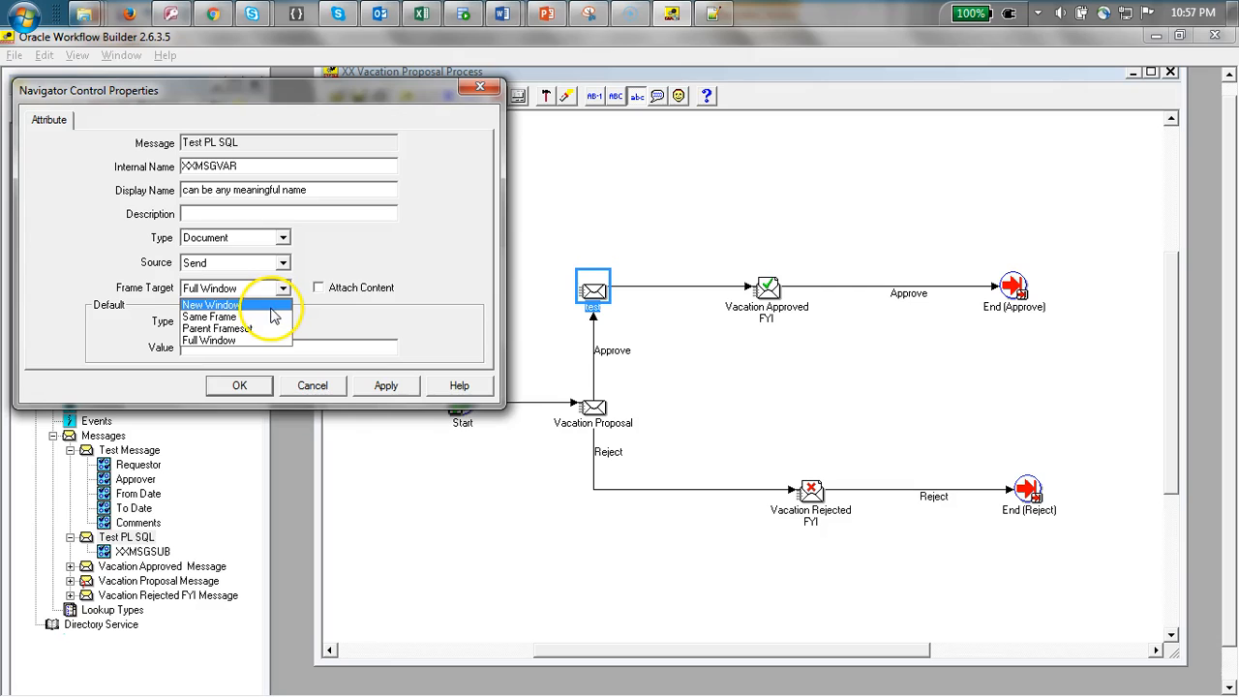
pyautogui.click(411, 232)
# Step: Switch to Notepad++ and select the string PLSQLCLOB:XXNTF_PKG.notify_only_requestor_msg/&DOCUMENT_ID for copying
pyautogui.click(261, 348)
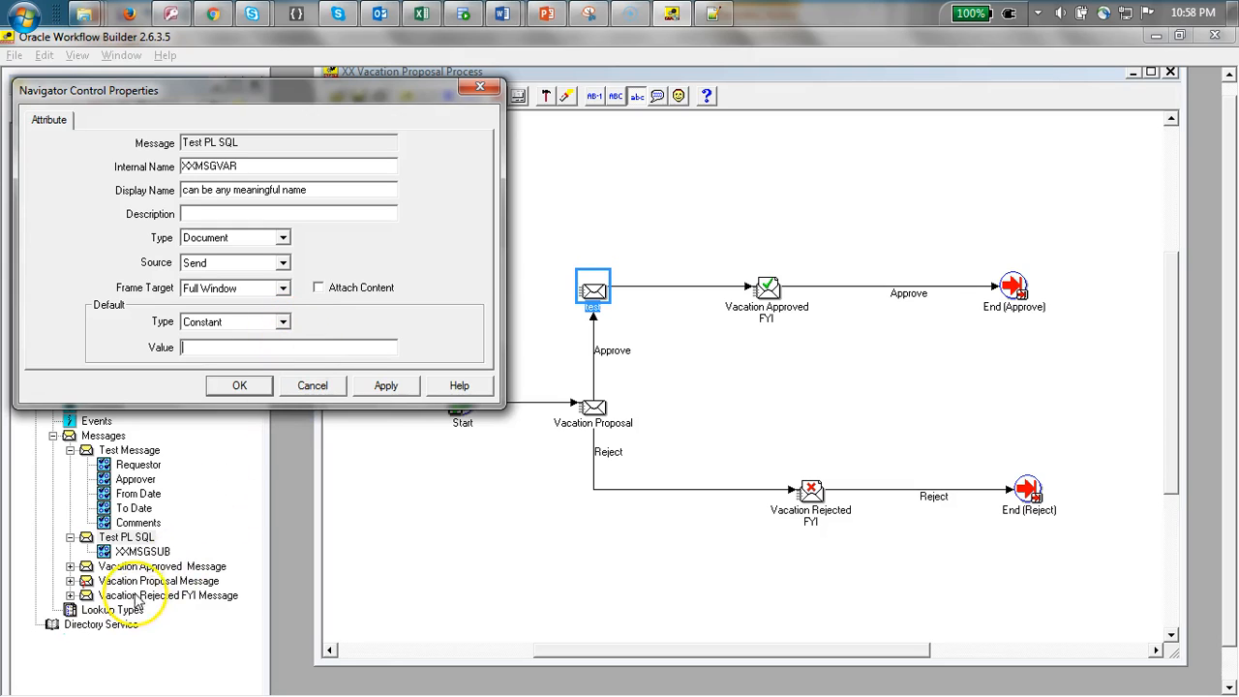
pyautogui.hotkey('alt', 'Tab')
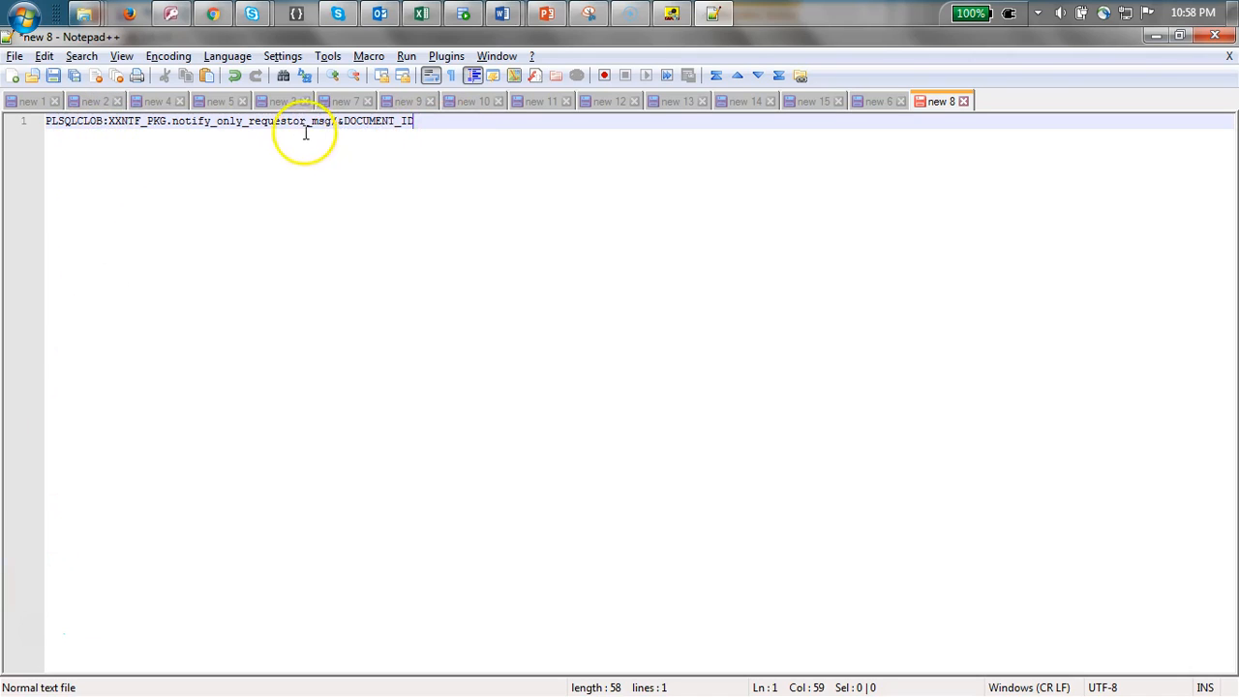
pyautogui.moveTo(45, 121); pyautogui.dragTo(128, 129)
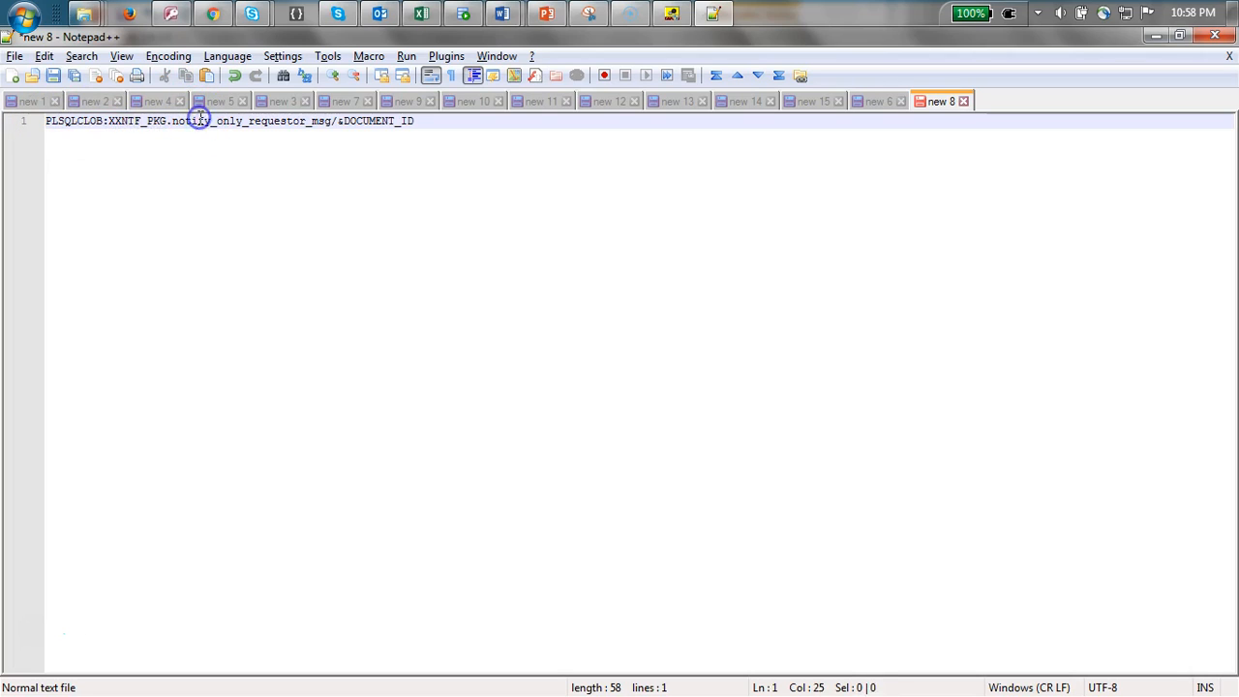
pyautogui.doubleClick(200, 123)
pyautogui.moveTo(434, 132); pyautogui.dragTo(44, 121)
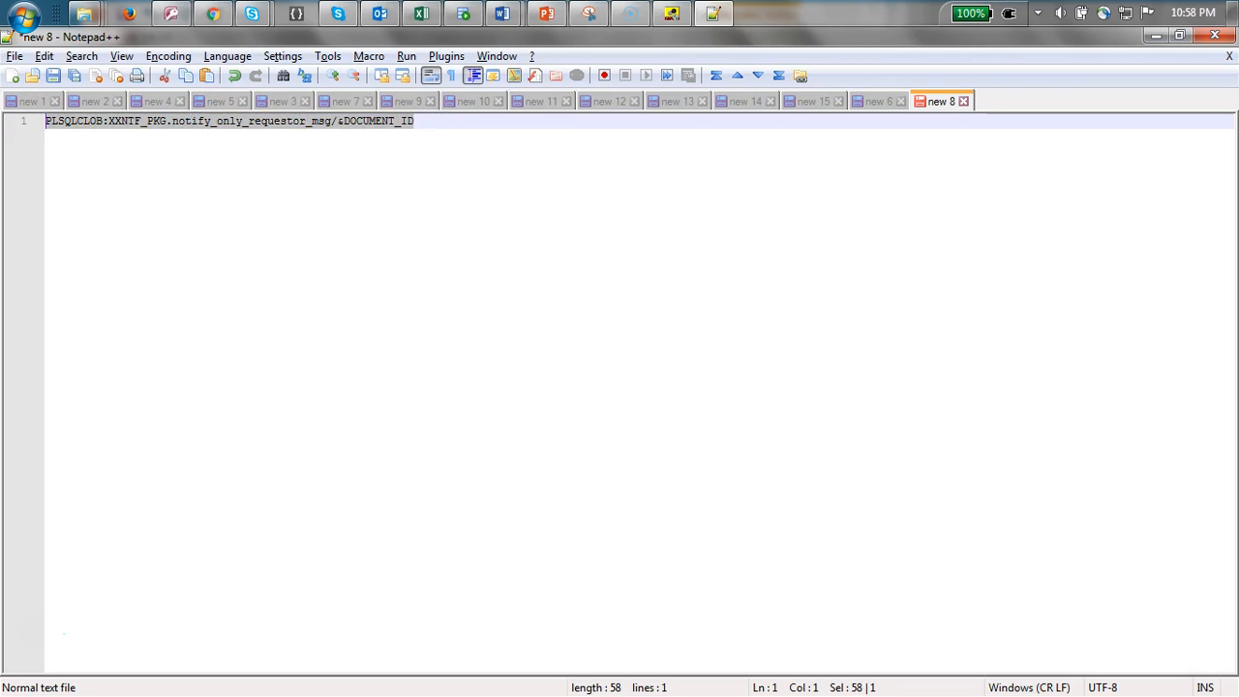
# Step: Back in Oracle Workflow Builder, set XXMSGVAR's constant default value to PLSQLCLOB:XXNTF_PKG.notify_only_requestor_msg/&DOCUMENT_ID and save the attribute
pyautogui.hotkey('alt', 'Tab')
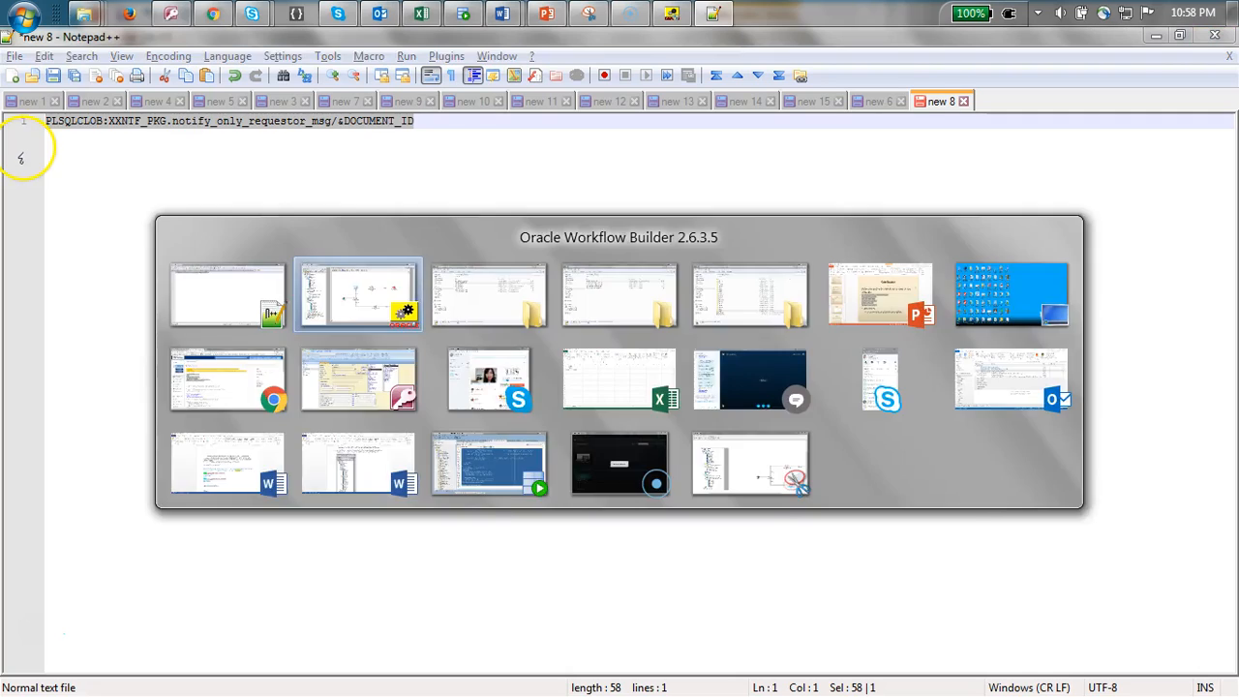
pyautogui.click(348, 347)
pyautogui.write('PLSQLCLOB:XXNTF_PKG.notify_only_requestor_msg/&DOCUMENT_ID')
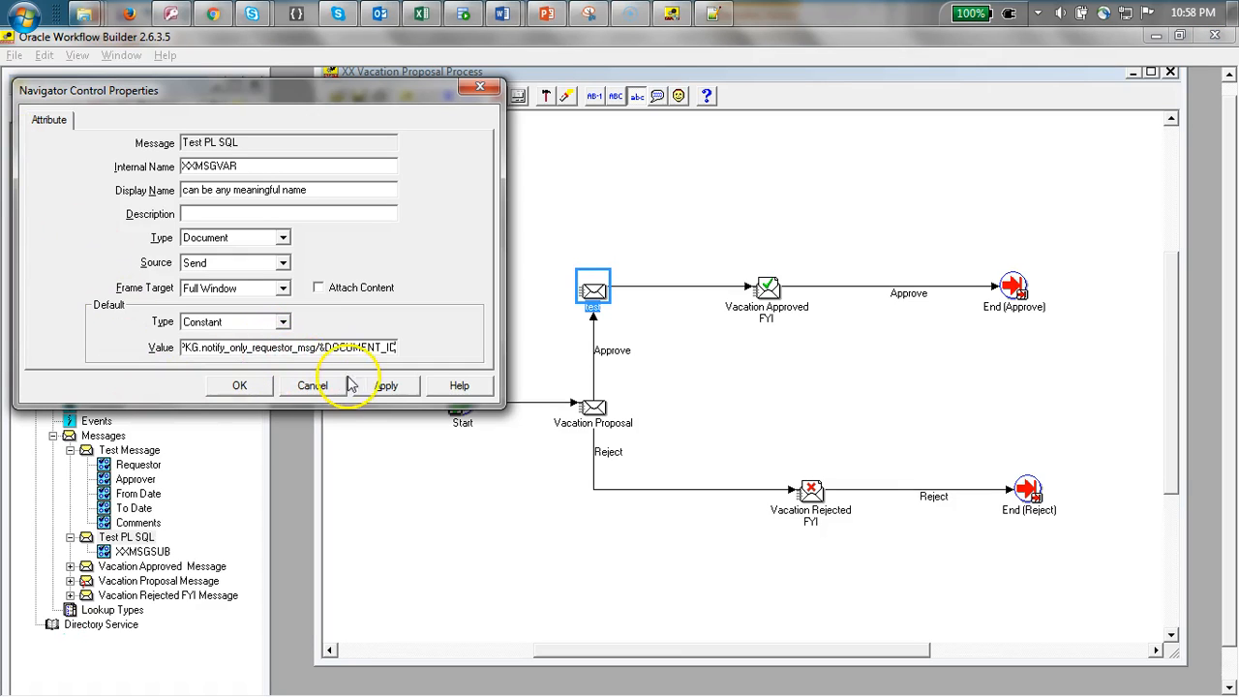
pyautogui.click(381, 387)
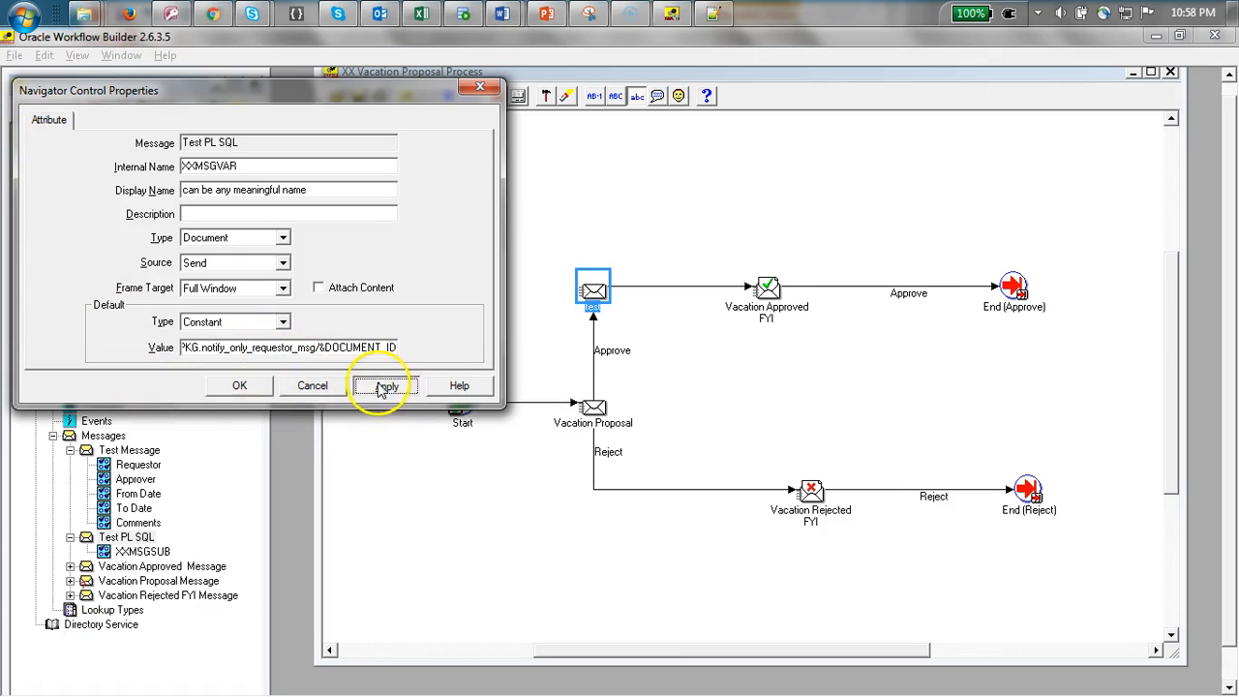
pyautogui.click(241, 386)
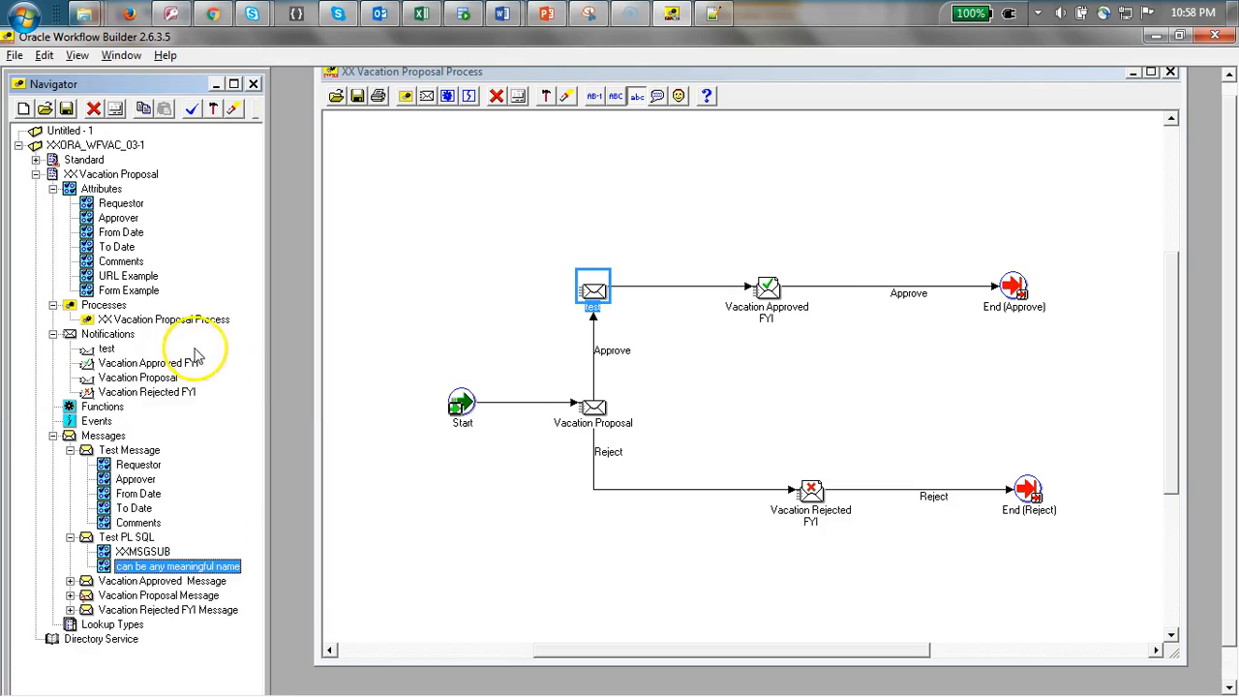
# Step: Start a new item type attribute for XX Vacation Proposal with internal name XXID
pyautogui.click(109, 205)
pyautogui.click(103, 190)
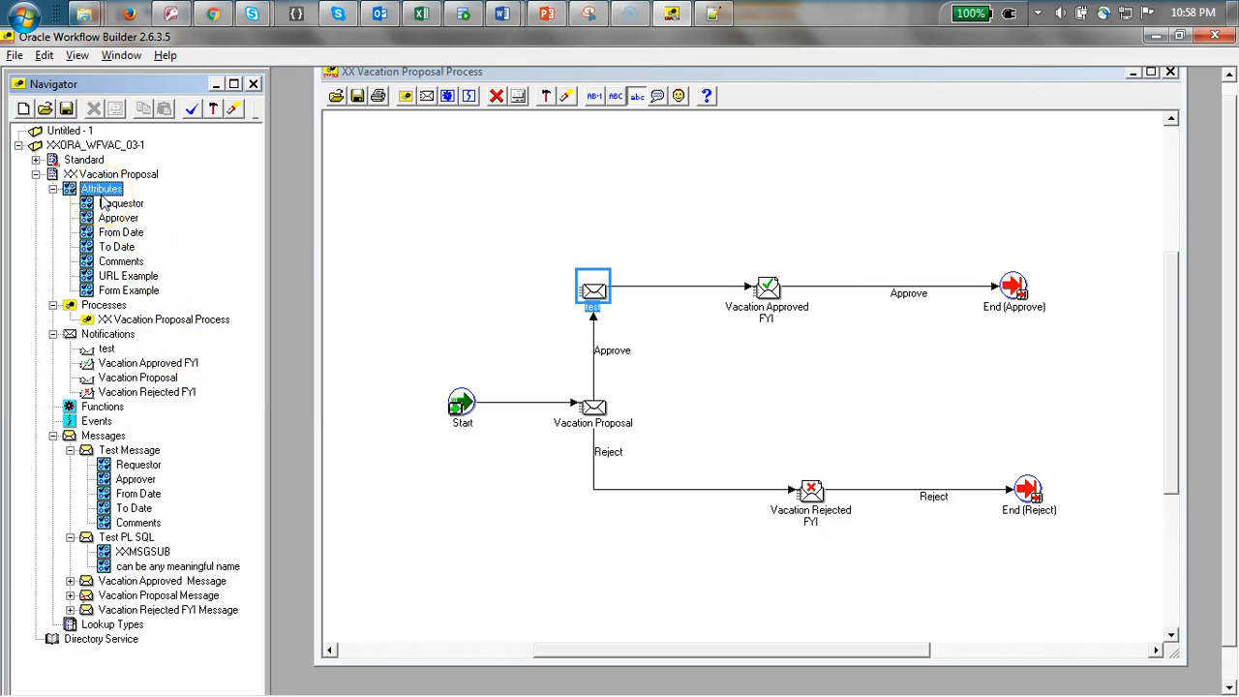
pyautogui.rightClick(102, 198)
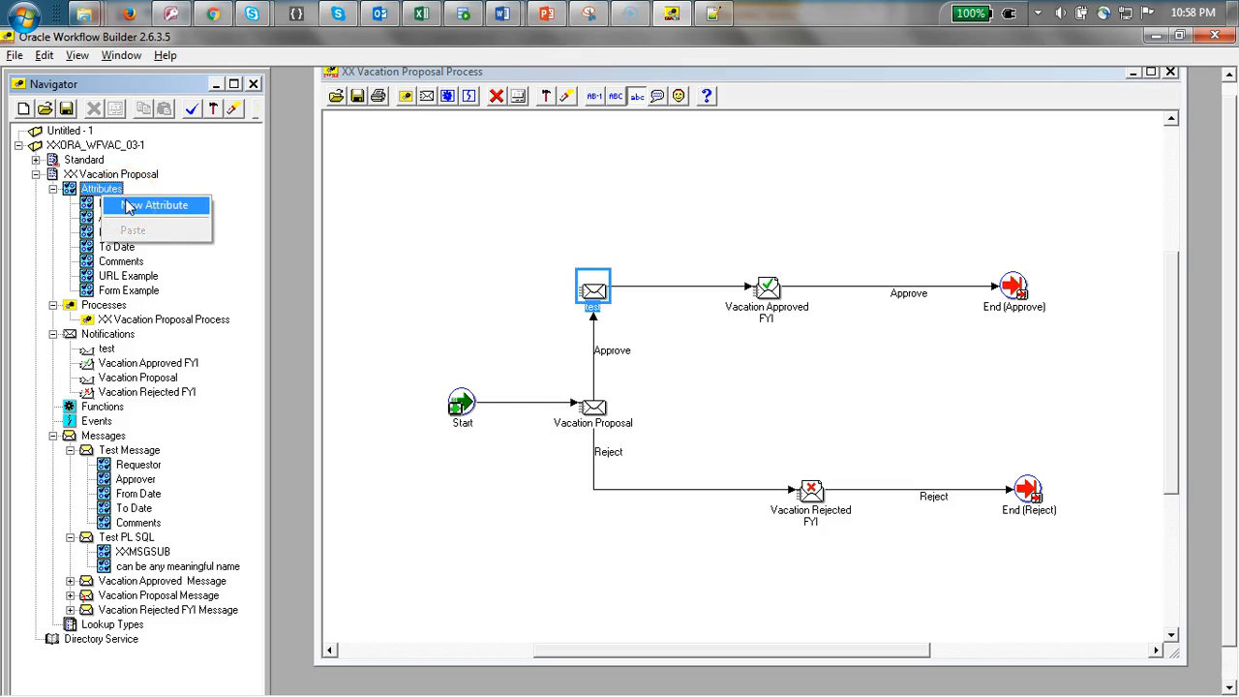
pyautogui.click(129, 207)
pyautogui.click(207, 171)
pyautogui.write('DOCM')
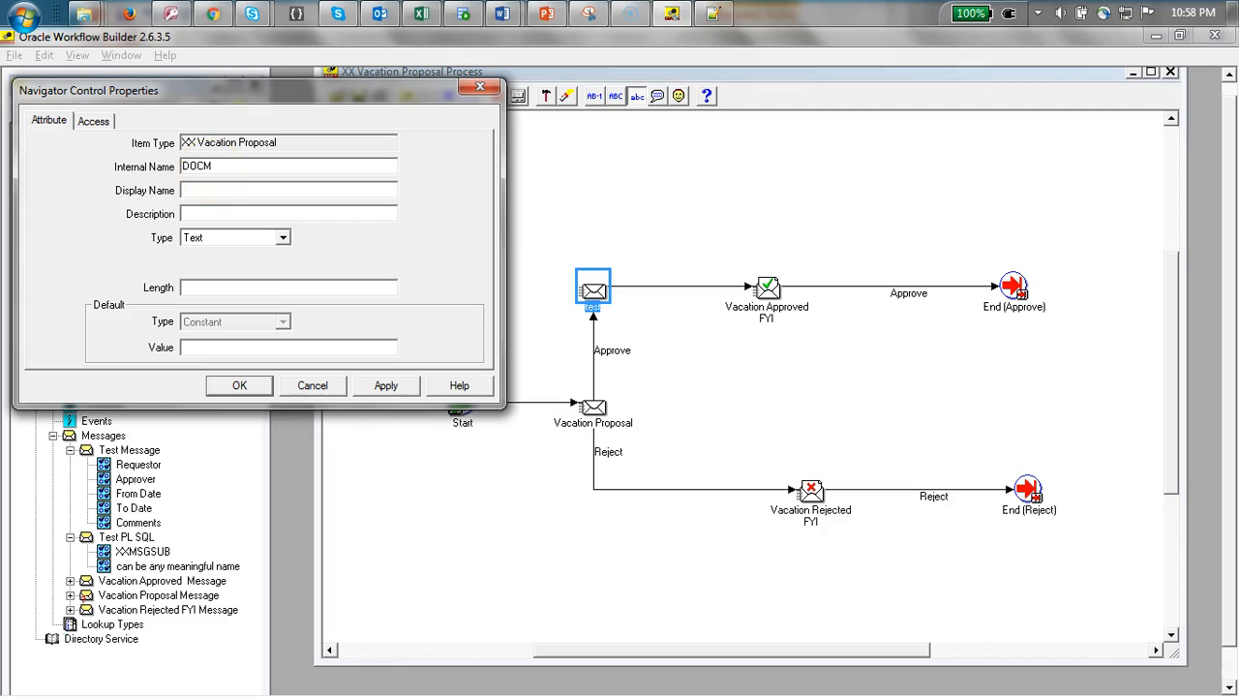
pyautogui.press('BackSpace')
pyautogui.press('BackSpace')
# Step: Copy the internal name XXID into the new attribute's display name and description
pyautogui.hotkey('shift', 'Home')
pyautogui.hotkey('ctrl', 'c')
pyautogui.press('Tab')
pyautogui.hotkey('ctrl', 'v')
pyautogui.press('Tab')
pyautogui.hotkey('ctrl', 'v')
pyautogui.press('Tab')
# Step: Save the XXID attribute with type Number and add it to the Test PL SQL message
pyautogui.click(283, 240)
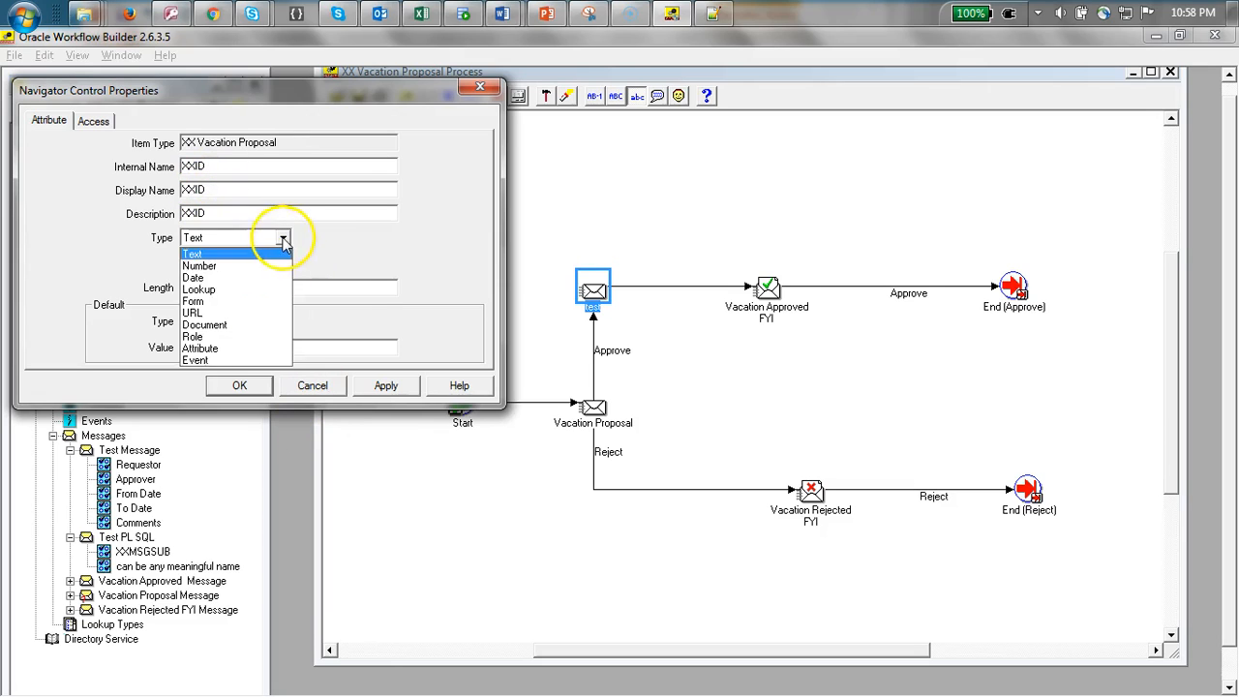
pyautogui.click(237, 266)
pyautogui.click(387, 385)
pyautogui.click(240, 385)
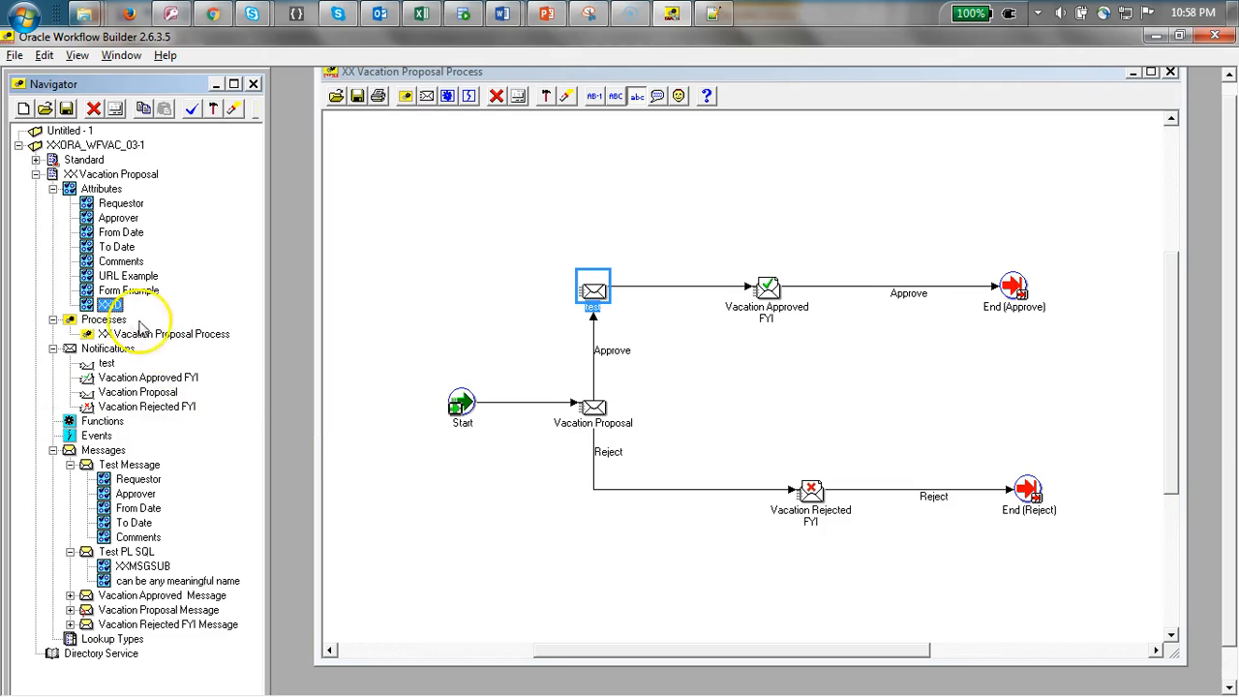
pyautogui.moveTo(111, 303); pyautogui.dragTo(144, 560)
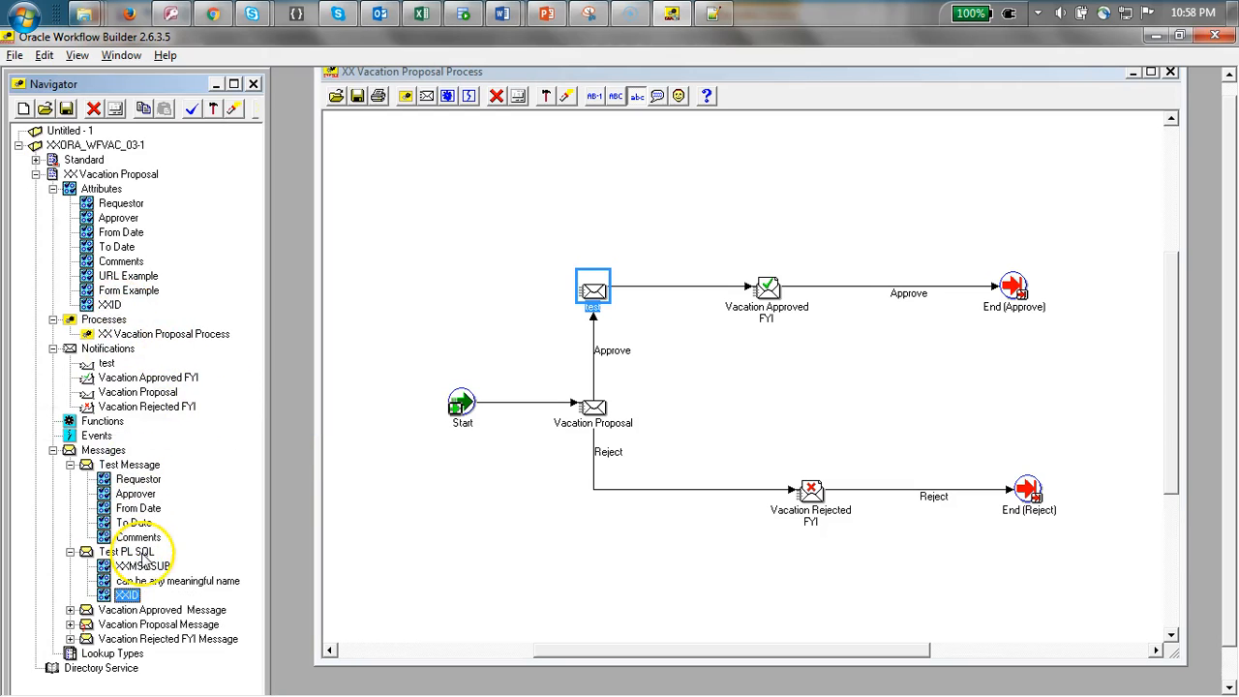
# Step: Replace &DOCUMENT_ID with &XXID in the default value of the message's XXMSGVAR attribute and apply the change
pyautogui.doubleClick(162, 582)
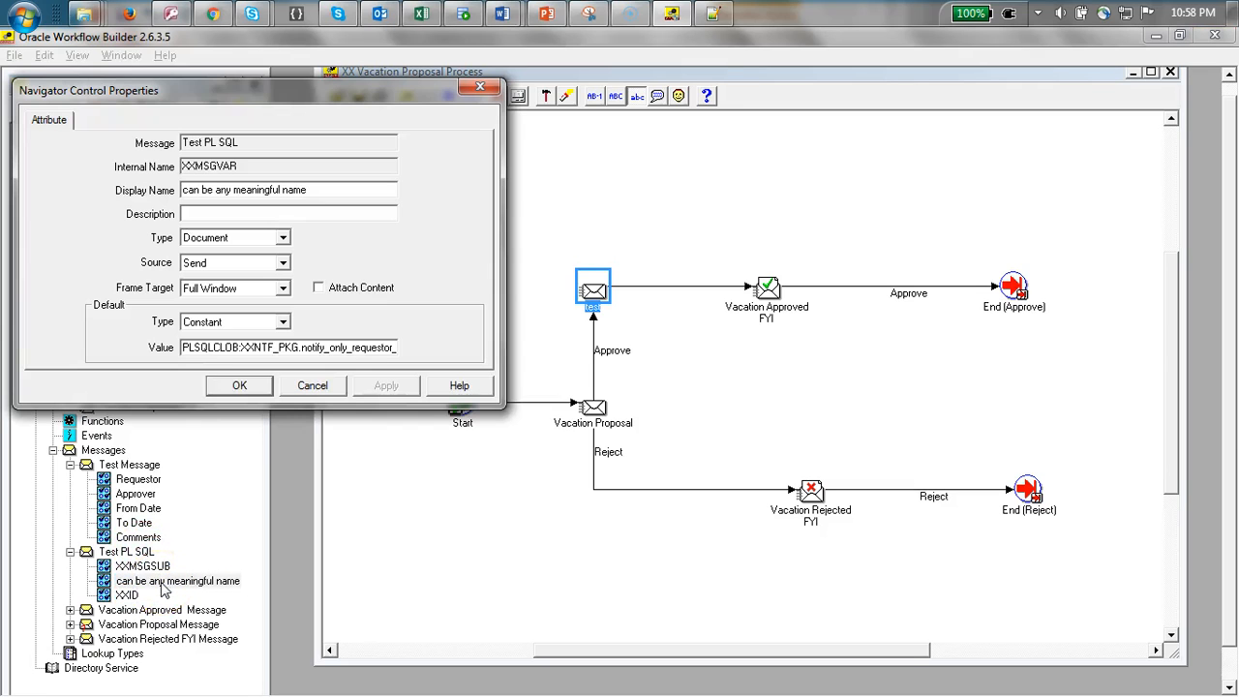
pyautogui.moveTo(354, 348); pyautogui.dragTo(495, 360)
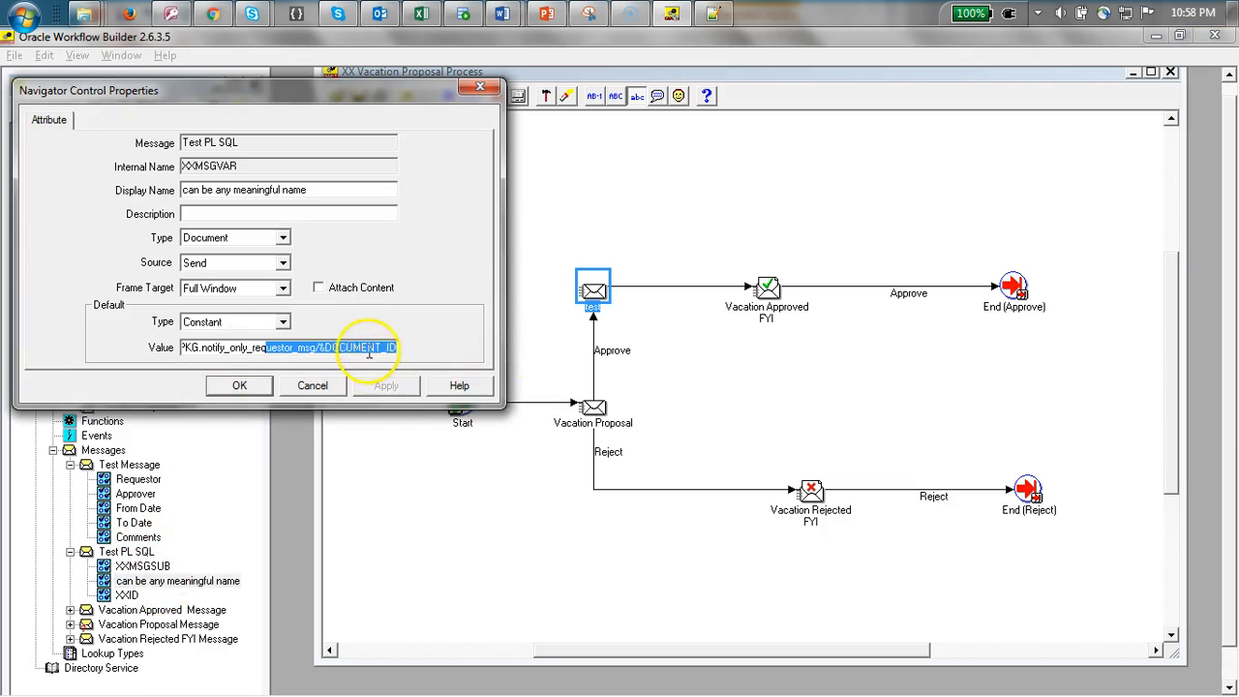
pyautogui.click(332, 346)
pyautogui.moveTo(322, 347); pyautogui.dragTo(461, 351)
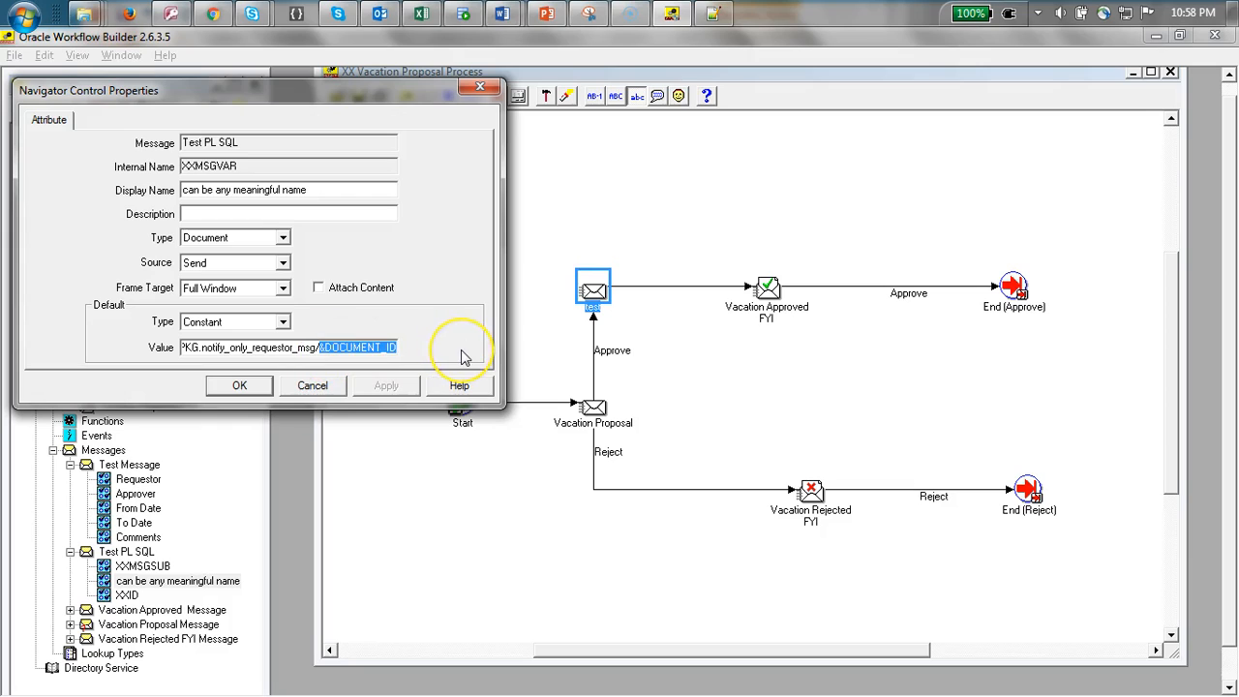
pyautogui.write('&')
pyautogui.press('BackSpace')
pyautogui.write('&xx')
pyautogui.press('capslock')
pyautogui.press('BackSpace')
pyautogui.press('BackSpace')
pyautogui.write('XXID')
pyautogui.click(386, 385)
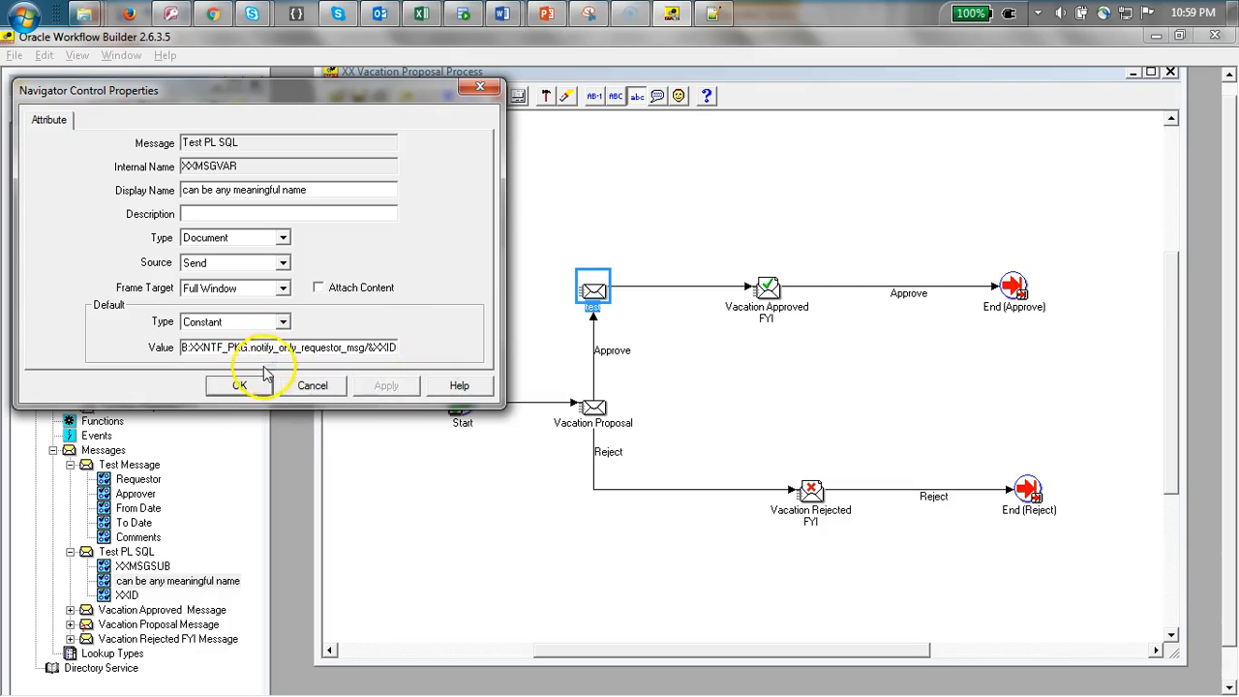
# Step: Confirm the XXMSGVAR attribute's properties and assign the Test PL SQL message to the test notification
pyautogui.click(240, 385)
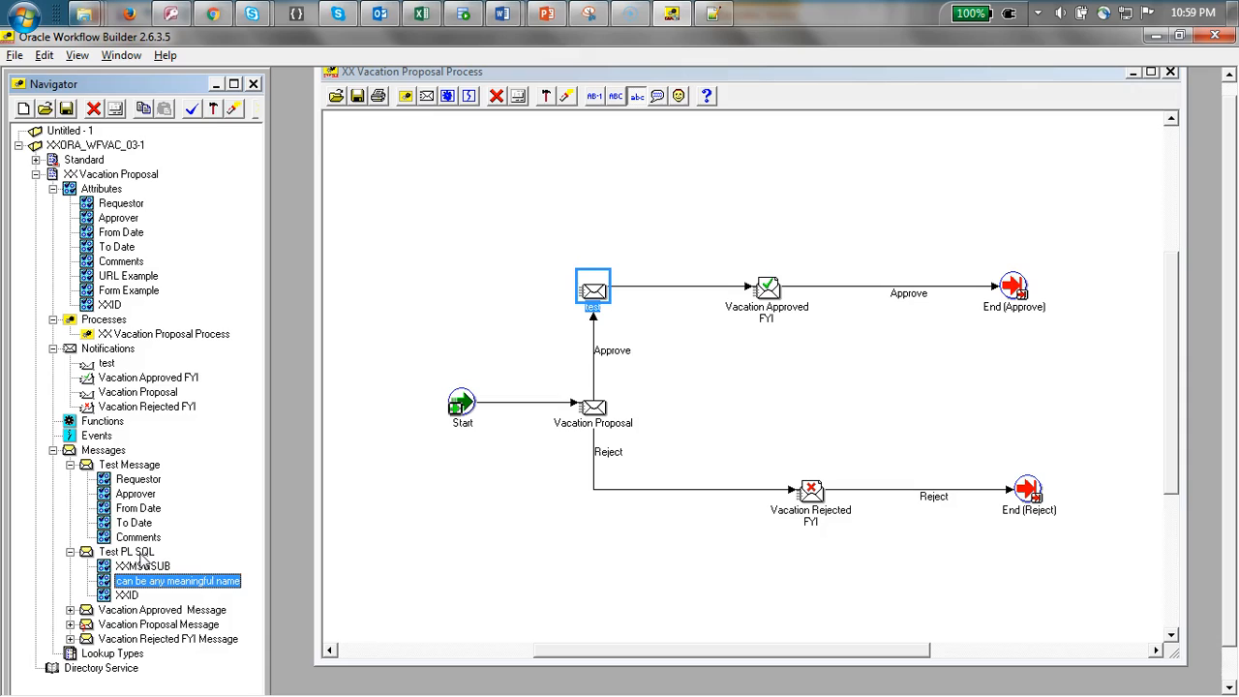
pyautogui.click(136, 553)
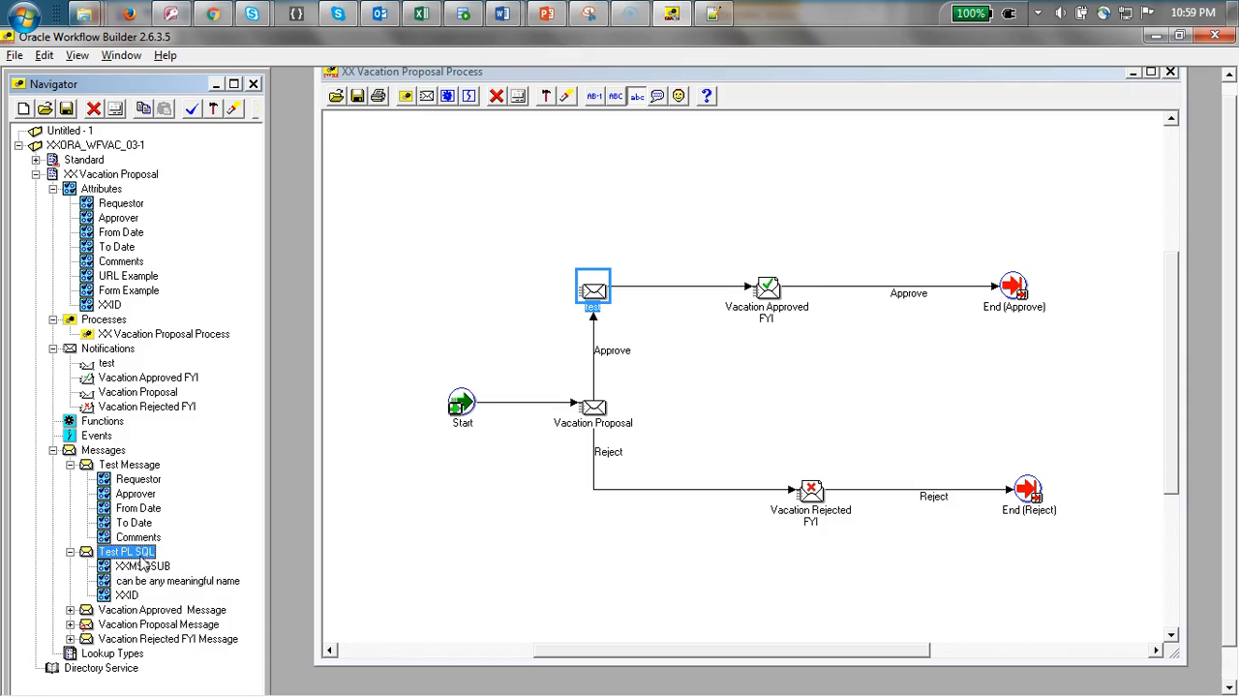
pyautogui.click(106, 350)
pyautogui.doubleClick(107, 360)
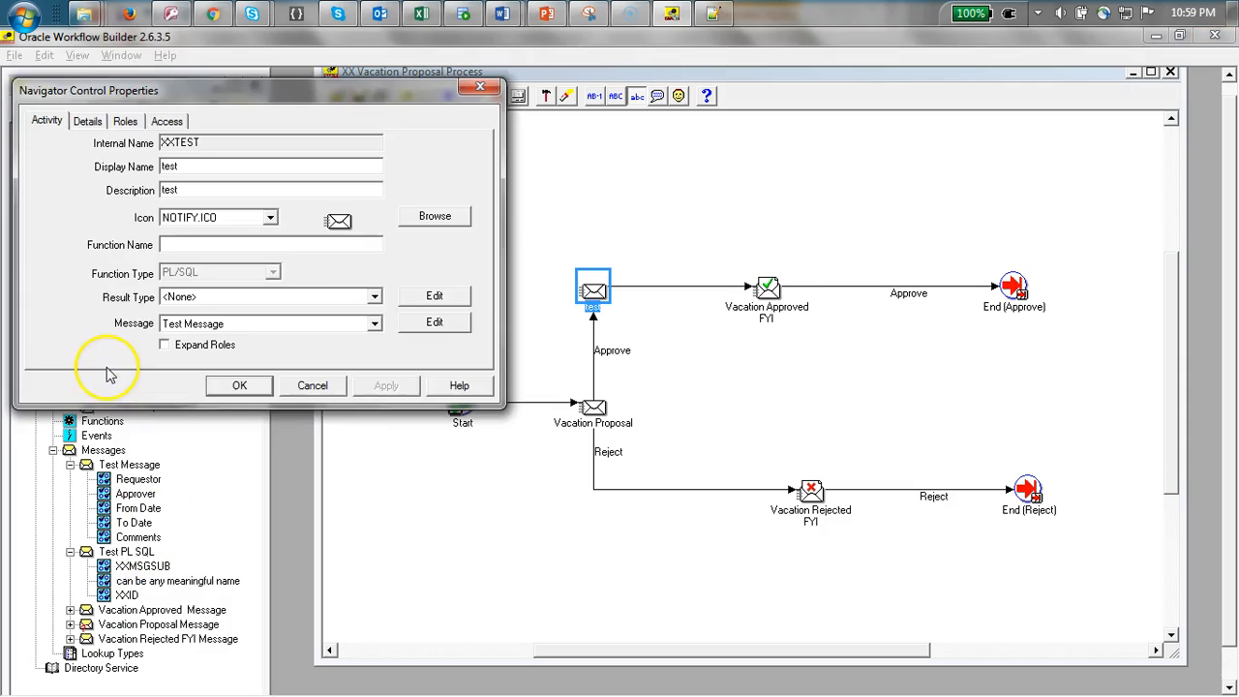
pyautogui.click(374, 324)
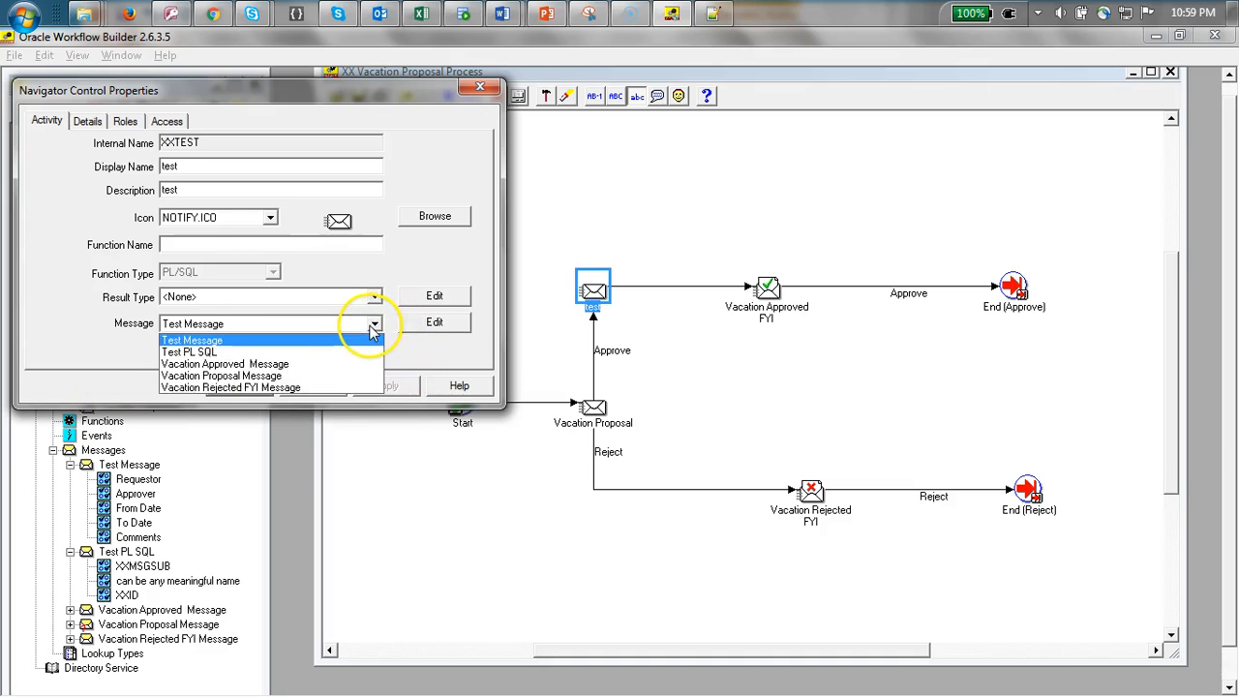
pyautogui.click(329, 355)
pyautogui.click(360, 387)
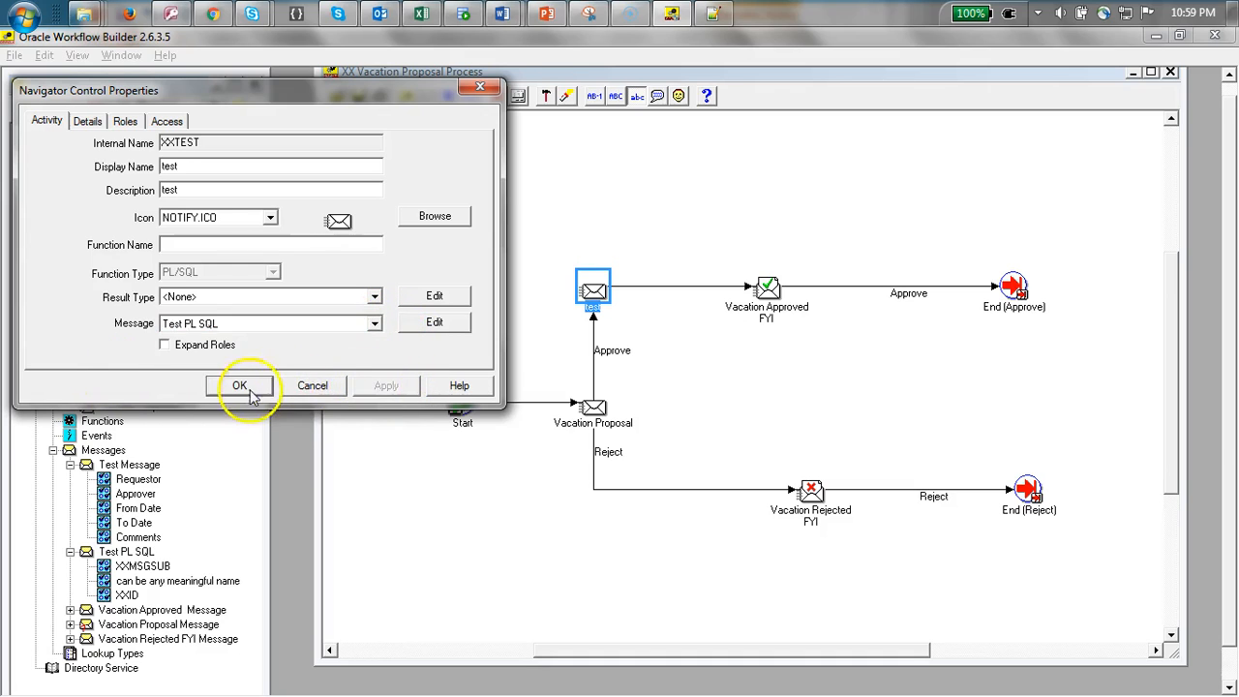
pyautogui.click(242, 388)
# Step: Review the message and performer settings of the test notification node in the process diagram, leaving them unmodified
pyautogui.doubleClick(606, 296)
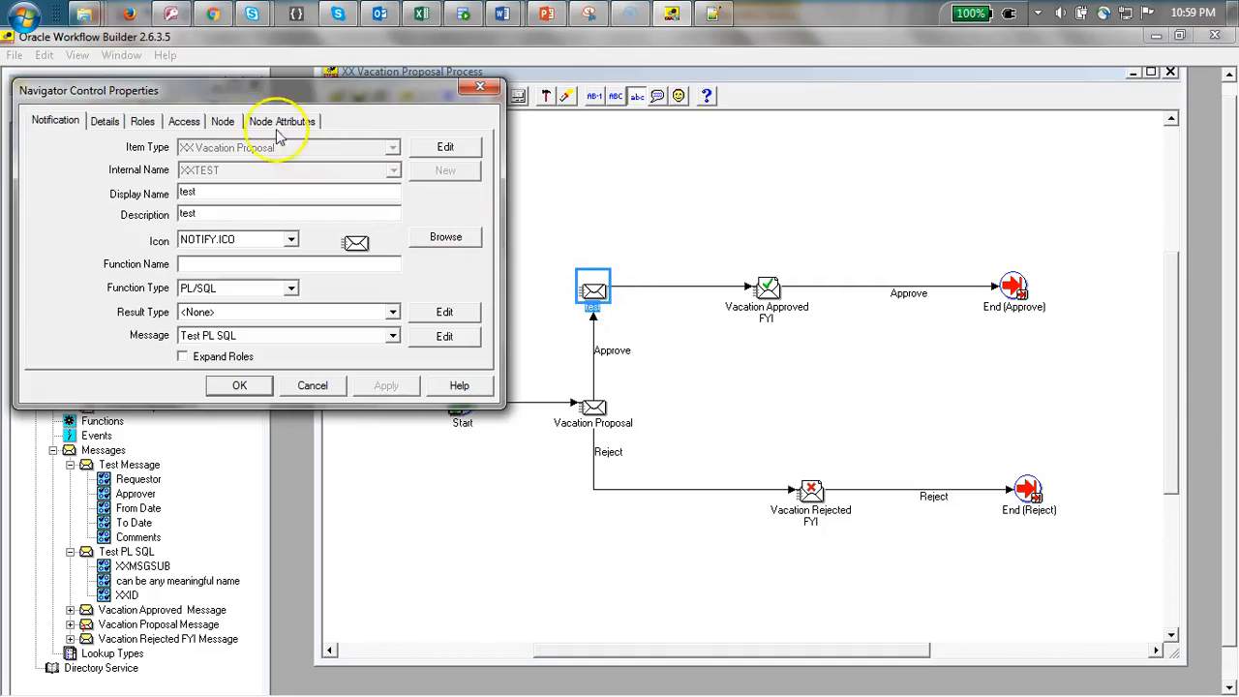
pyautogui.click(223, 121)
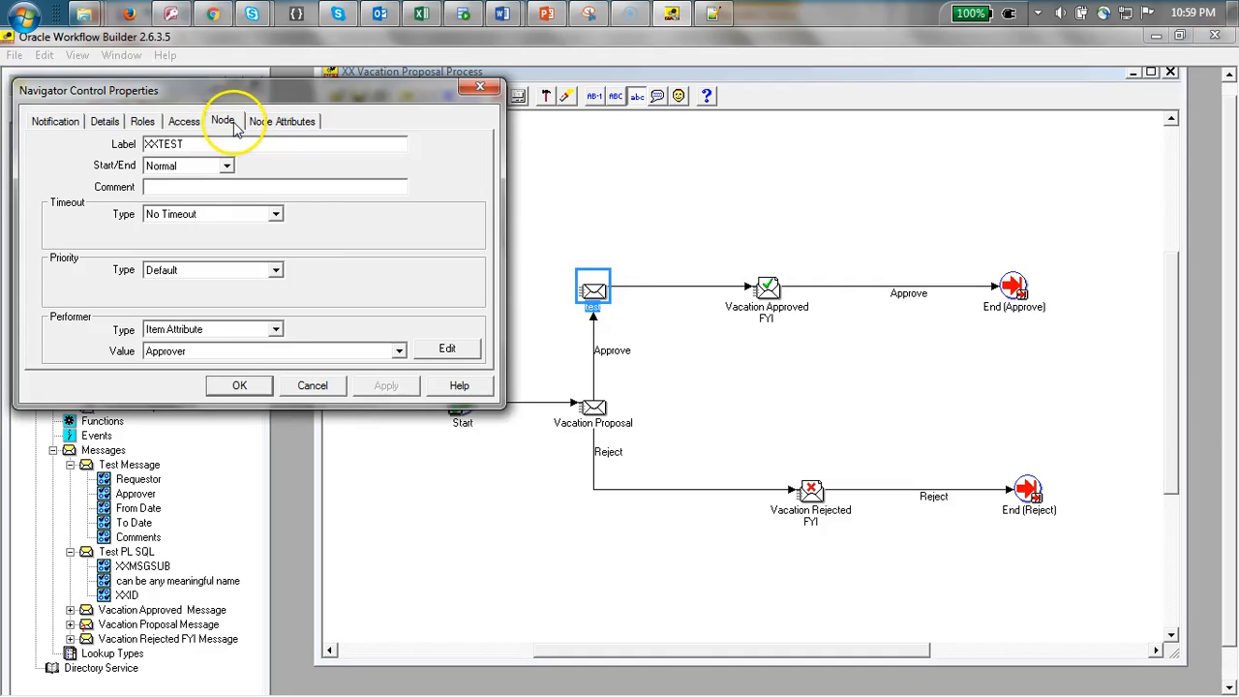
pyautogui.click(312, 385)
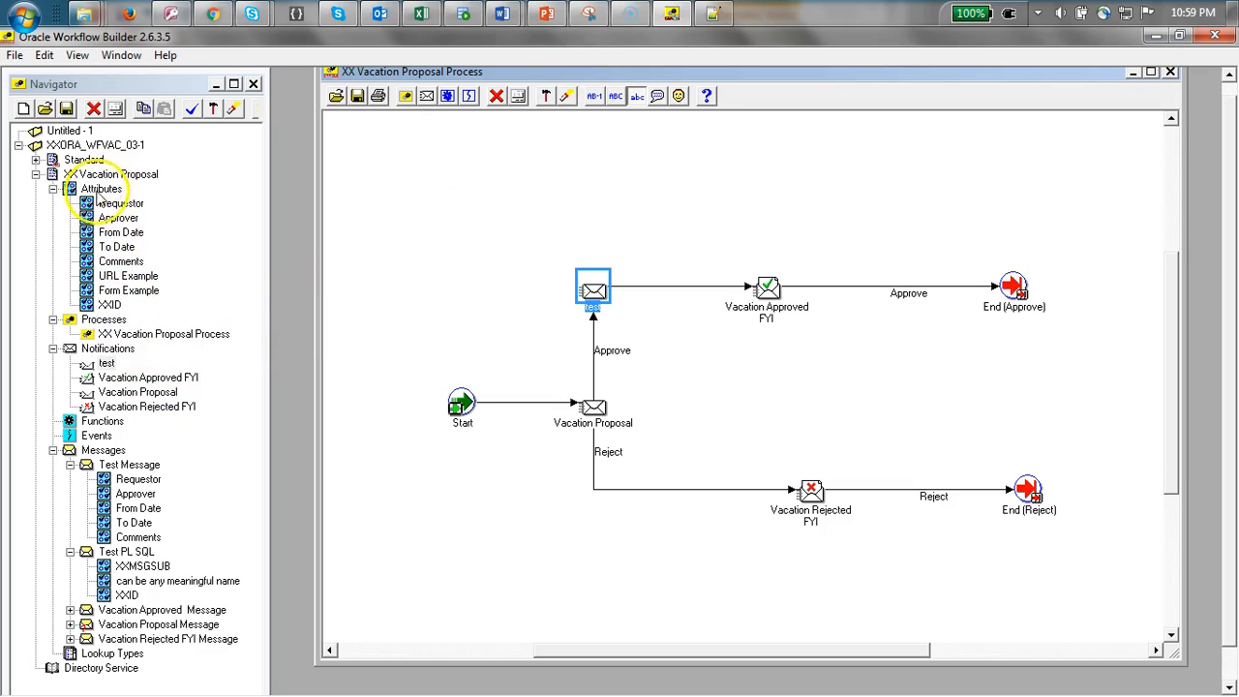
pyautogui.click(103, 202)
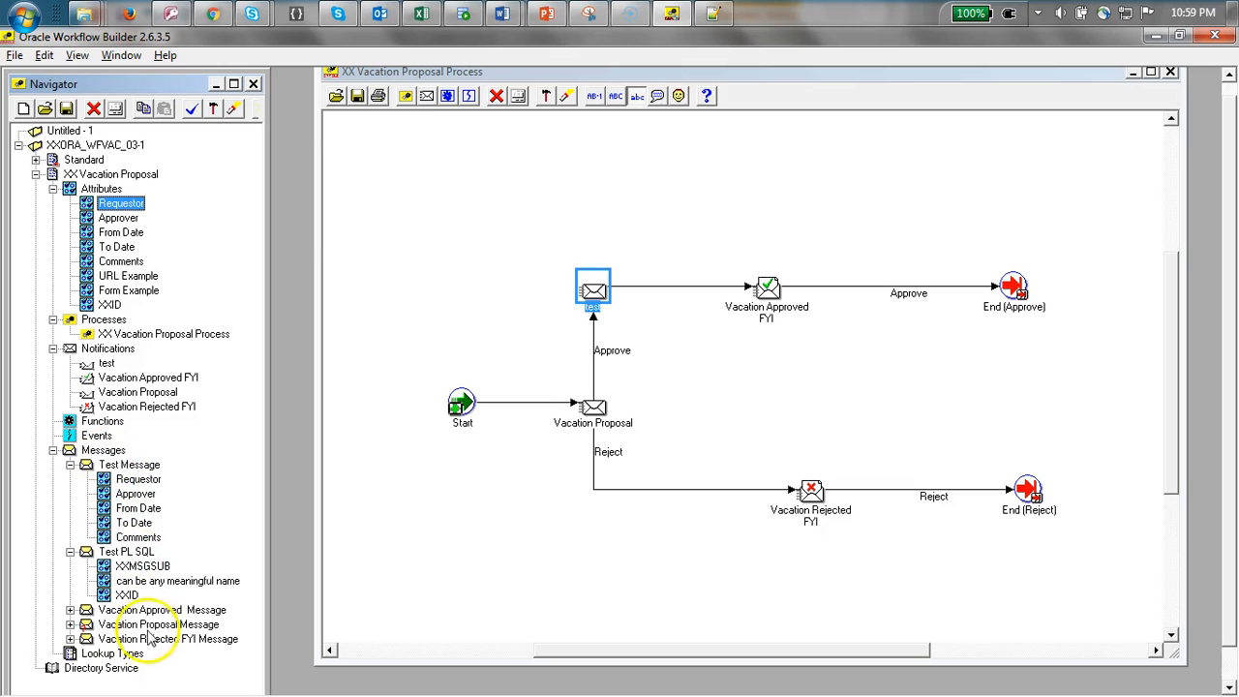
pyautogui.click(124, 467)
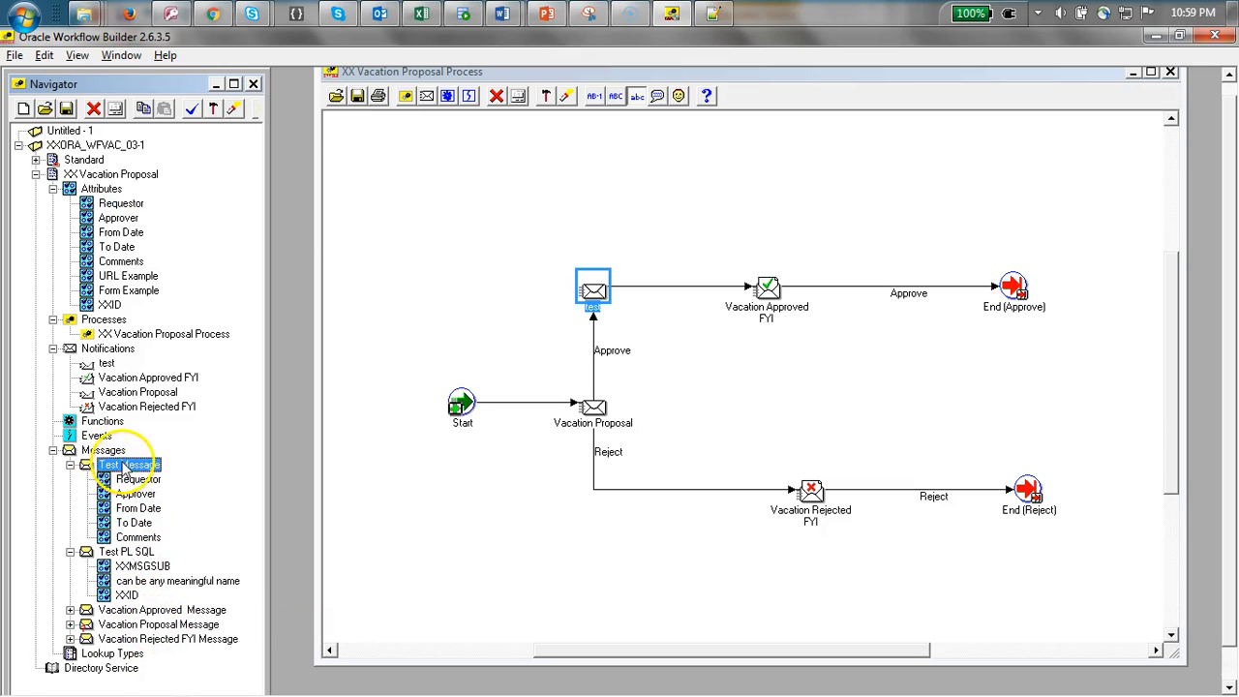
pyautogui.click(107, 363)
pyautogui.click(108, 349)
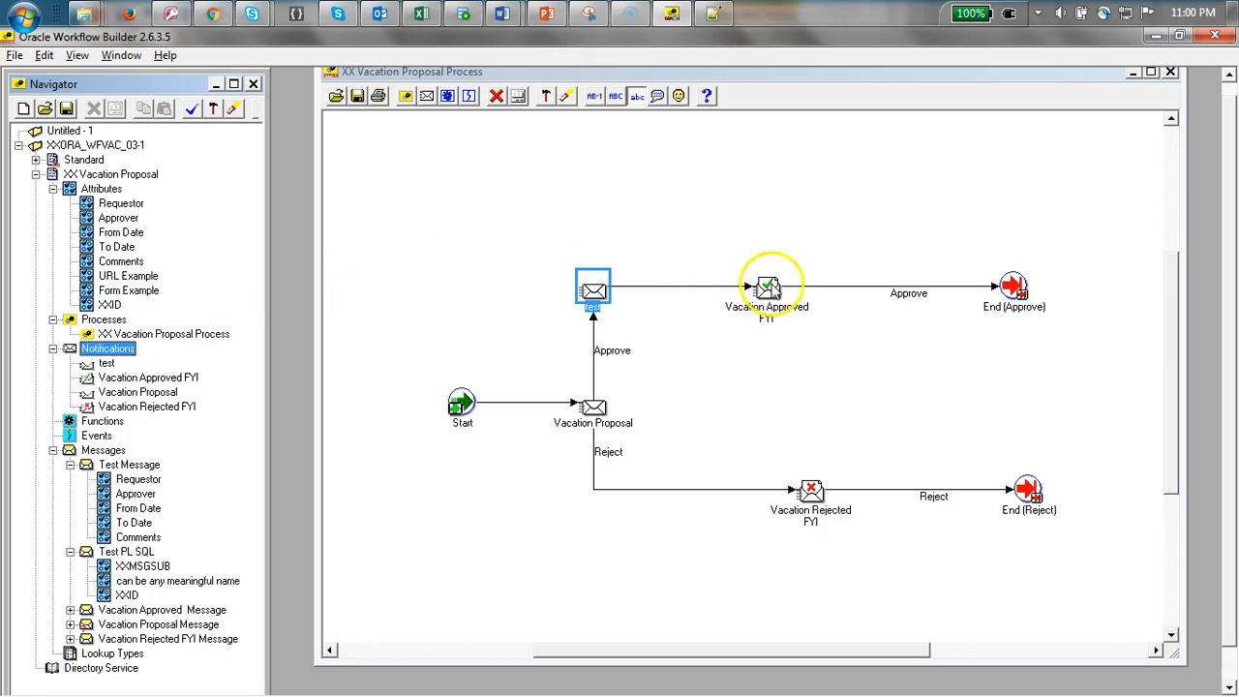
pyautogui.moveTo(586, 281)
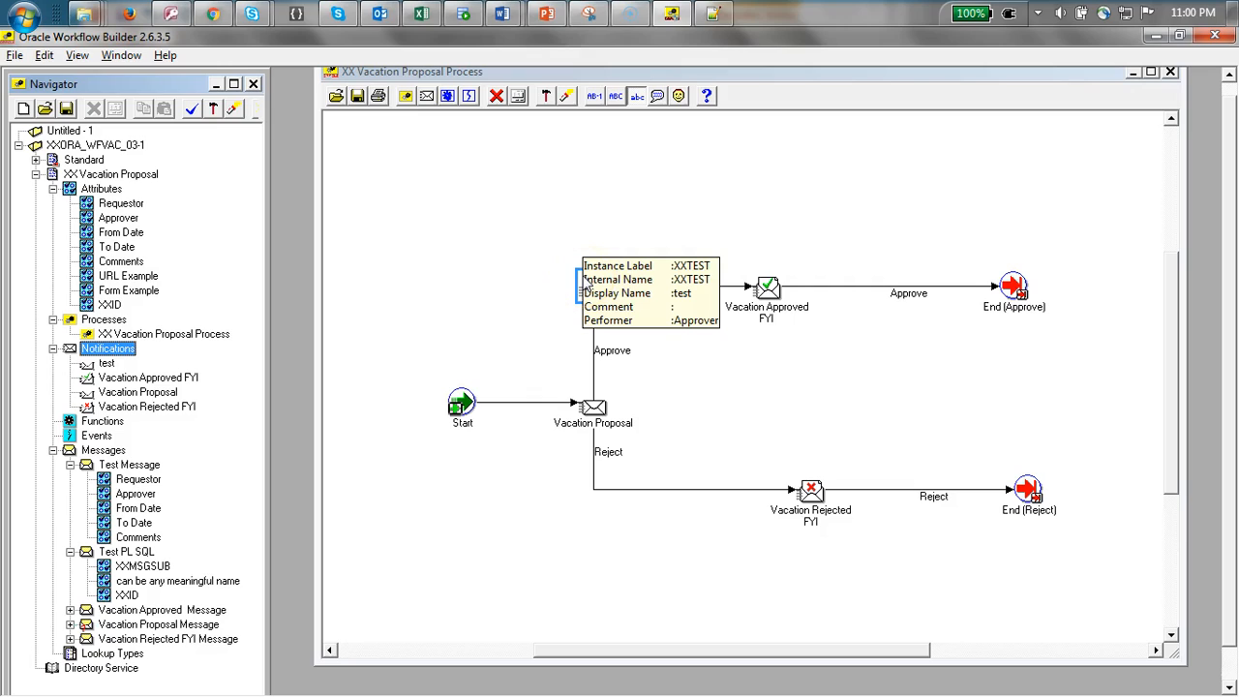